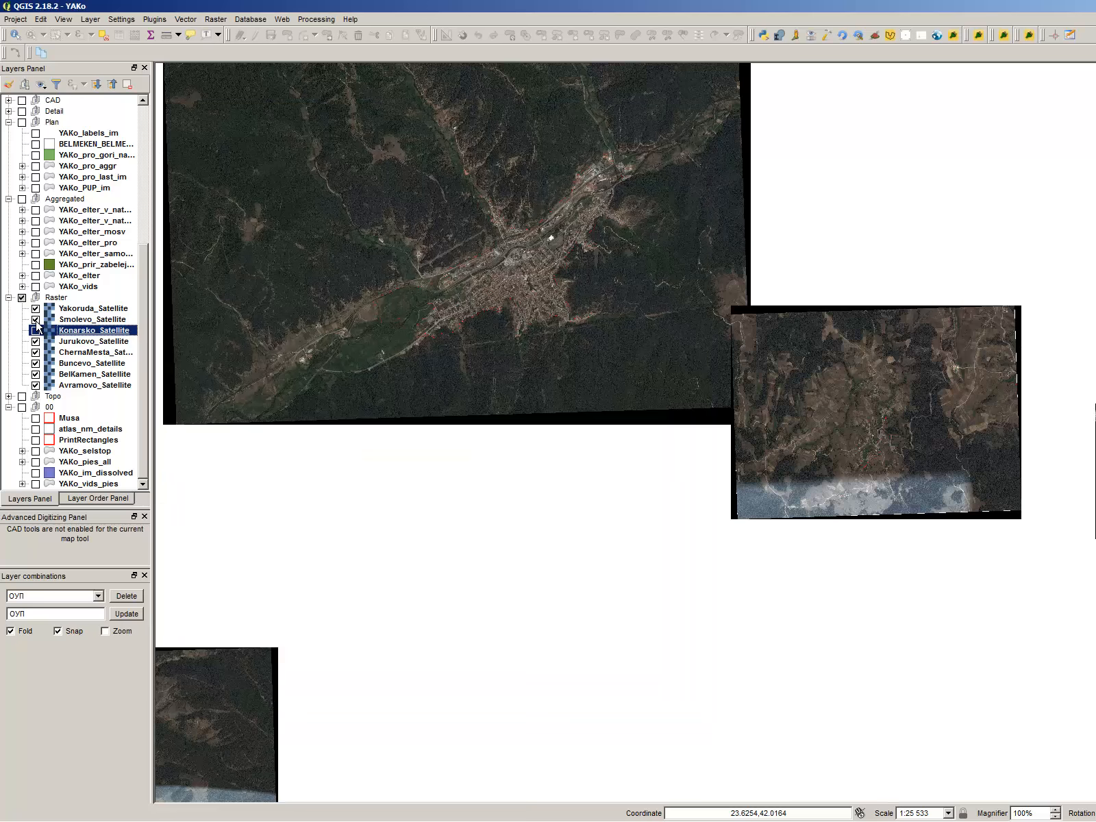
Step: Hide the other satellite layers in the Raster group so that only Yakoruda_Satellite stays visible
left_click(36, 342)
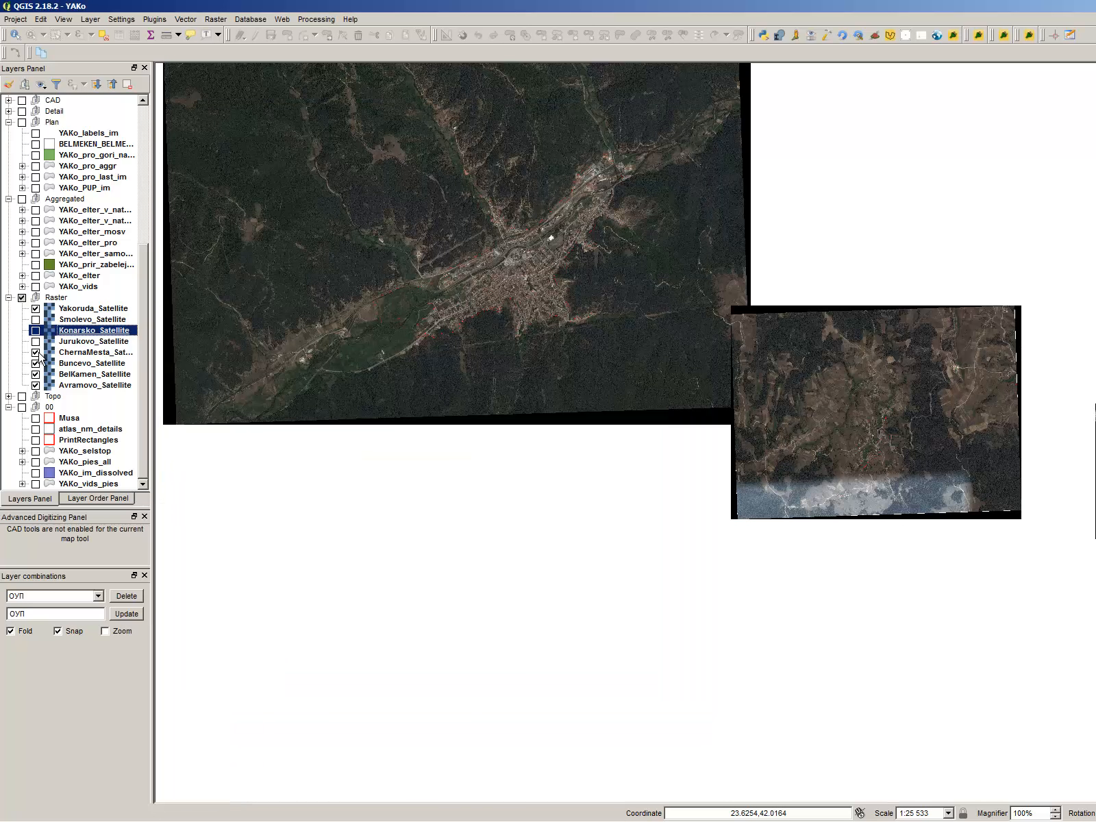
left_click(36, 363)
left_click(36, 374)
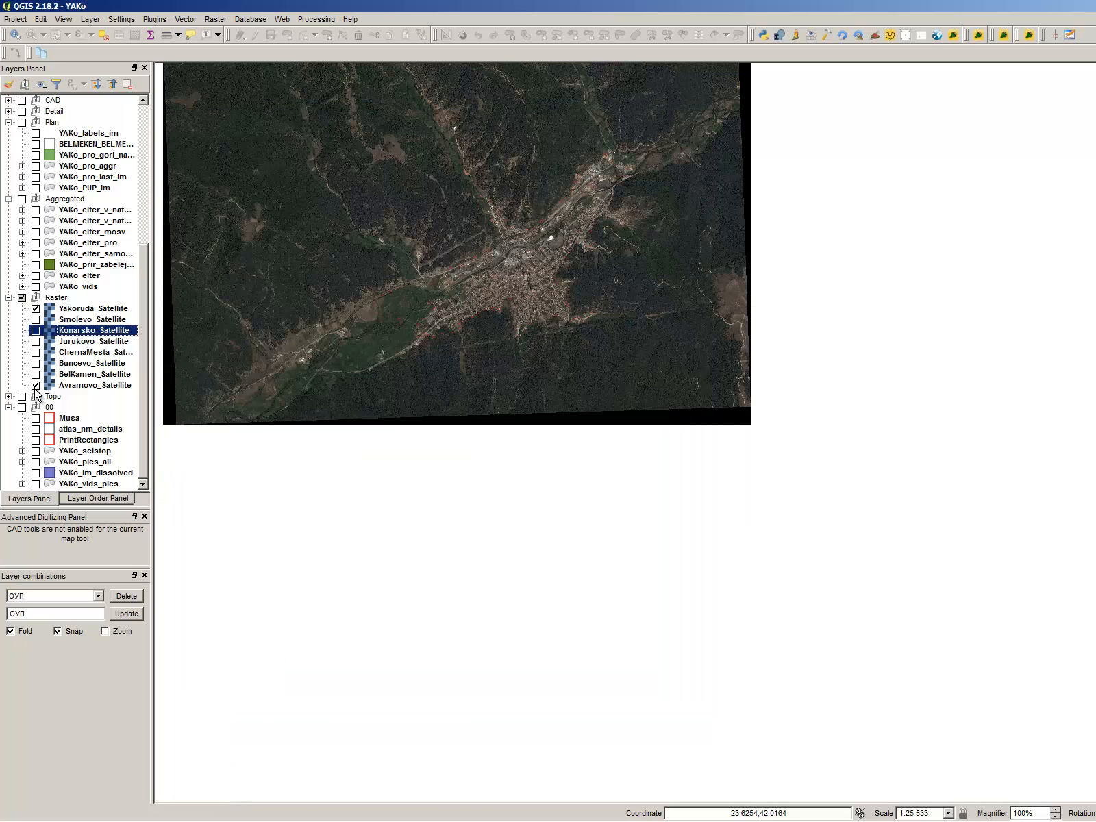
left_click(36, 385)
scroll(656, 443, "down", 2)
scroll(637, 377, "up", 2)
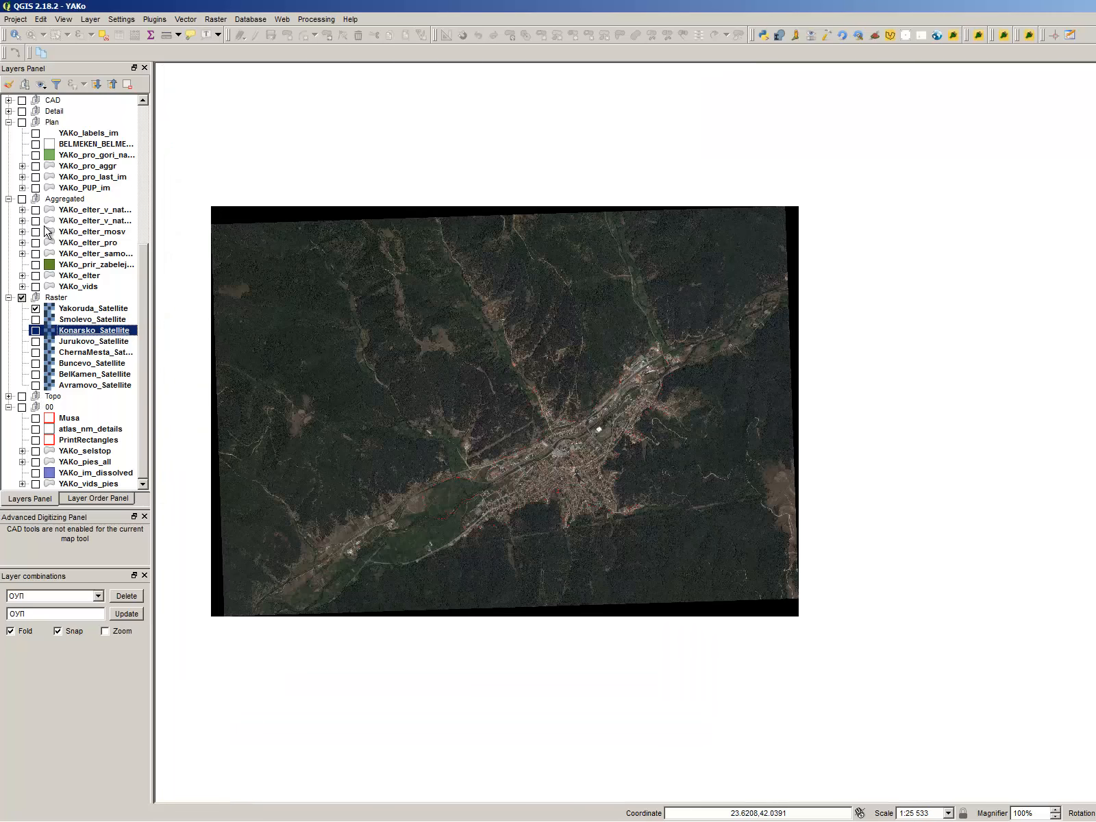
Step: Make pixels with RGB value 0, 0, 0 fully transparent in the Yakoruda_Satellite layer using its black border
double_click(69, 308)
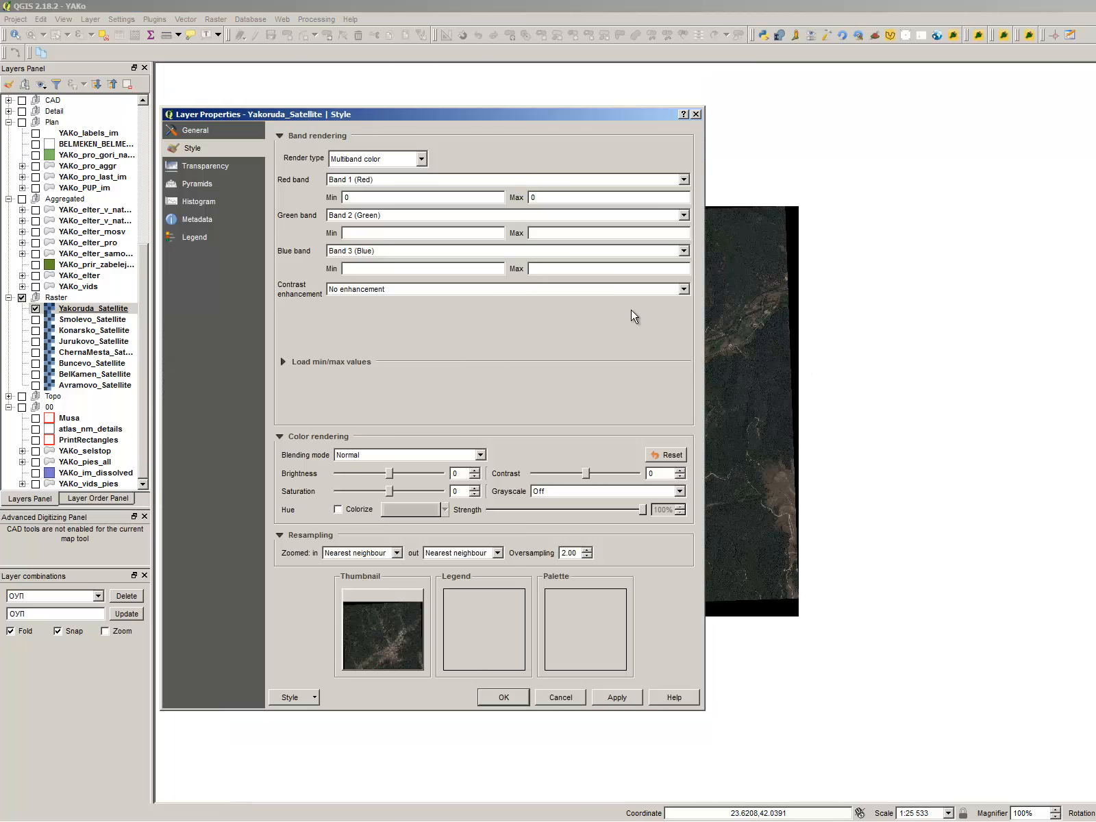
left_click(207, 167)
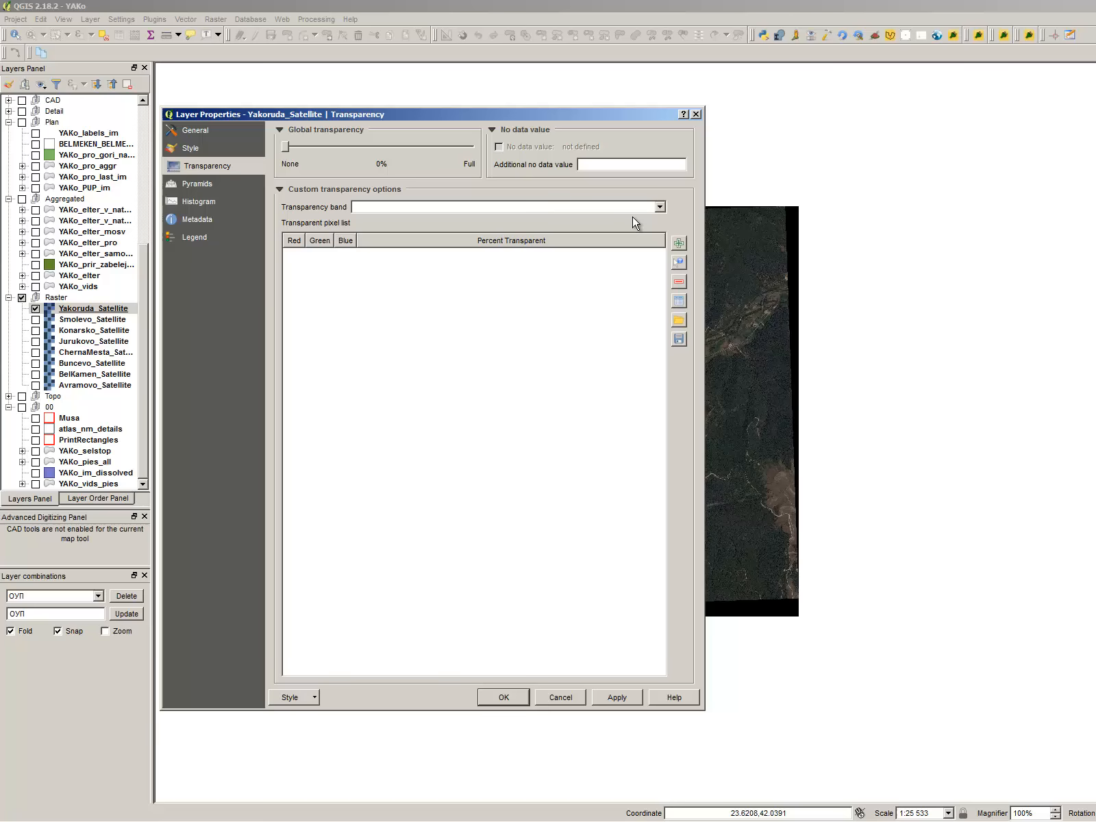
left_click(675, 262)
left_click(797, 234)
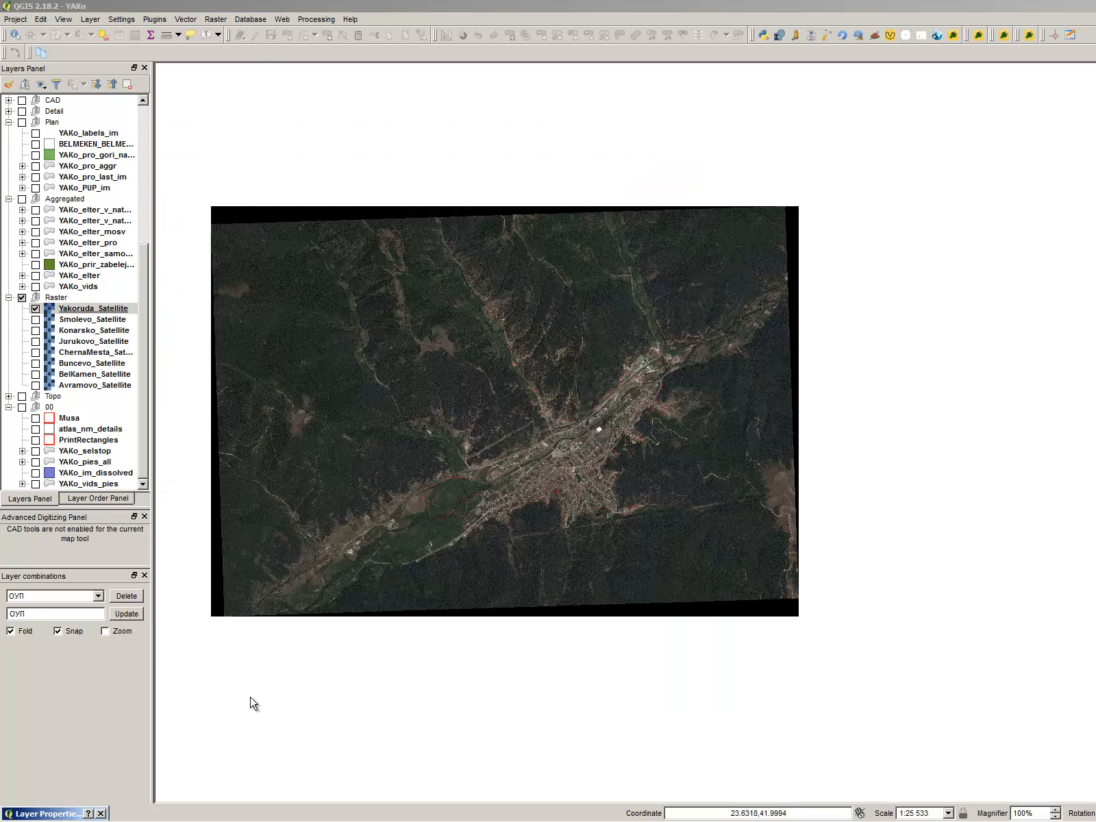
left_click(48, 815)
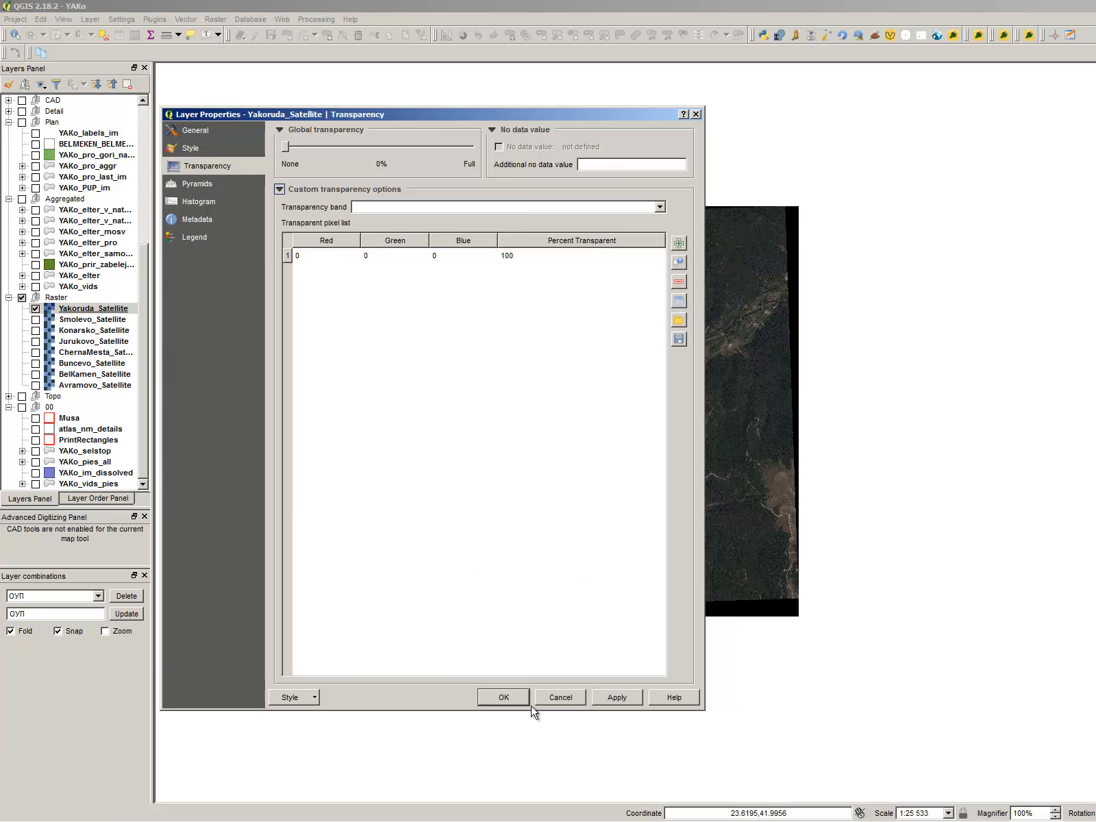
left_click(613, 697)
left_click(504, 698)
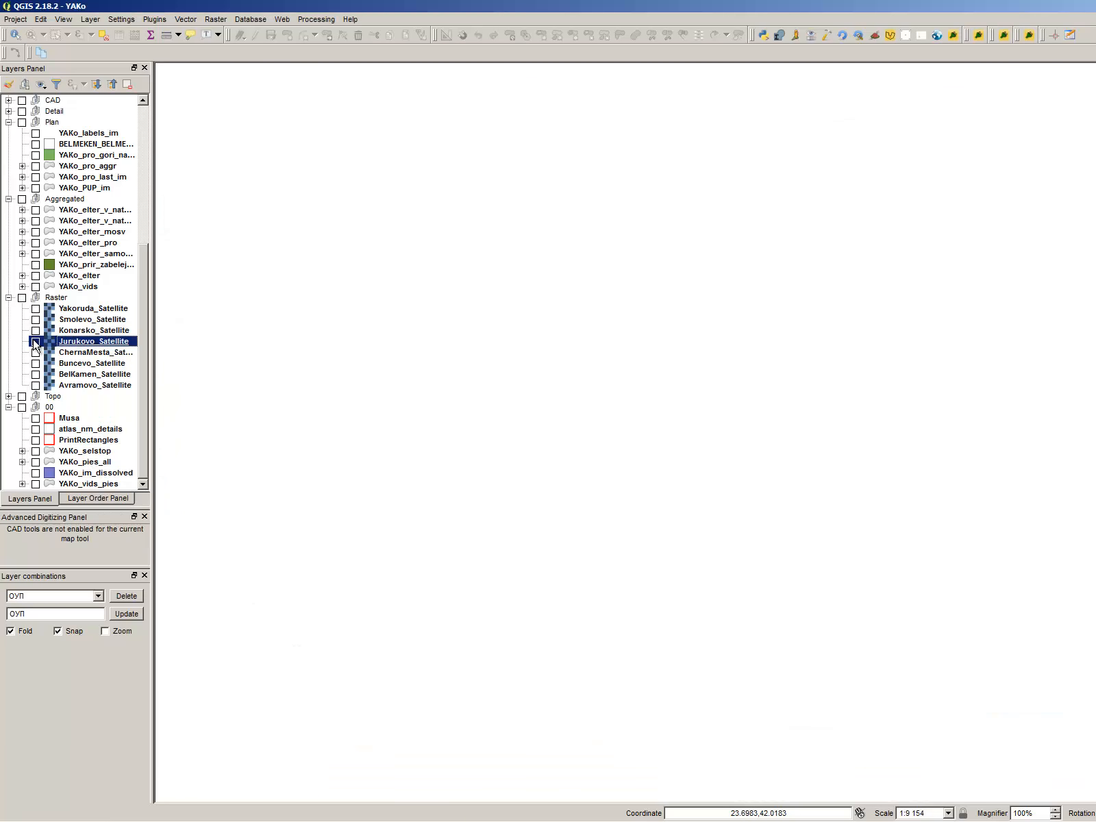
Step: Show the Jurukovo and ChernaMesta satellite layers one at a time and clear their black borders
left_click(35, 341)
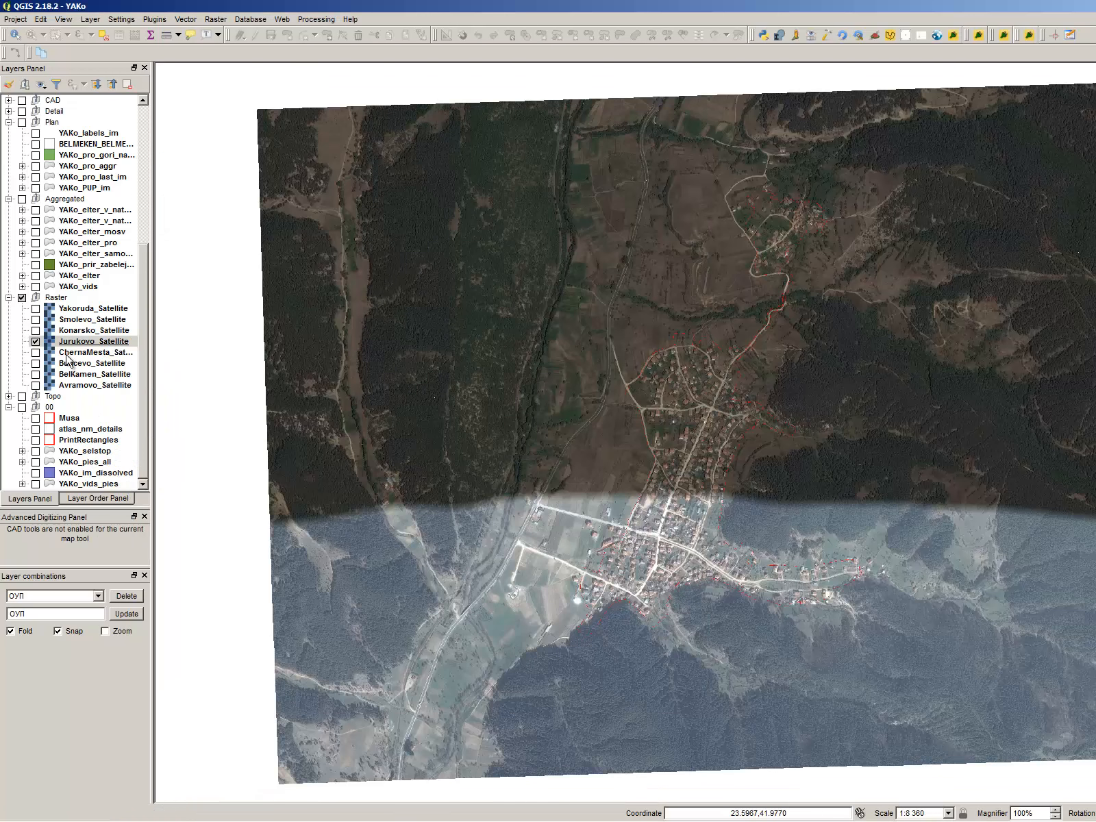
left_click(89, 352)
left_click(35, 352)
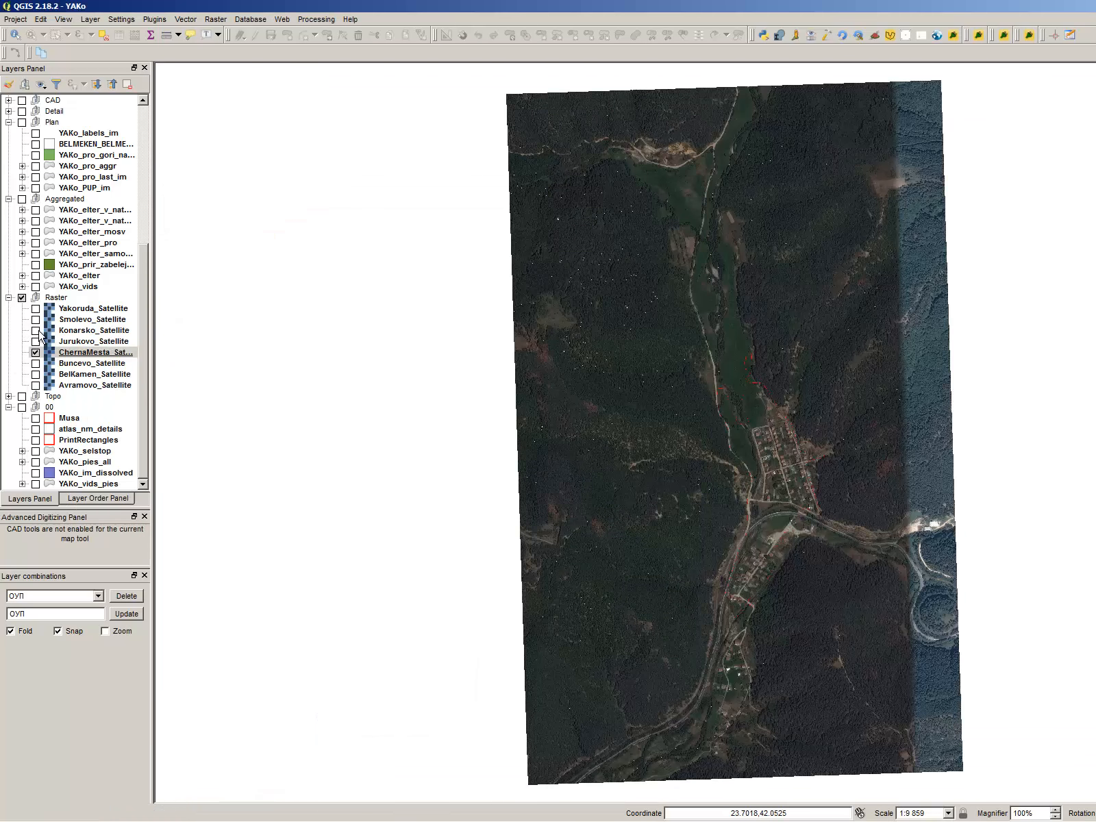
left_click(35, 352)
Step: Show Buncevo_Satellite and set its black pixels (0, 0, 0) to 100 percent transparent
left_click(35, 363)
right_click(70, 364)
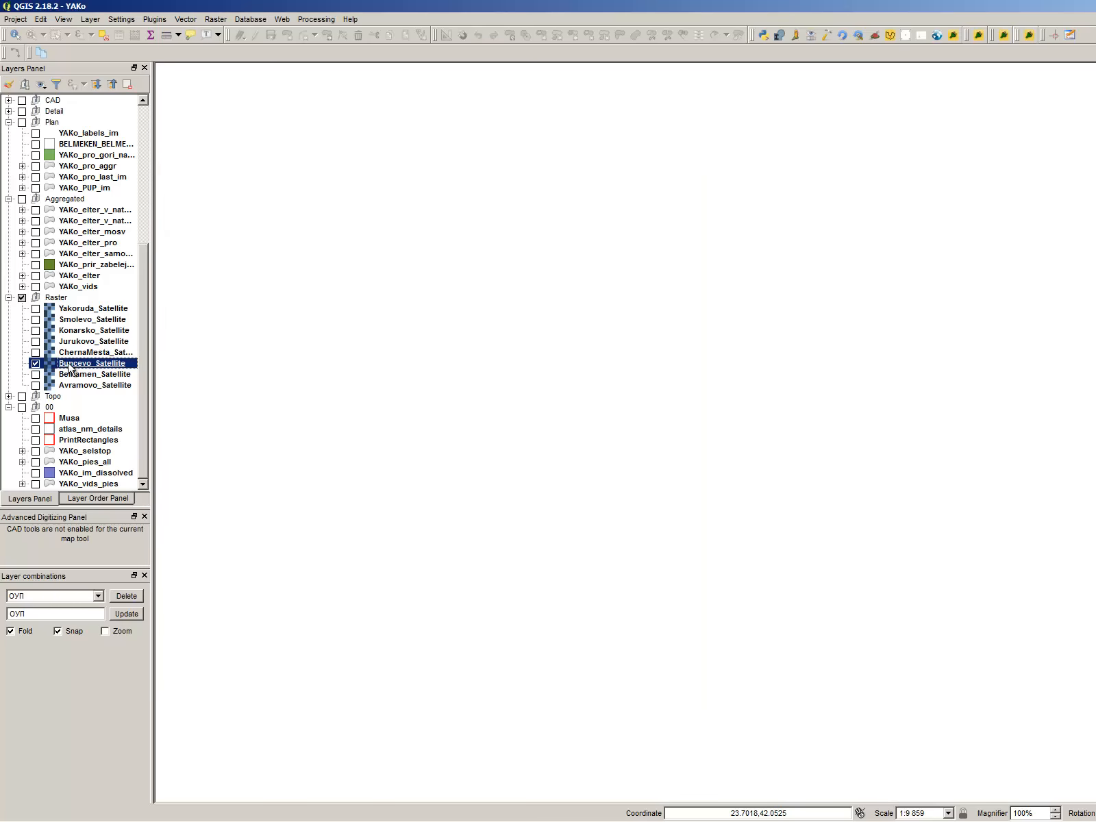
left_click(78, 369)
double_click(78, 365)
left_click(681, 263)
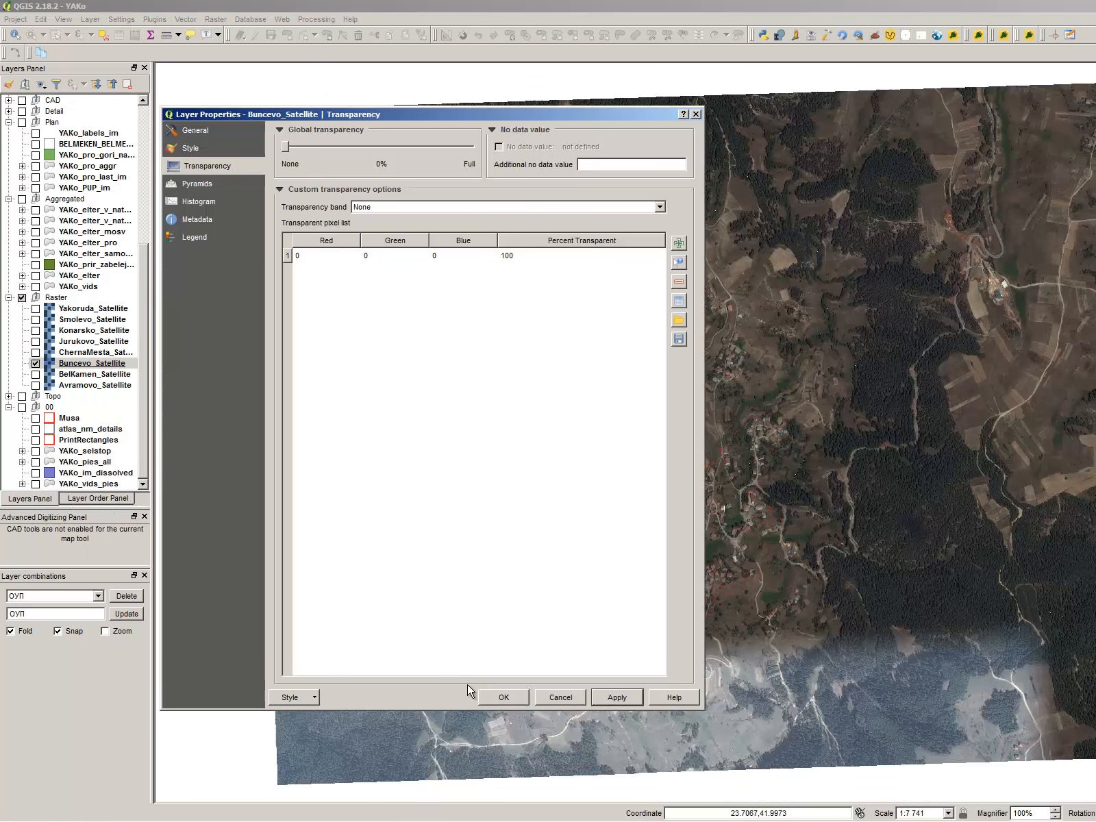
Step: Show BelKamen_Satellite, set its black pixels (0, 0, 0) to 100 percent transparent, and hide the layer again
left_click(35, 374)
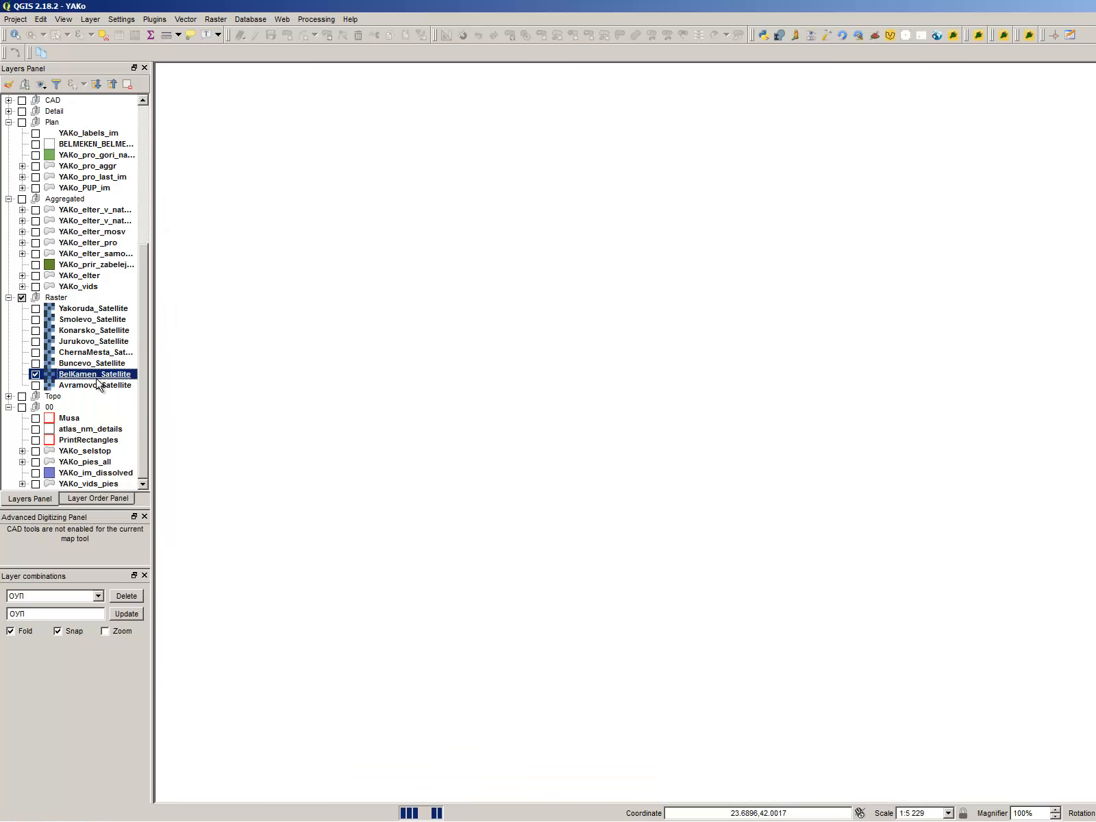
double_click(94, 374)
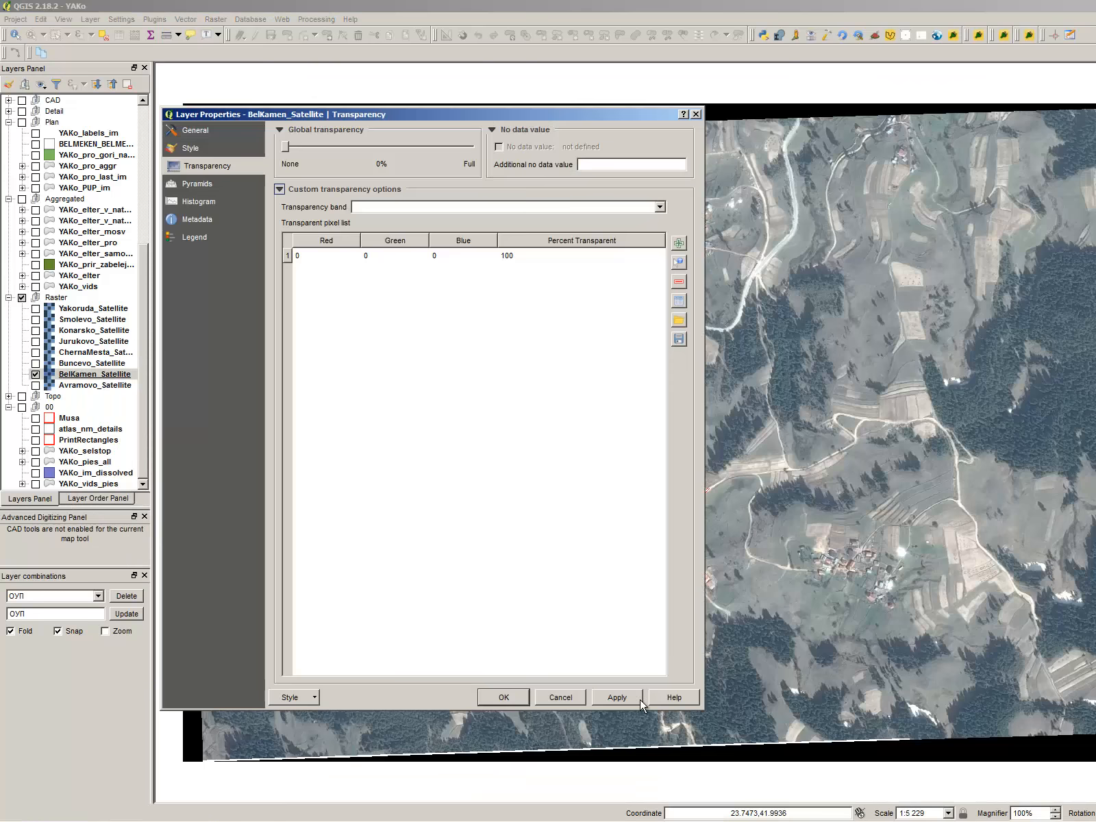
left_click(504, 697)
left_click(35, 374)
Step: Show Avramovo_Satellite, zoom to its extent and make its black border pixels transparent by sampling them from the map
left_click(35, 386)
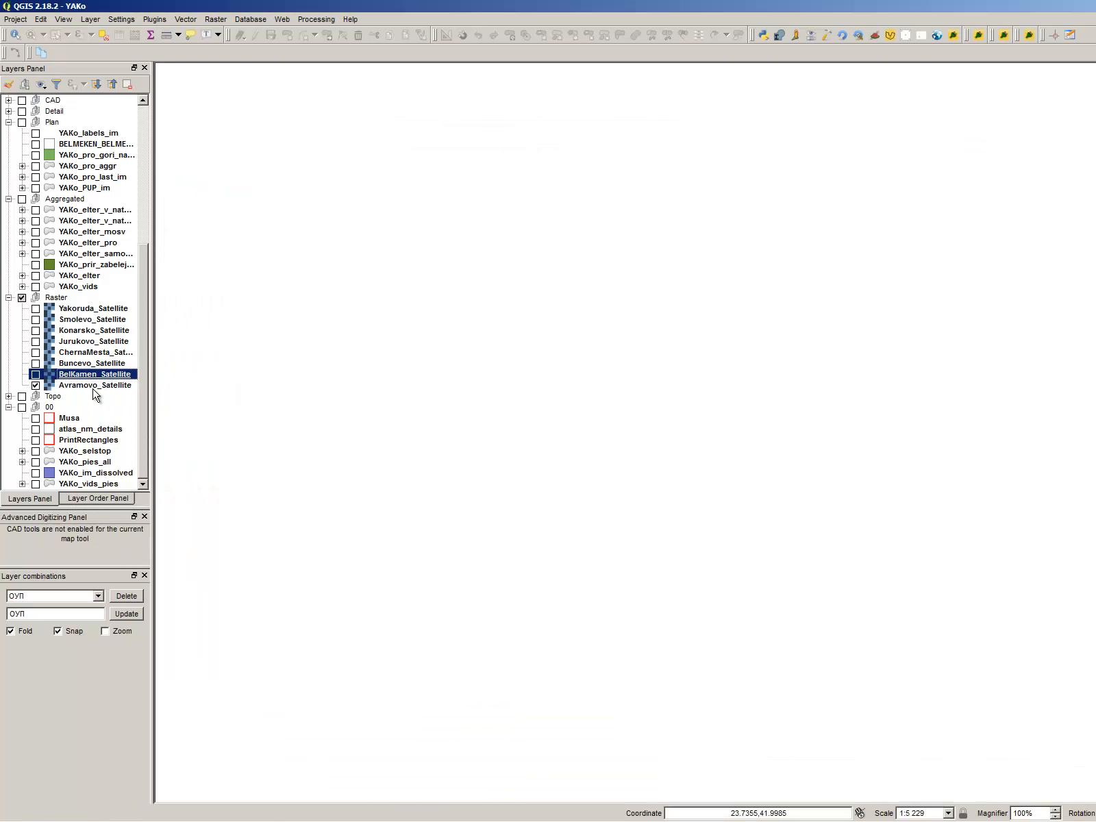
right_click(100, 384)
left_click(121, 392)
double_click(103, 385)
left_click(675, 265)
left_click(301, 94)
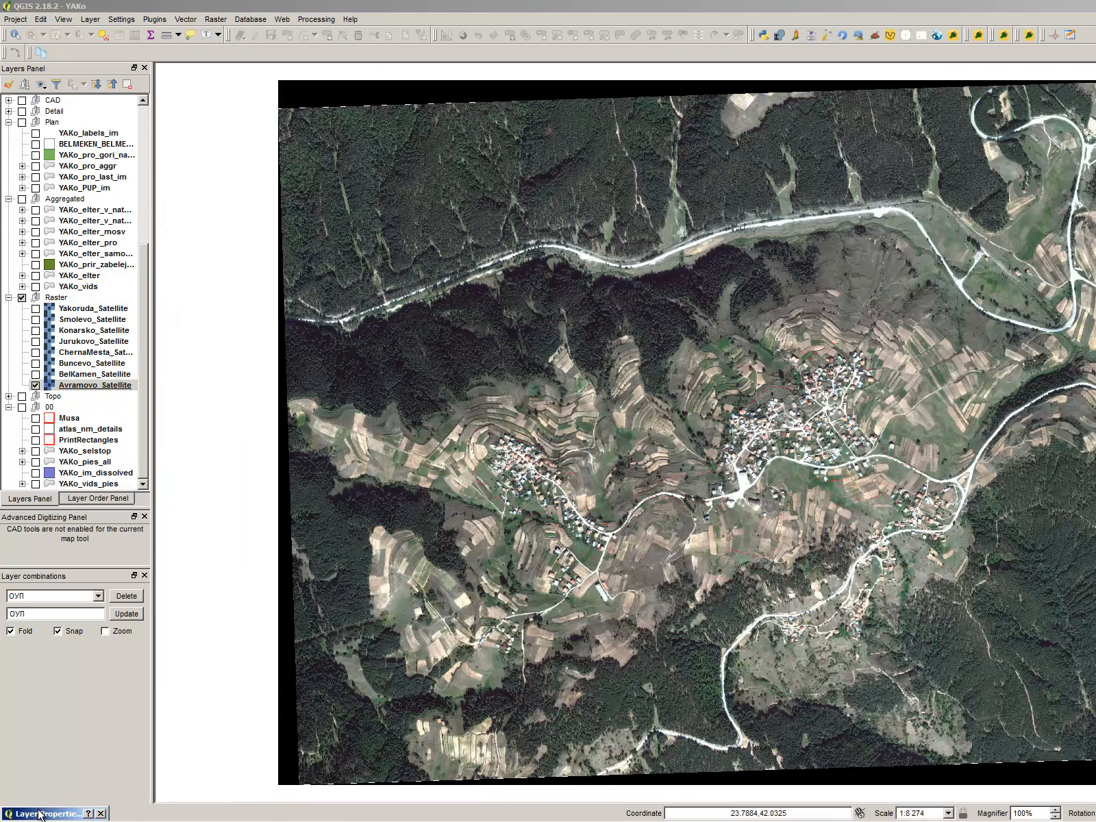
double_click(28, 813)
left_click(618, 697)
left_click(512, 699)
Step: Turn on the Raster group with the plan layers and save the visibility as layer combination Detail_Satellite
left_click(21, 298)
left_click(22, 297)
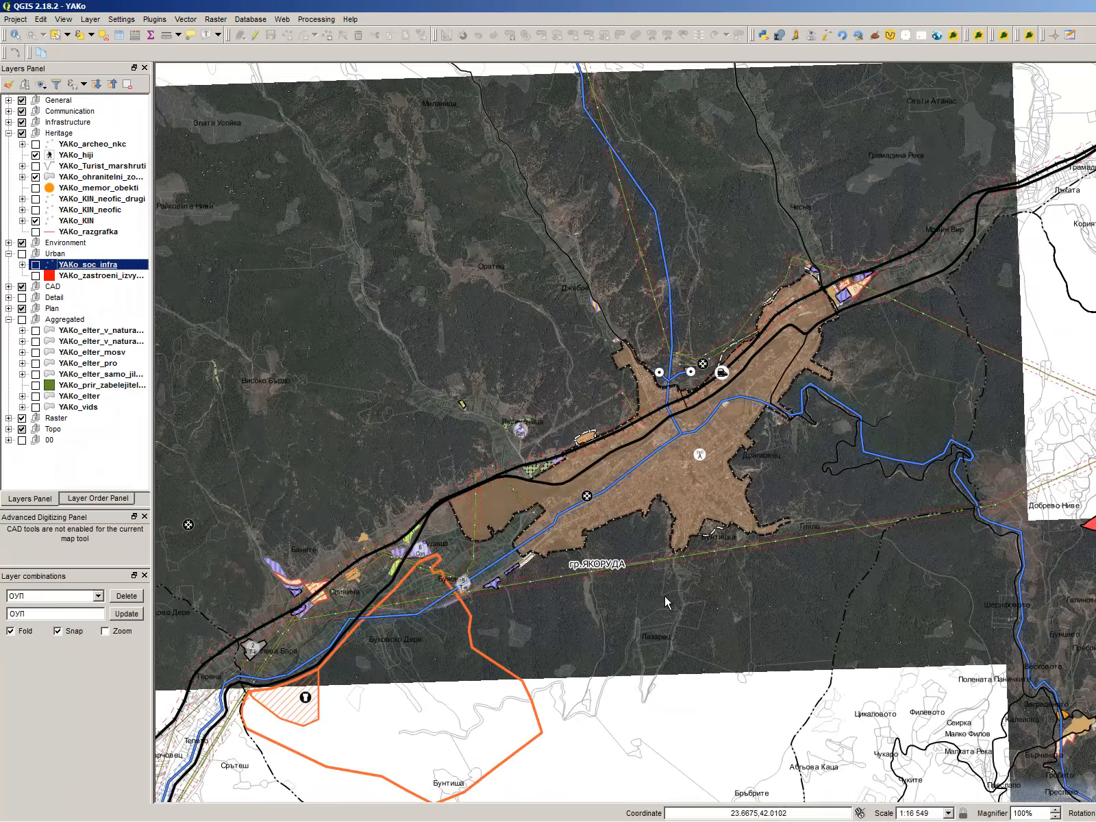
scroll(362, 596, "up", 1)
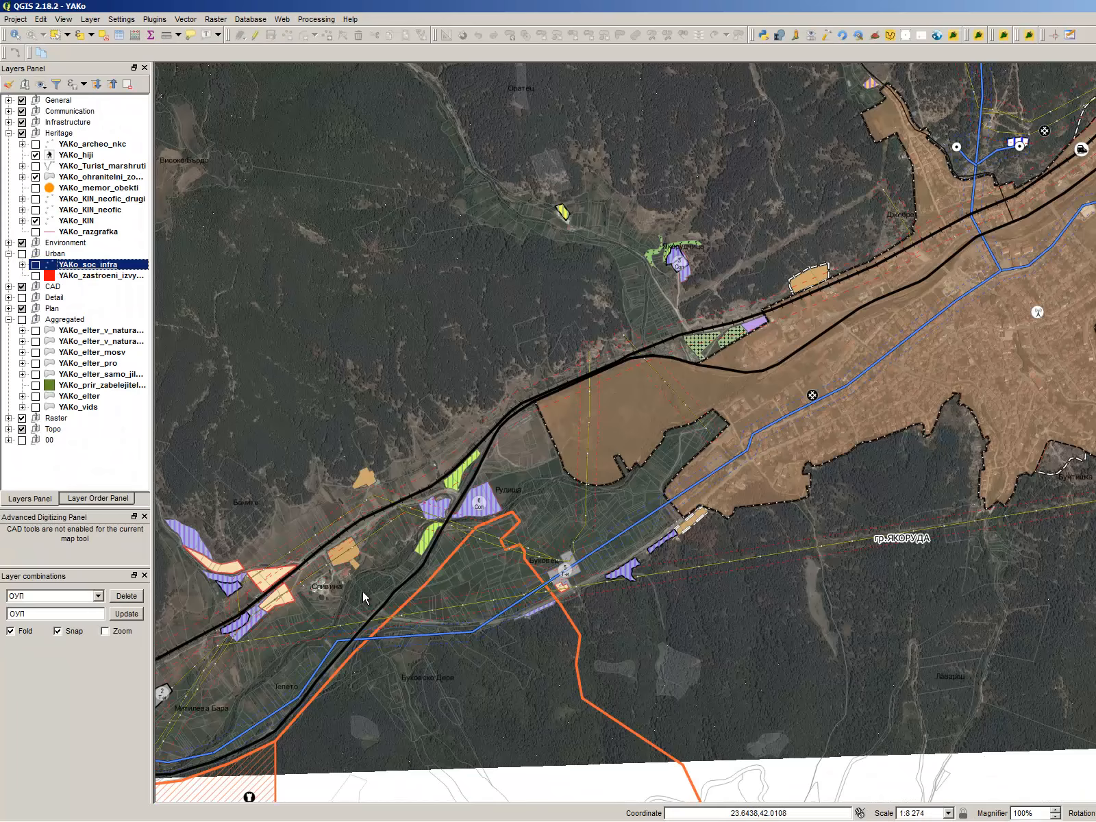
left_click(106, 312)
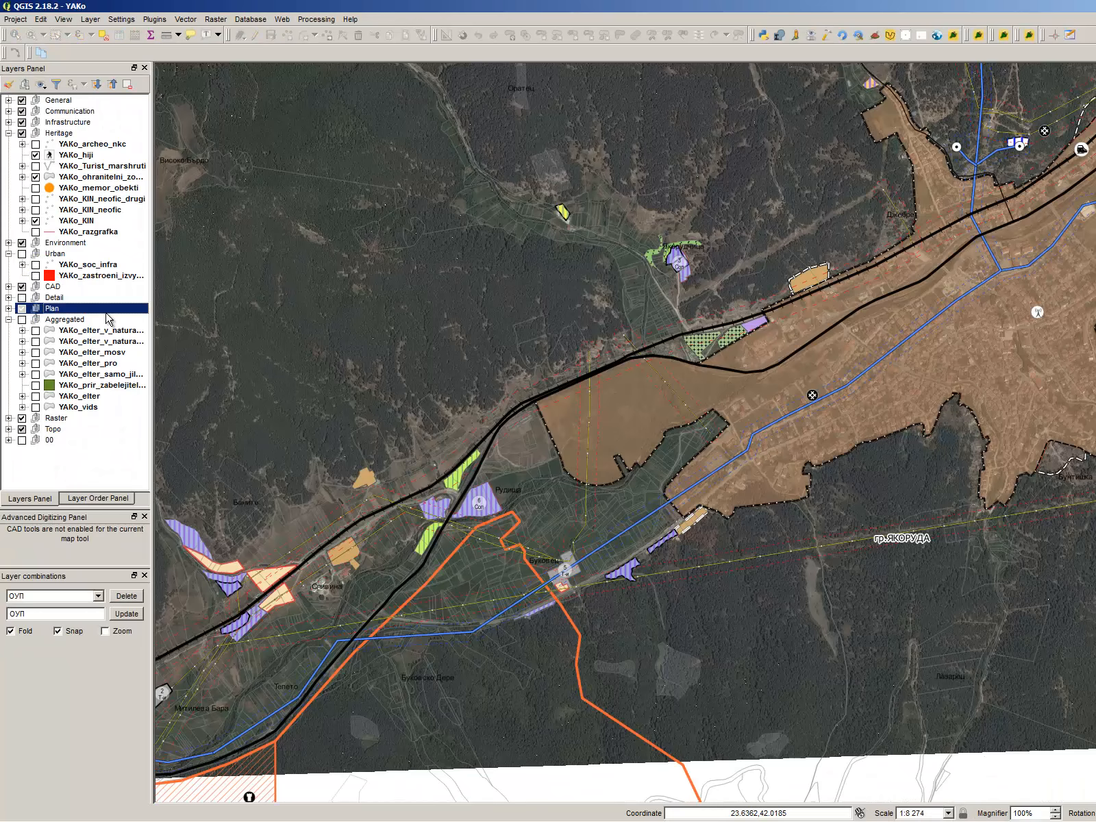
double_click(77, 613)
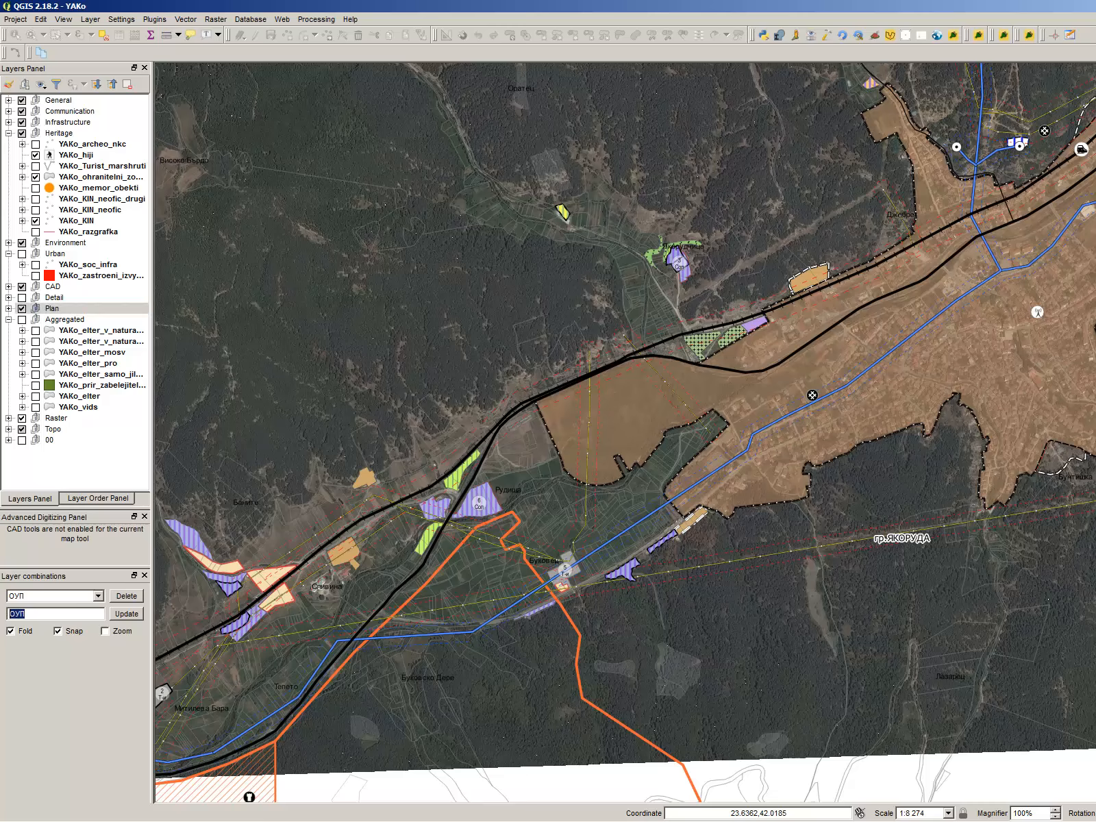
key("BackSpace")
type("Detail_Satellite")
left_click(141, 615)
Step: Expand the General group and open the label settings of the YAKo_mestnosti layer
scroll(840, 358, "down", 1)
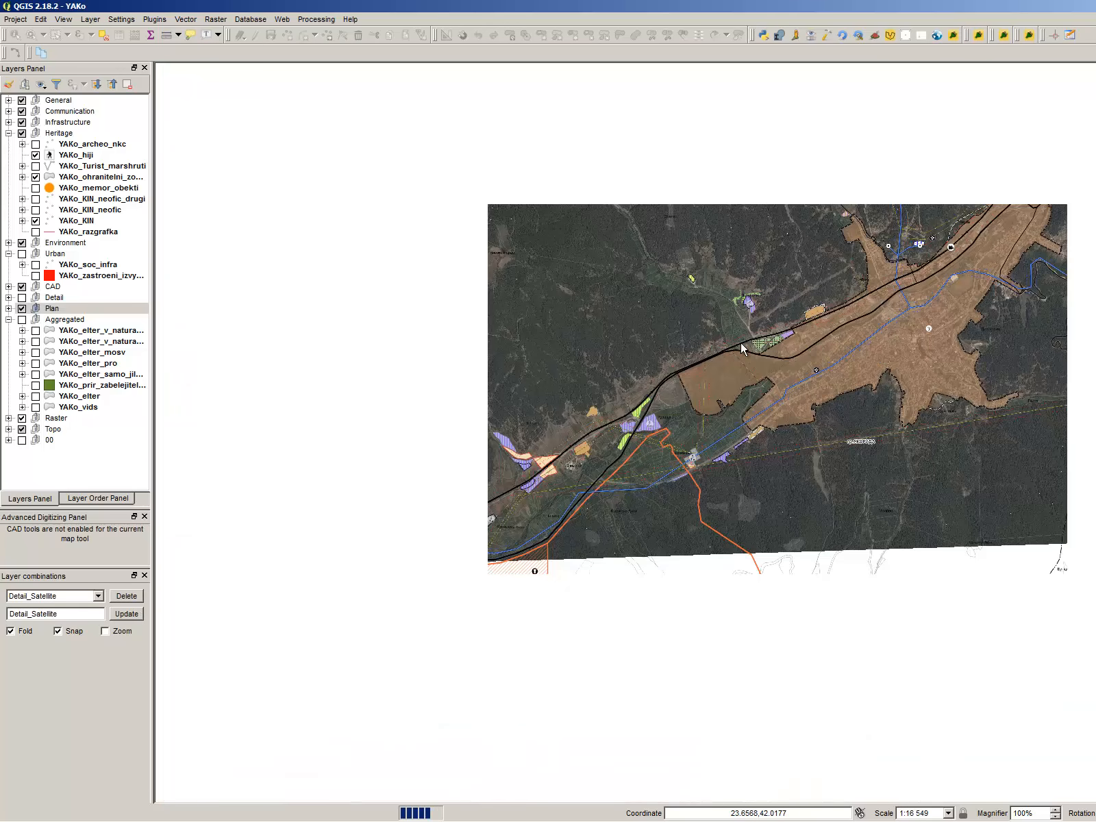
scroll(470, 349, "down", 1)
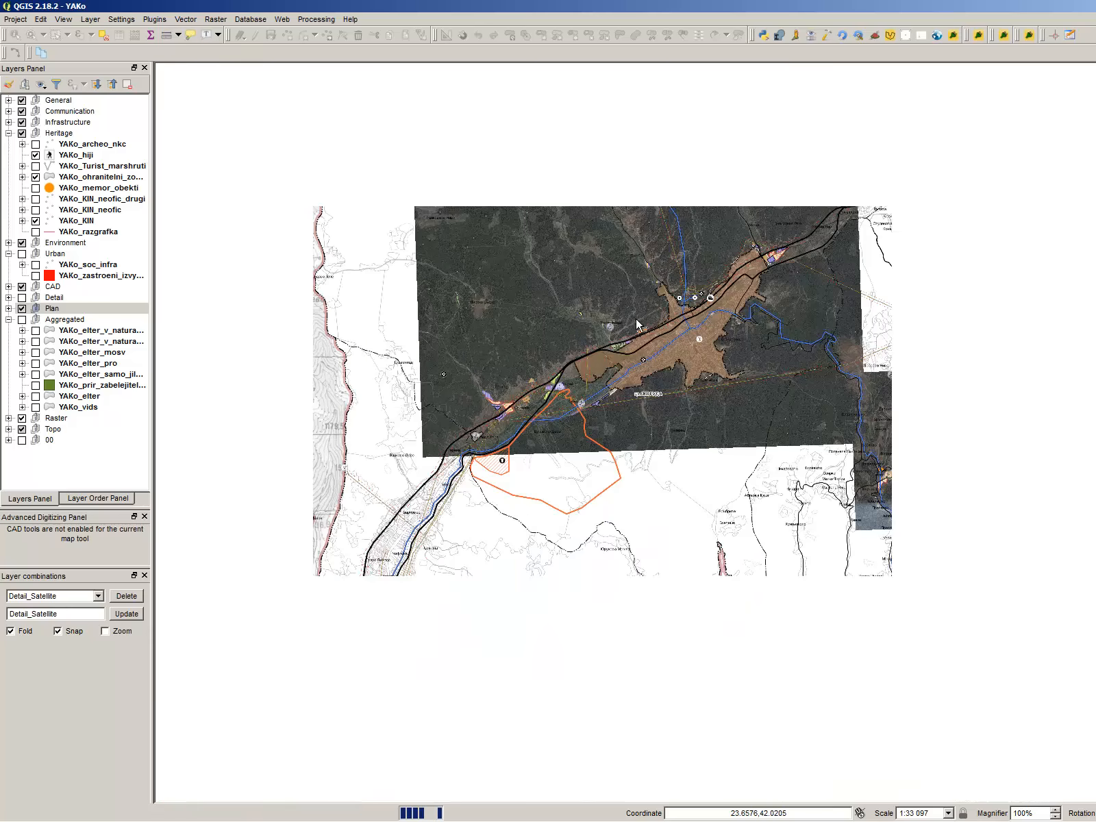
scroll(798, 209, "up", 1)
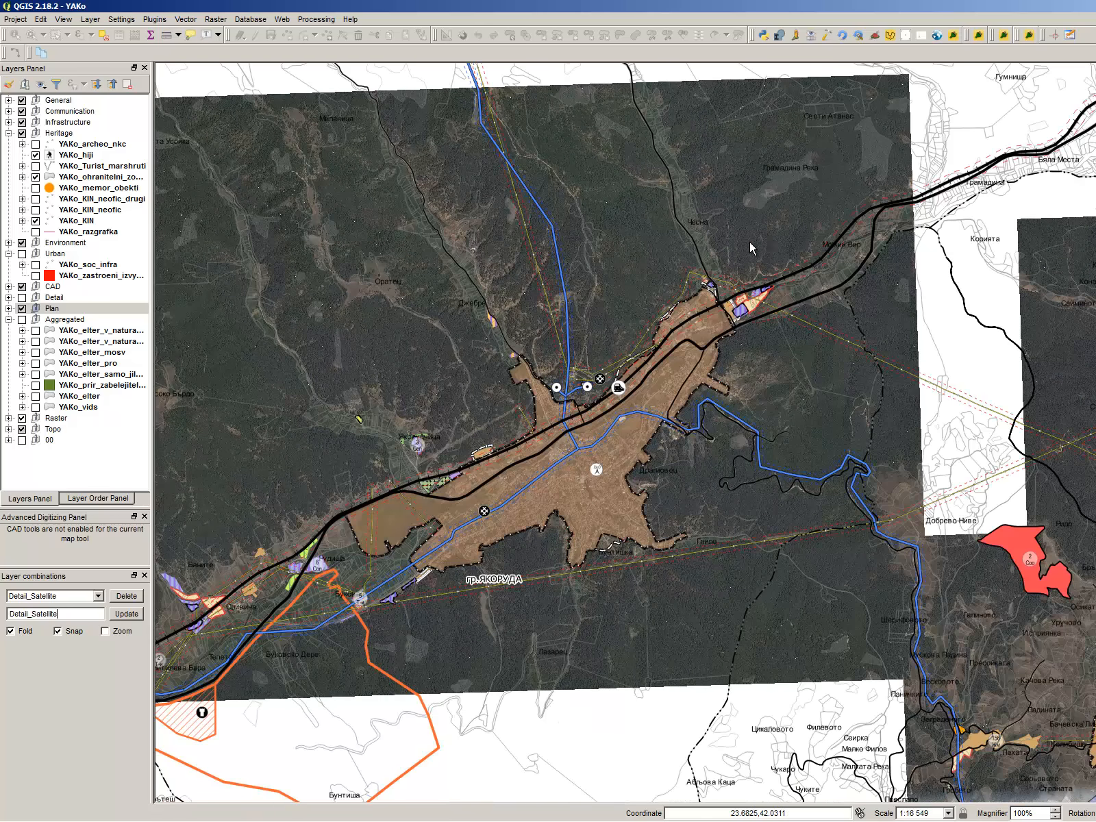
left_click(80, 255)
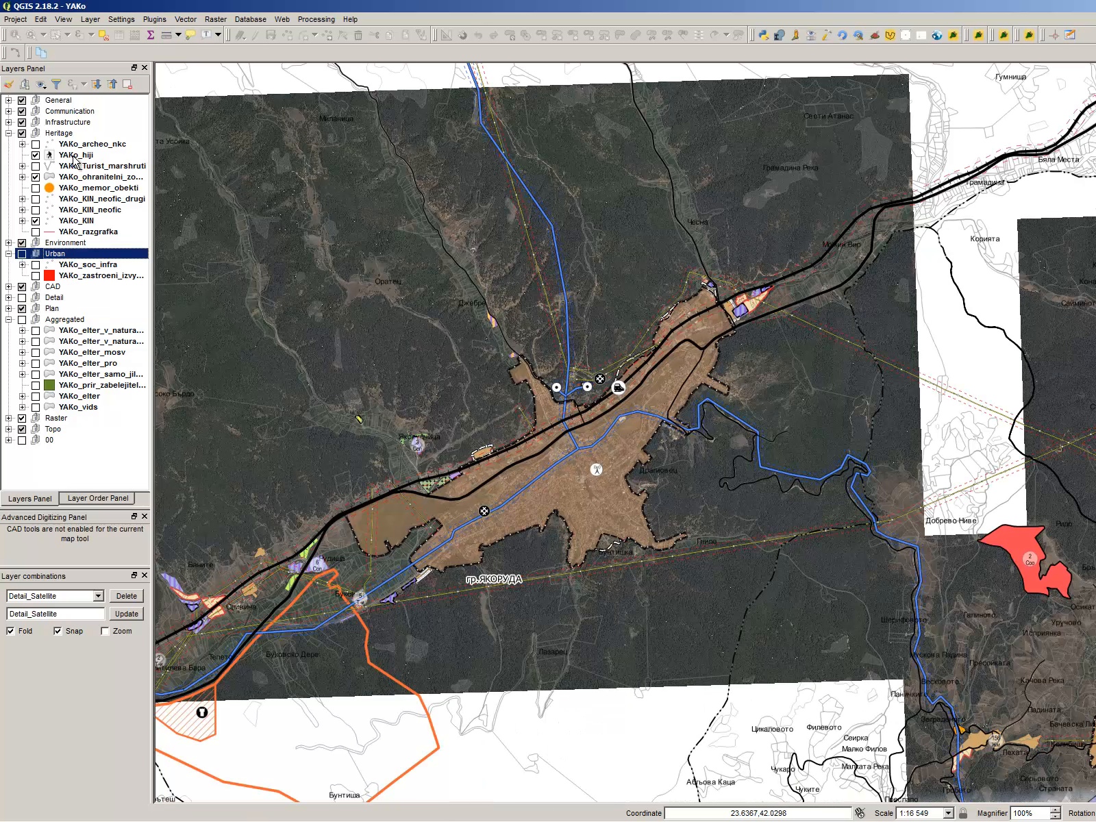
left_click(8, 101)
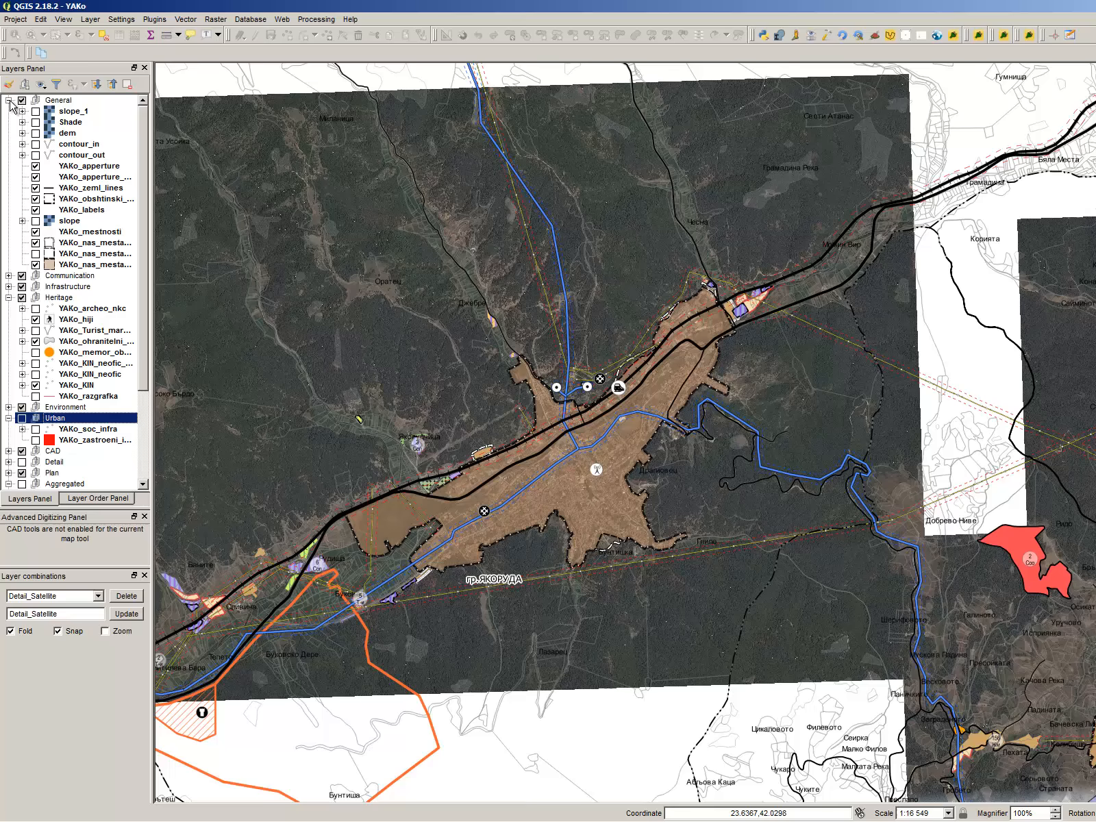
left_click(109, 212)
left_click(119, 233)
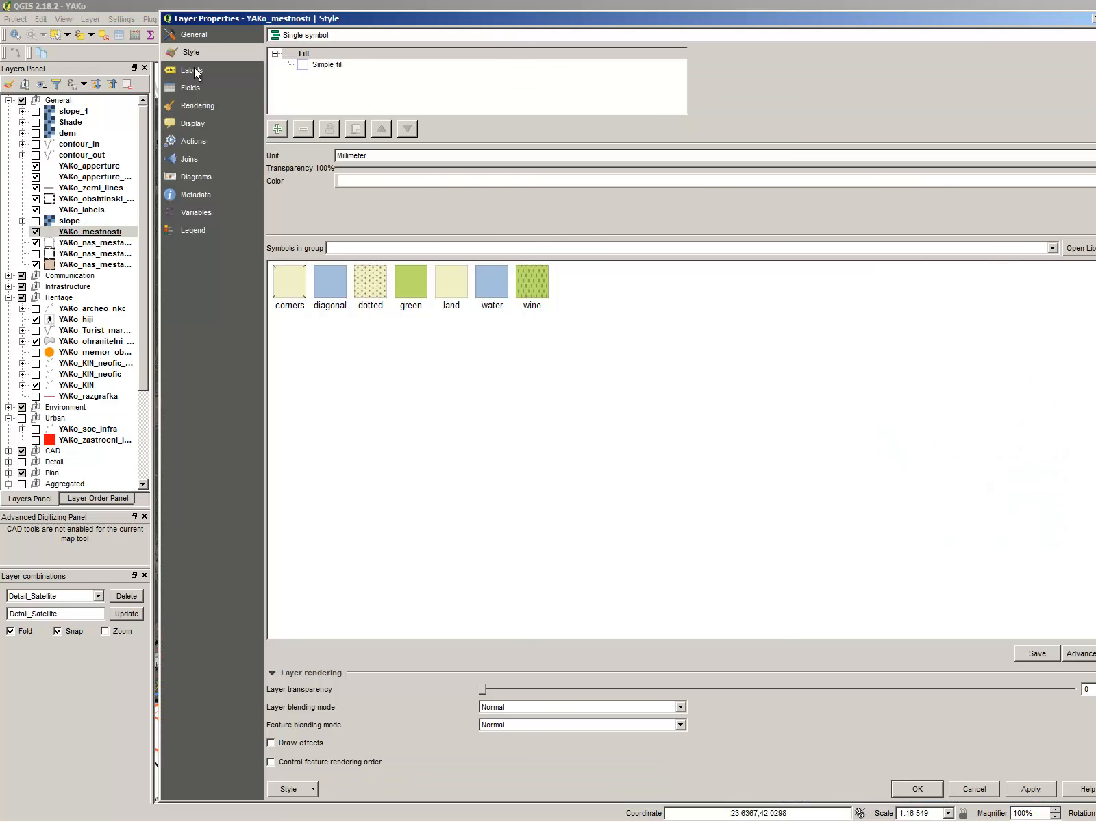
left_click(192, 70)
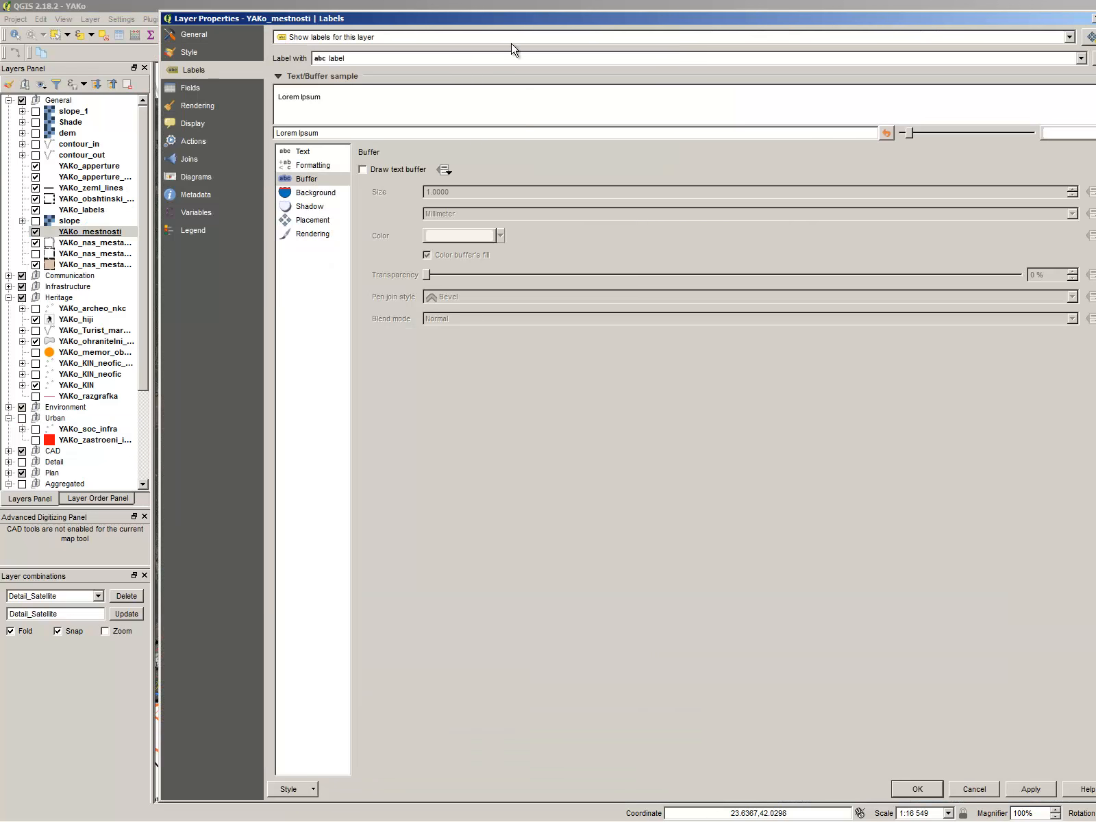
Step: Review the label text settings and field choices of YAKo_mestnosti, and switch the layer to rule-based labeling
left_click(317, 152)
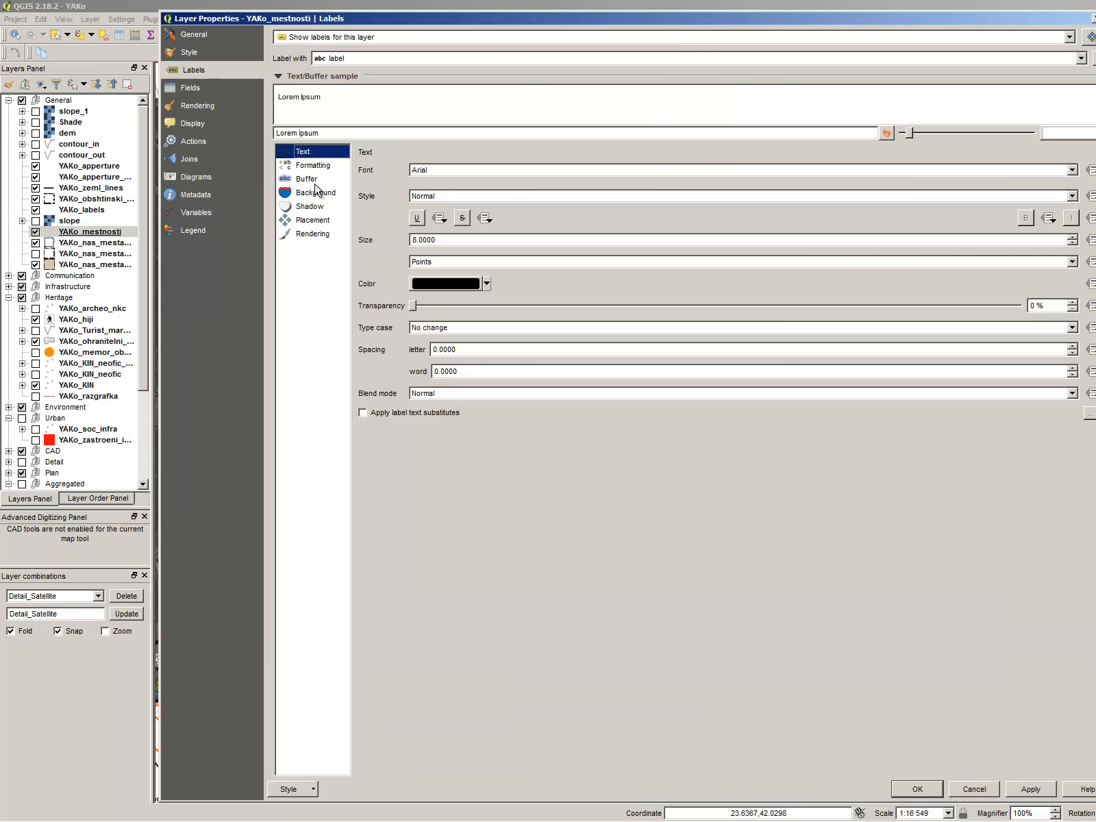
left_click(374, 58)
left_click(1081, 59)
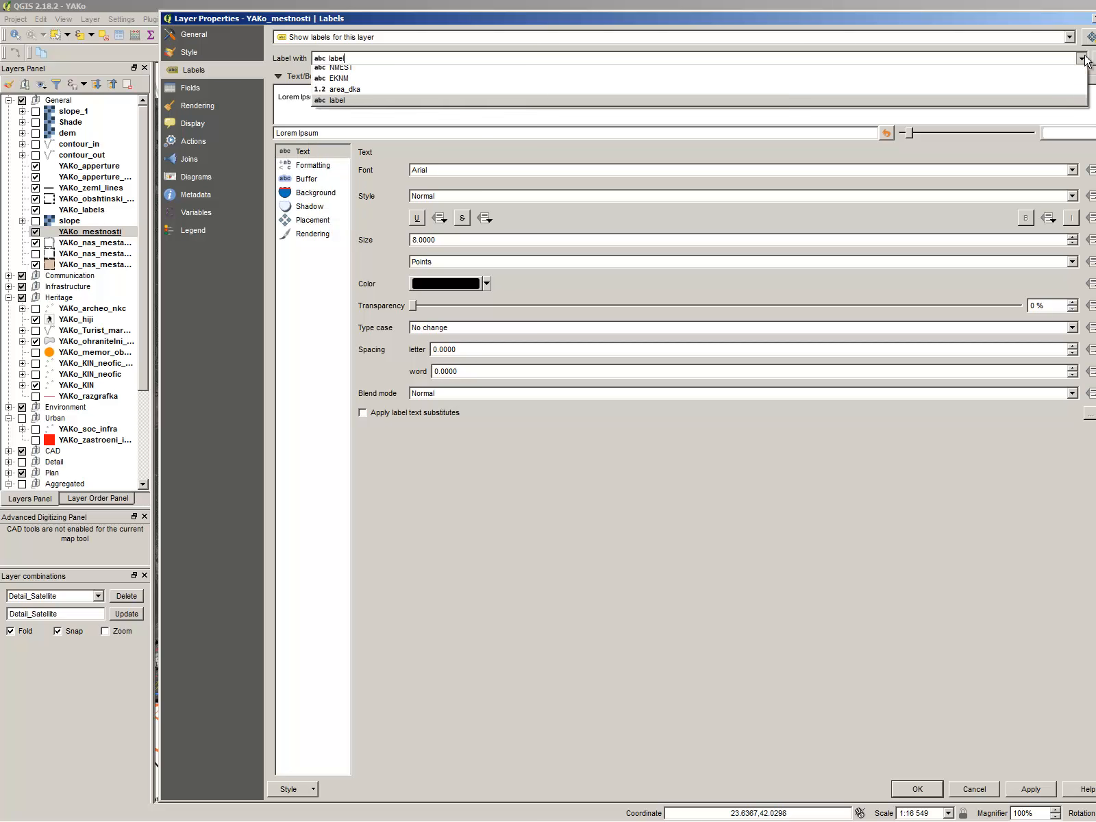
left_click(1081, 58)
left_click(1068, 38)
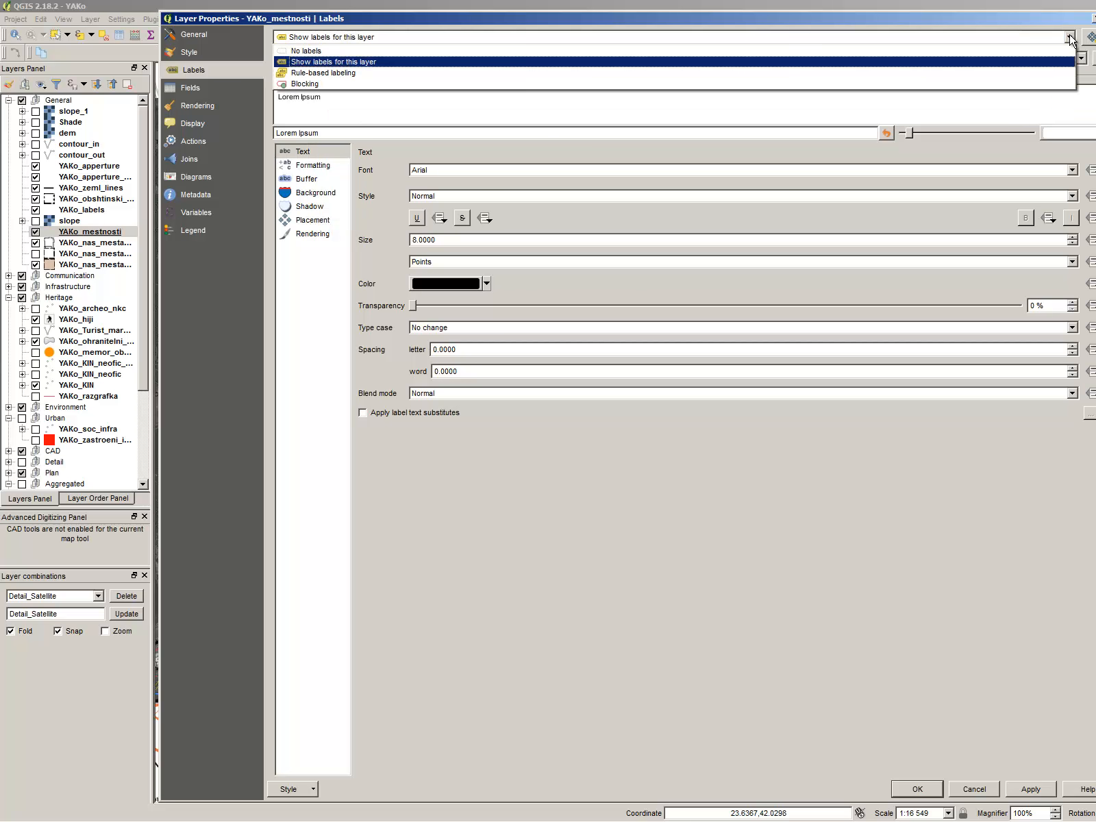
left_click(925, 73)
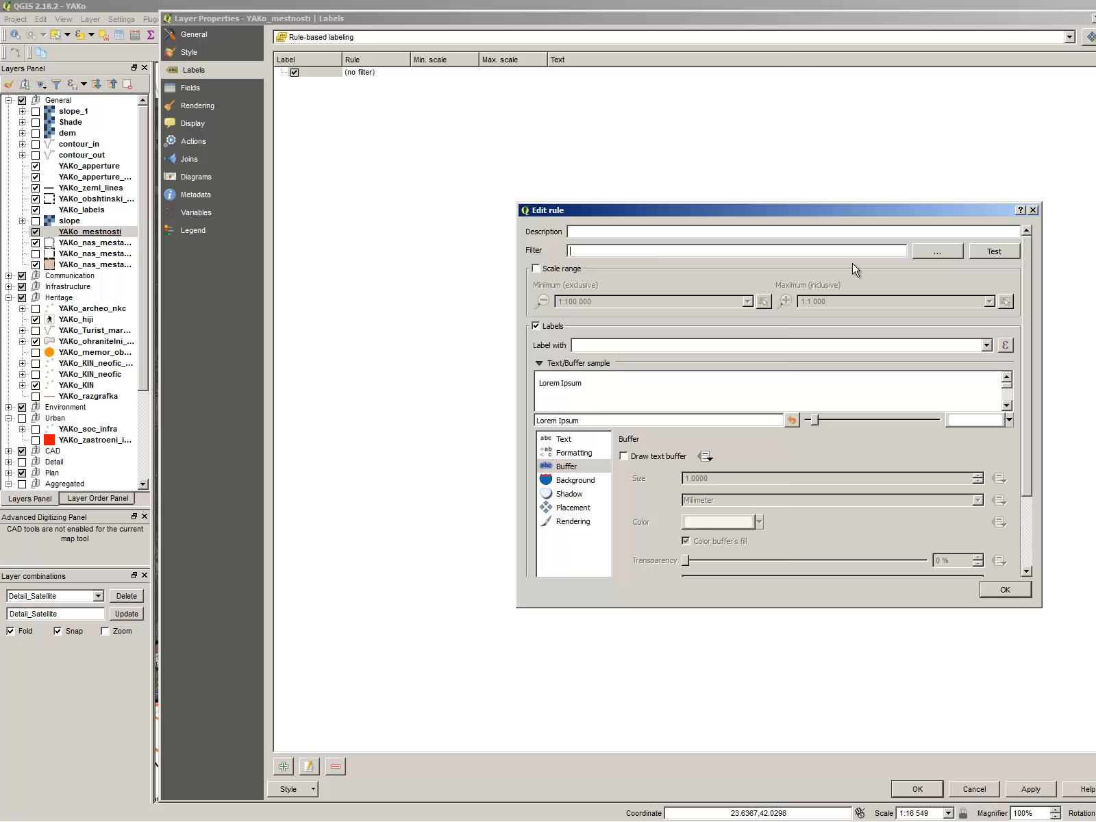
Step: Start the rule's filter expression with the area_dka field and a greater-than comparison
left_click(926, 254)
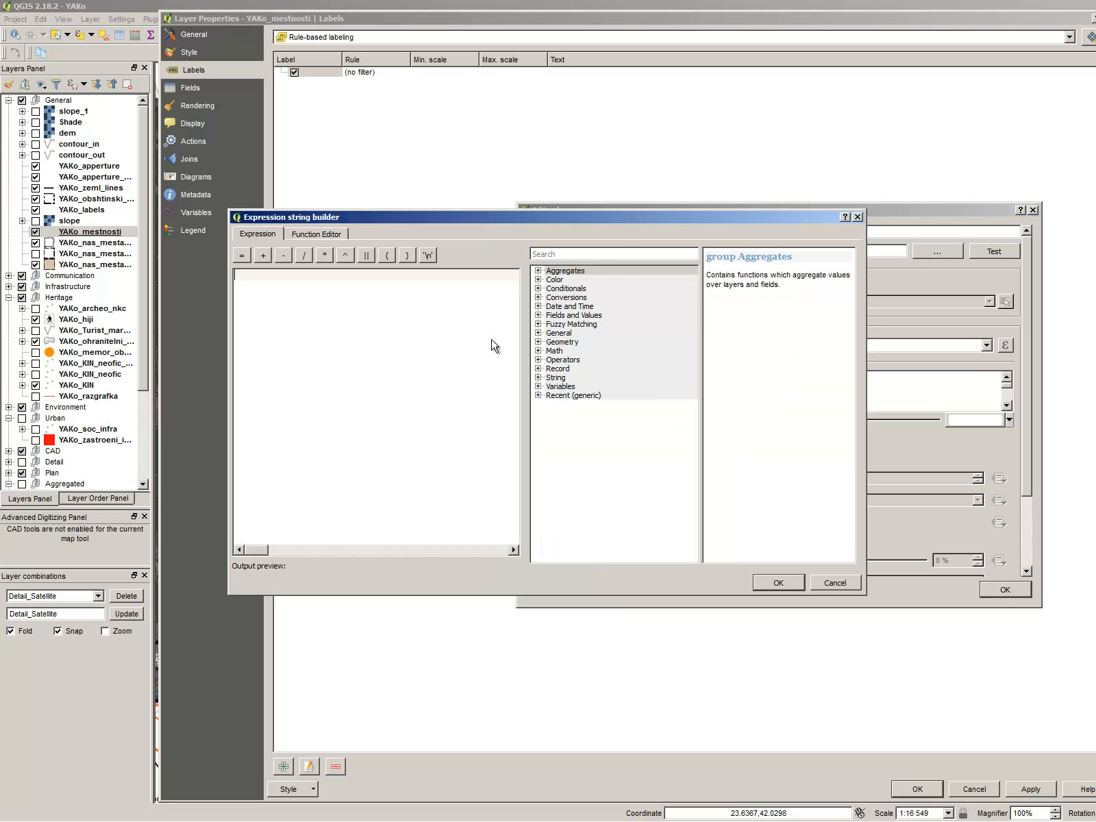
left_click(574, 316)
left_click_drag(591, 218, 569, 174)
double_click(589, 273)
left_click(583, 308)
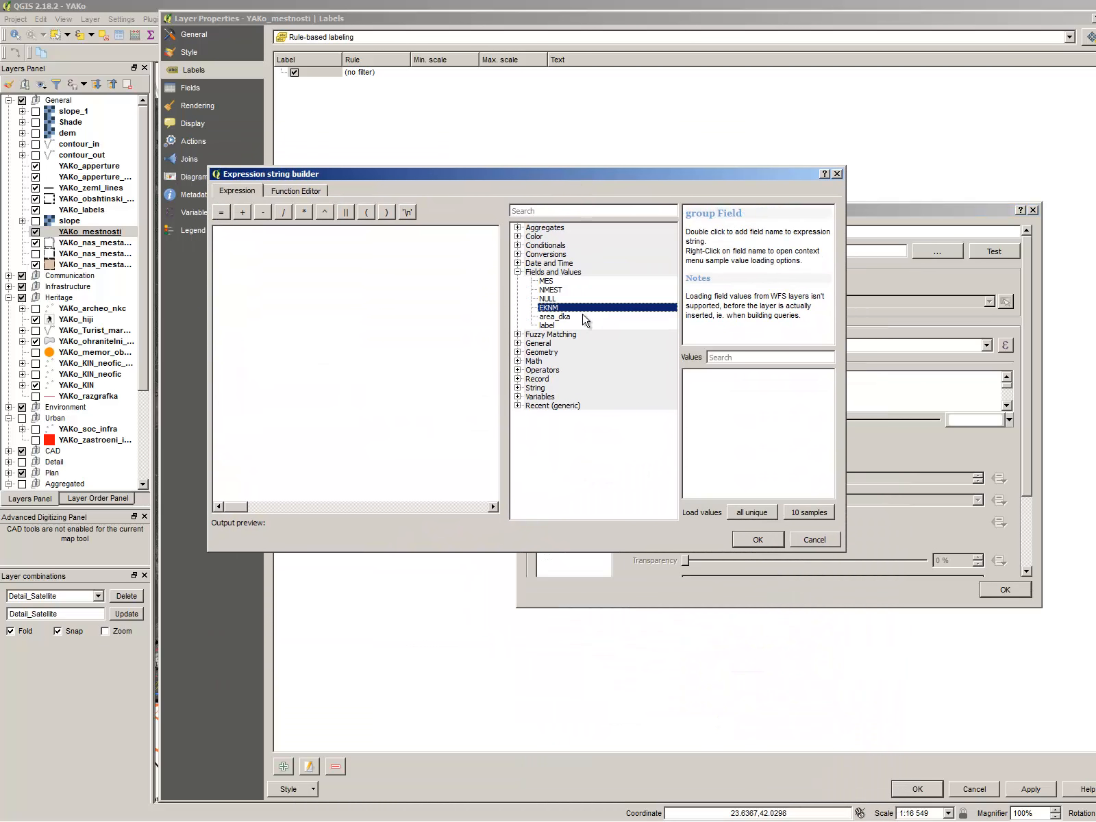
double_click(580, 318)
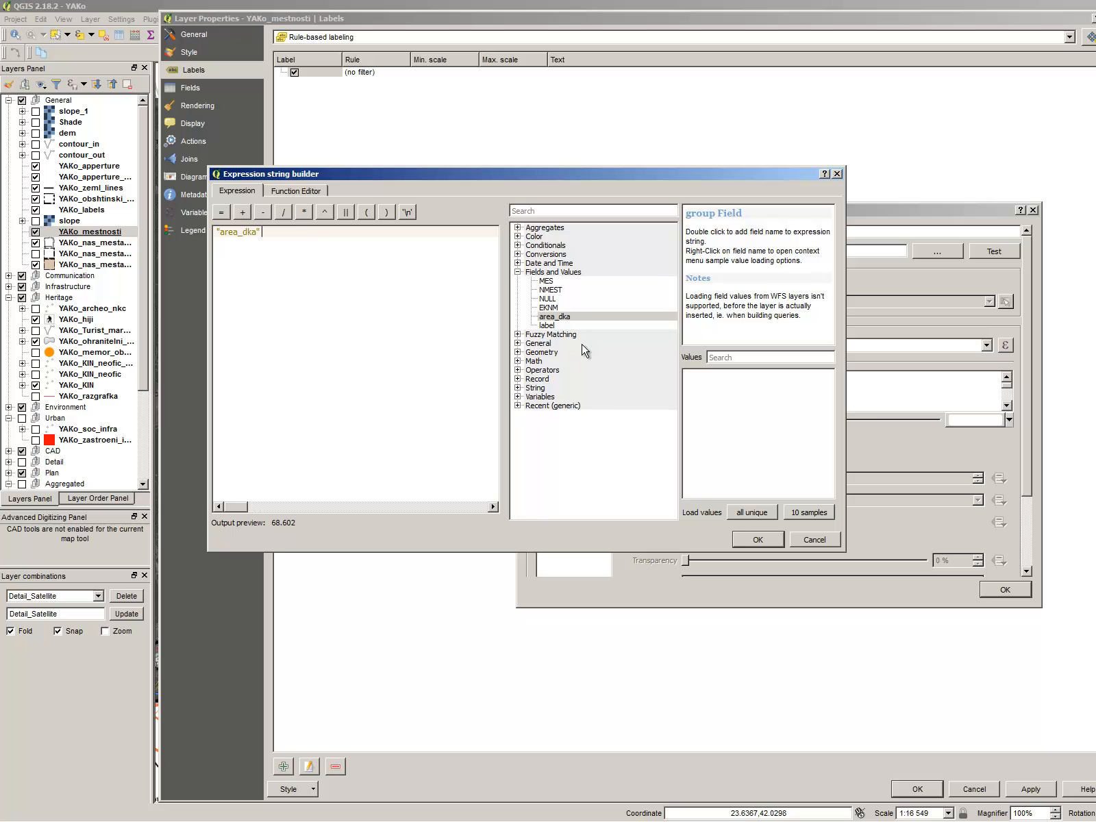
type(">")
Step: Load all unique area_dka values and complete the filter as "area_dka" > 101.276
left_click(752, 514)
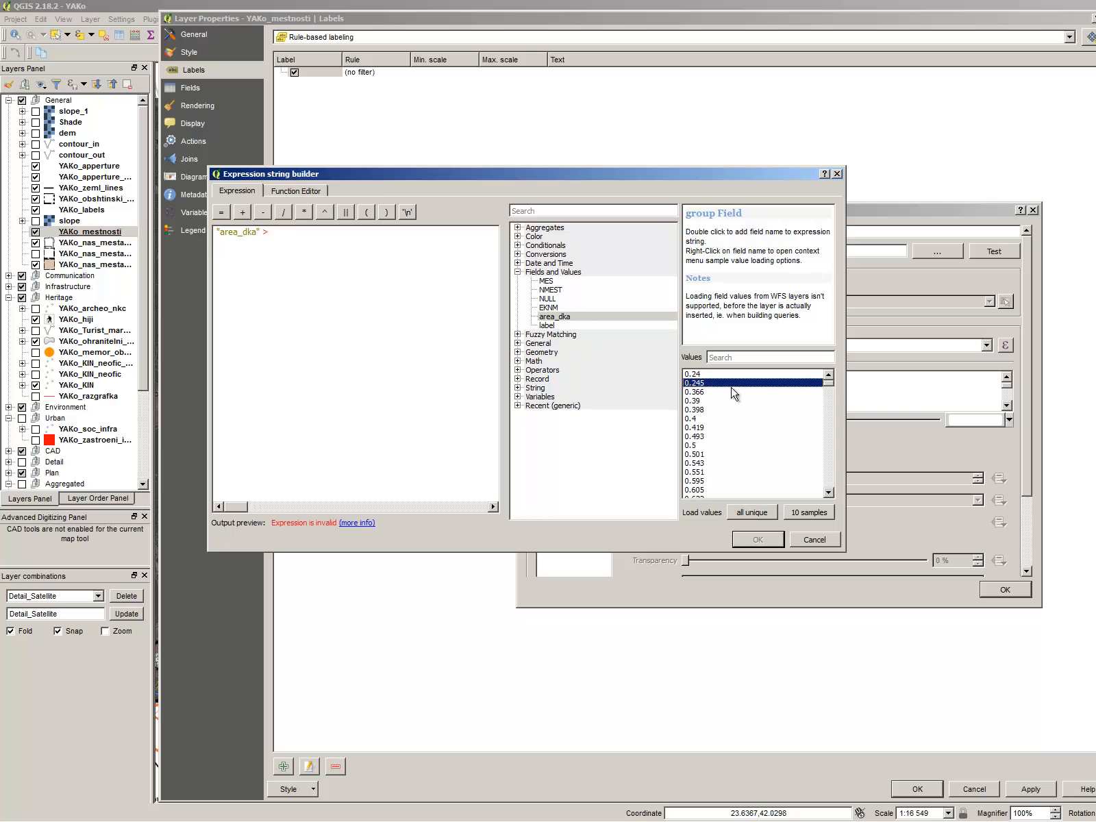
left_click_drag(833, 389, 836, 471)
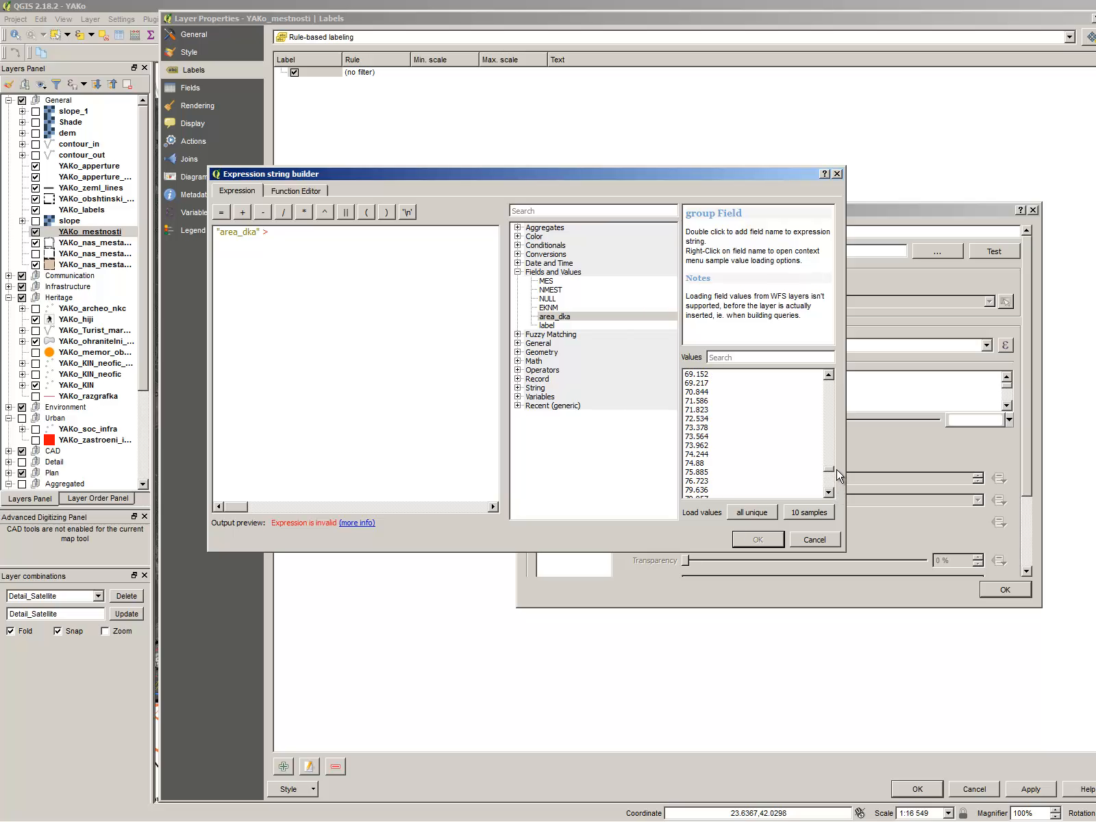
scroll(805, 453, "down", 5)
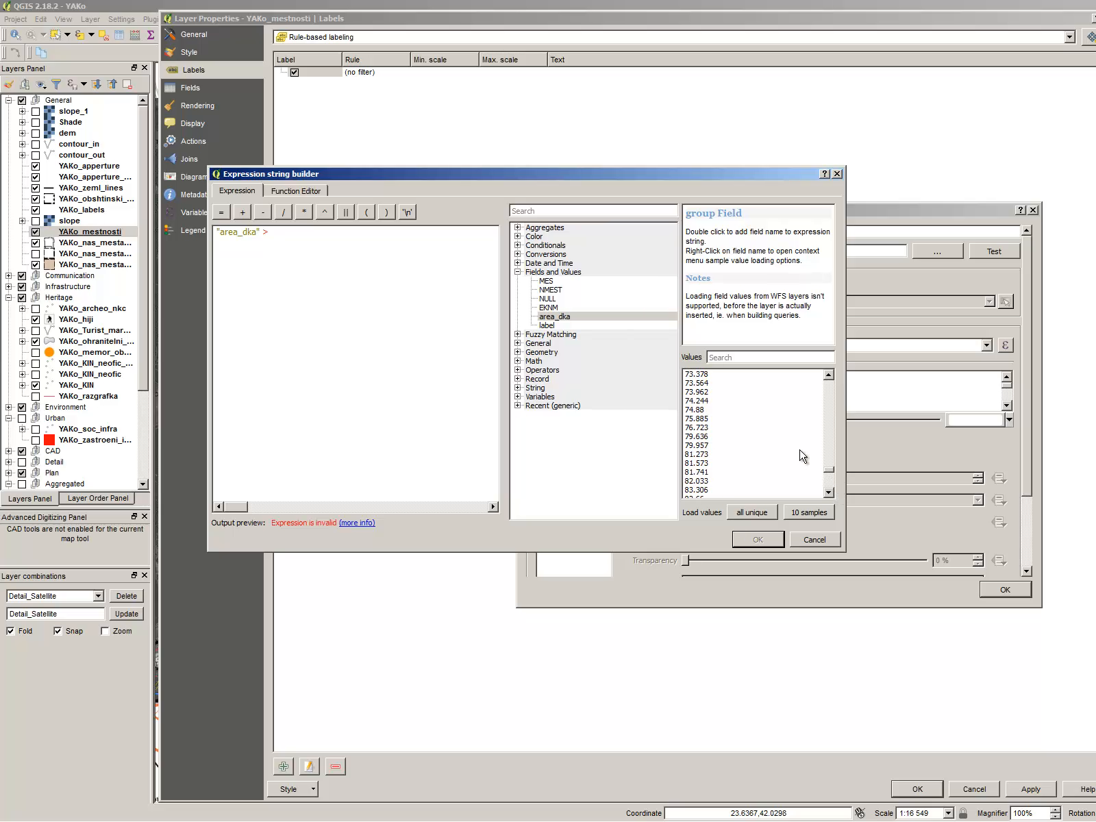
scroll(809, 444, "down", 10)
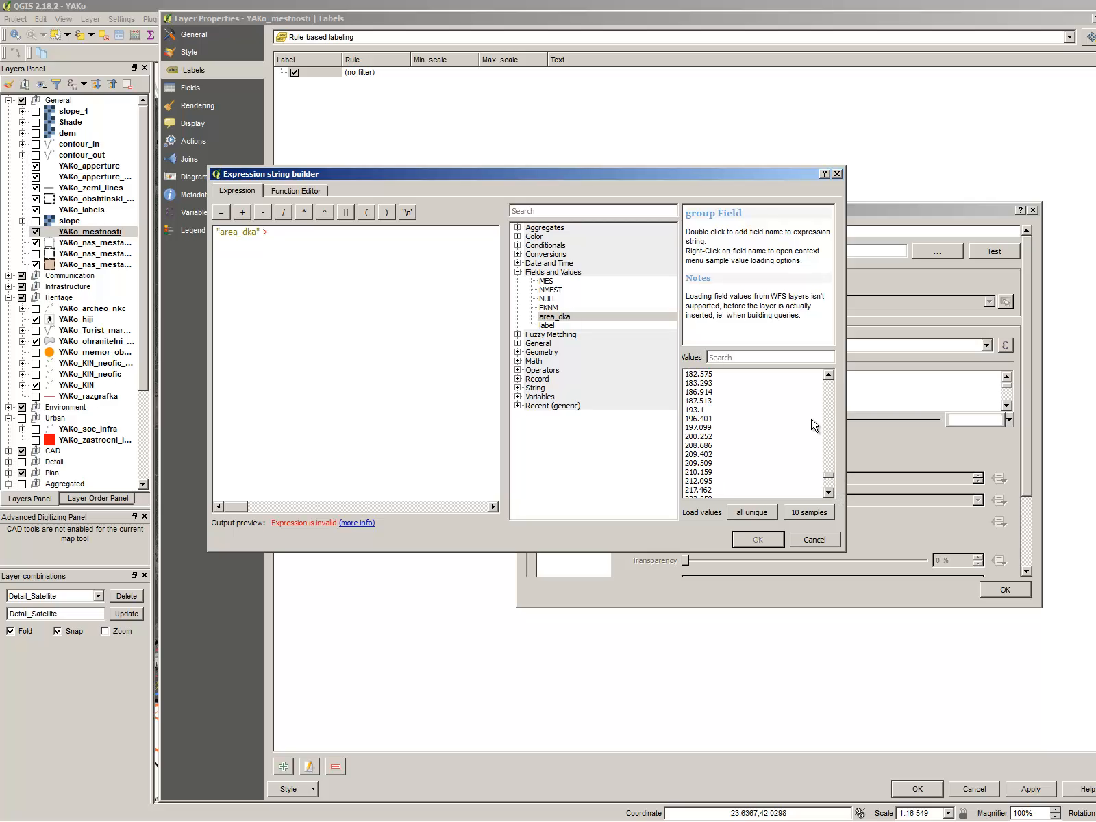
scroll(798, 440, "up", 5)
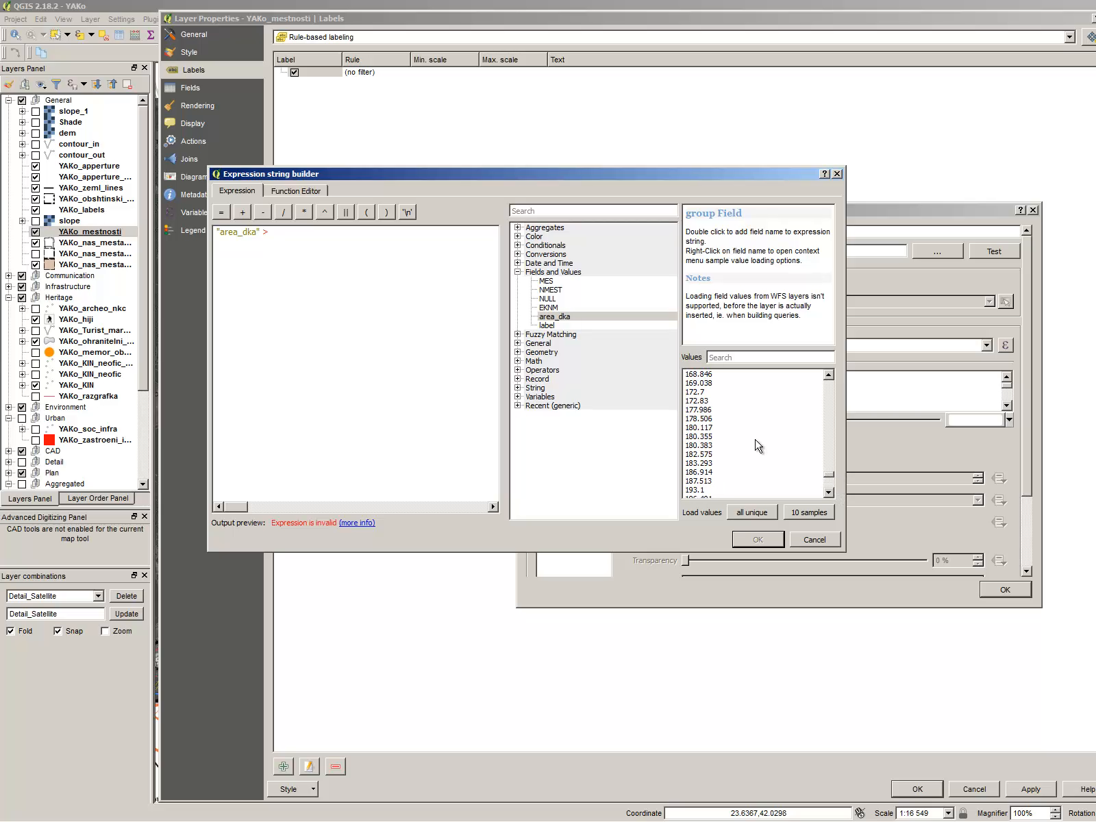
scroll(751, 447, "up", 6)
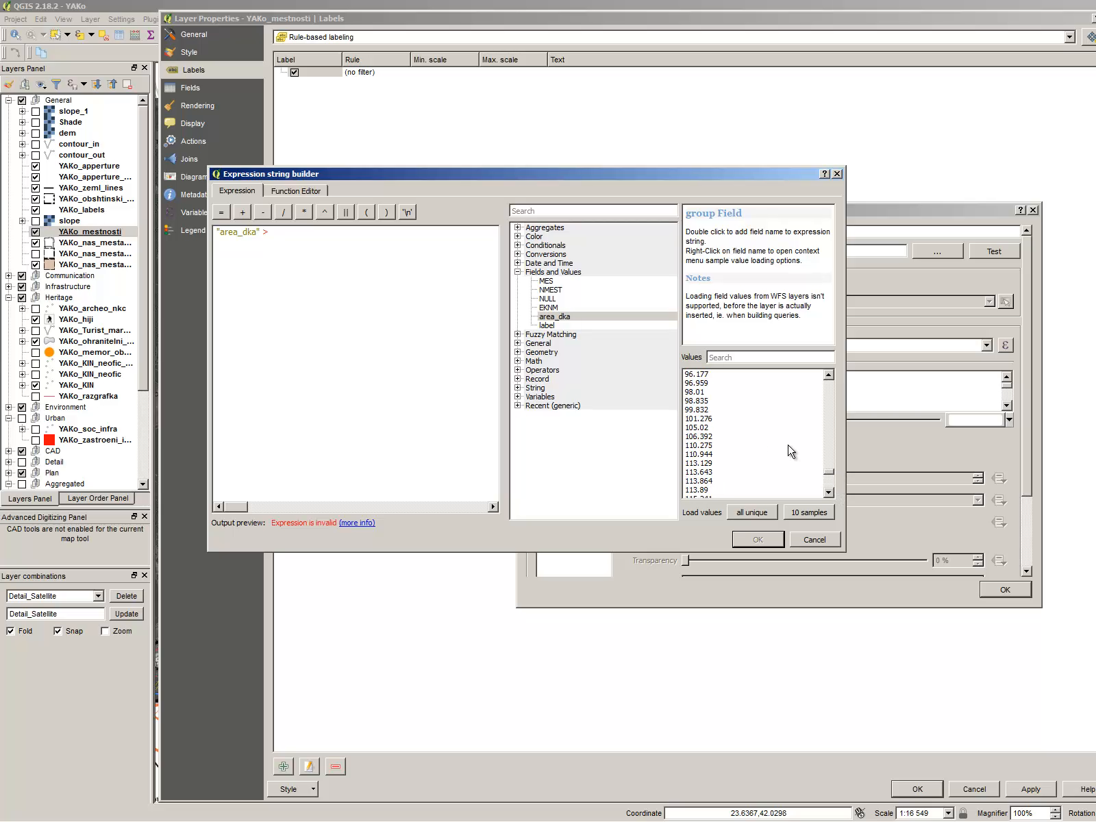
double_click(732, 419)
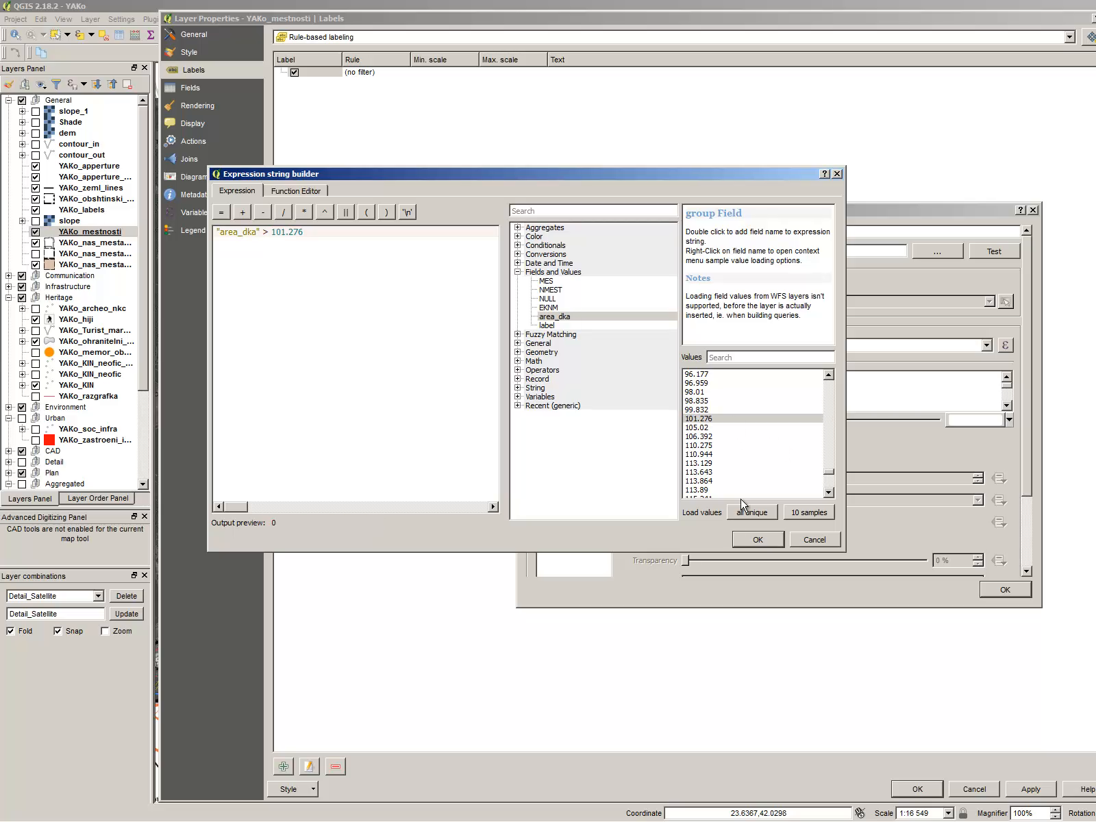
left_click(758, 541)
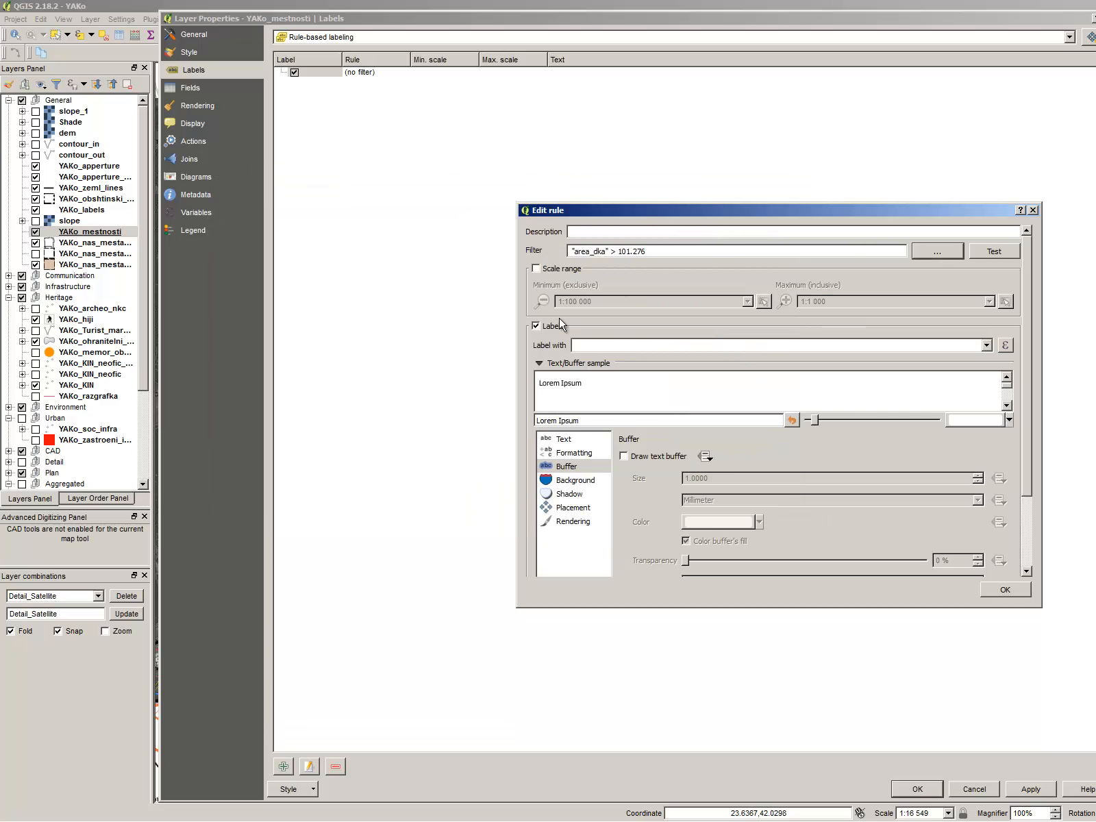
Step: Label the rule with the MES field and set its text font to Arial
left_click(615, 345)
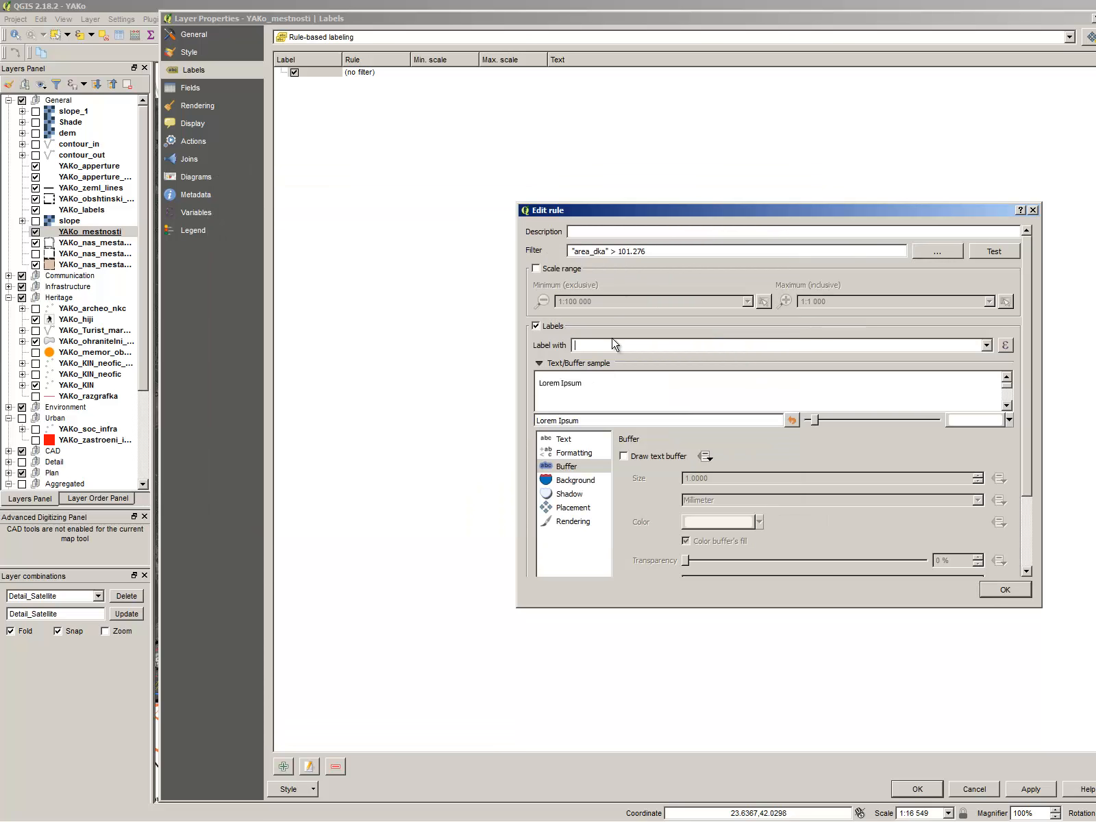
left_click(986, 345)
left_click(589, 357)
left_click(564, 439)
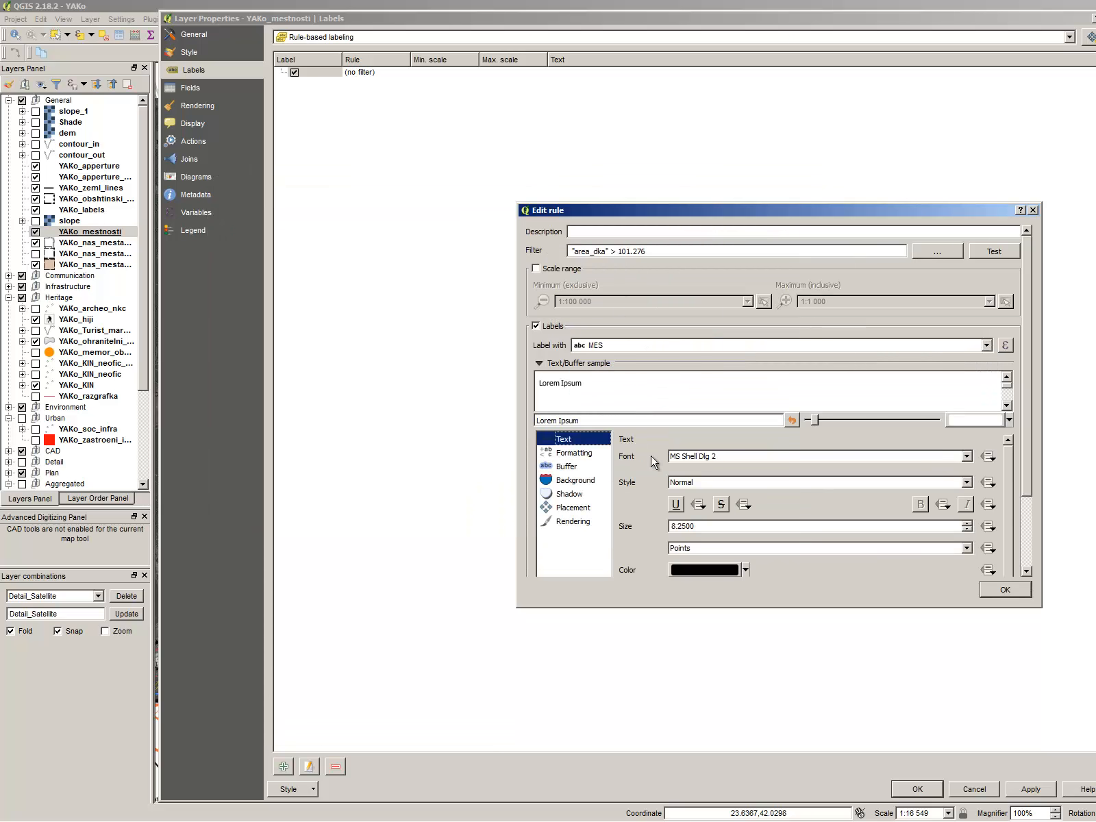
left_click(767, 458)
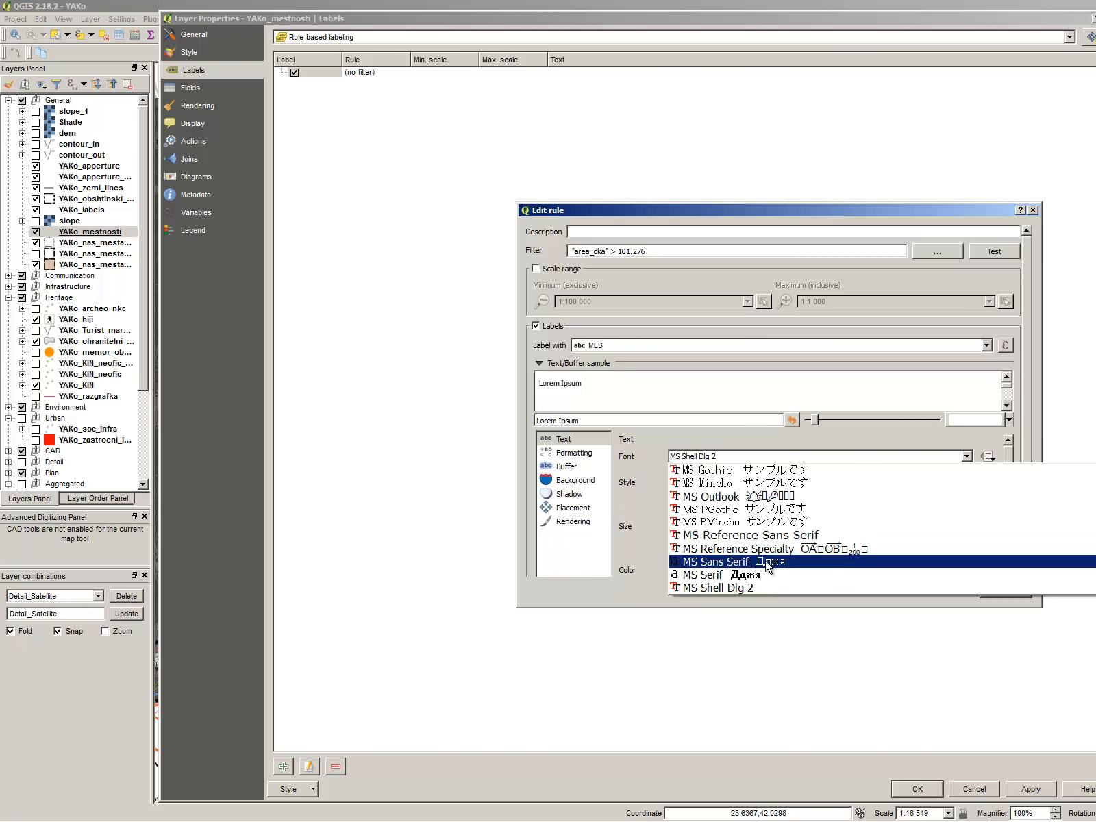
scroll(760, 546, "up", 15)
scroll(721, 541, "down", 1)
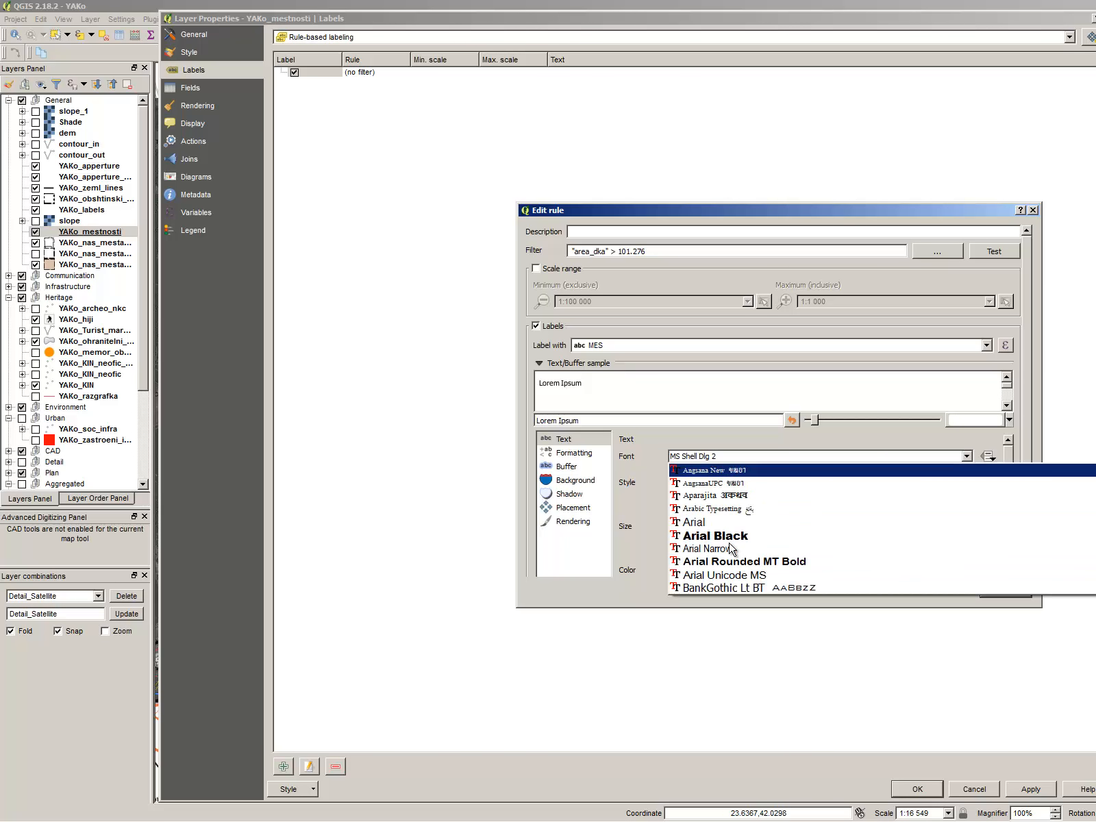
left_click(720, 522)
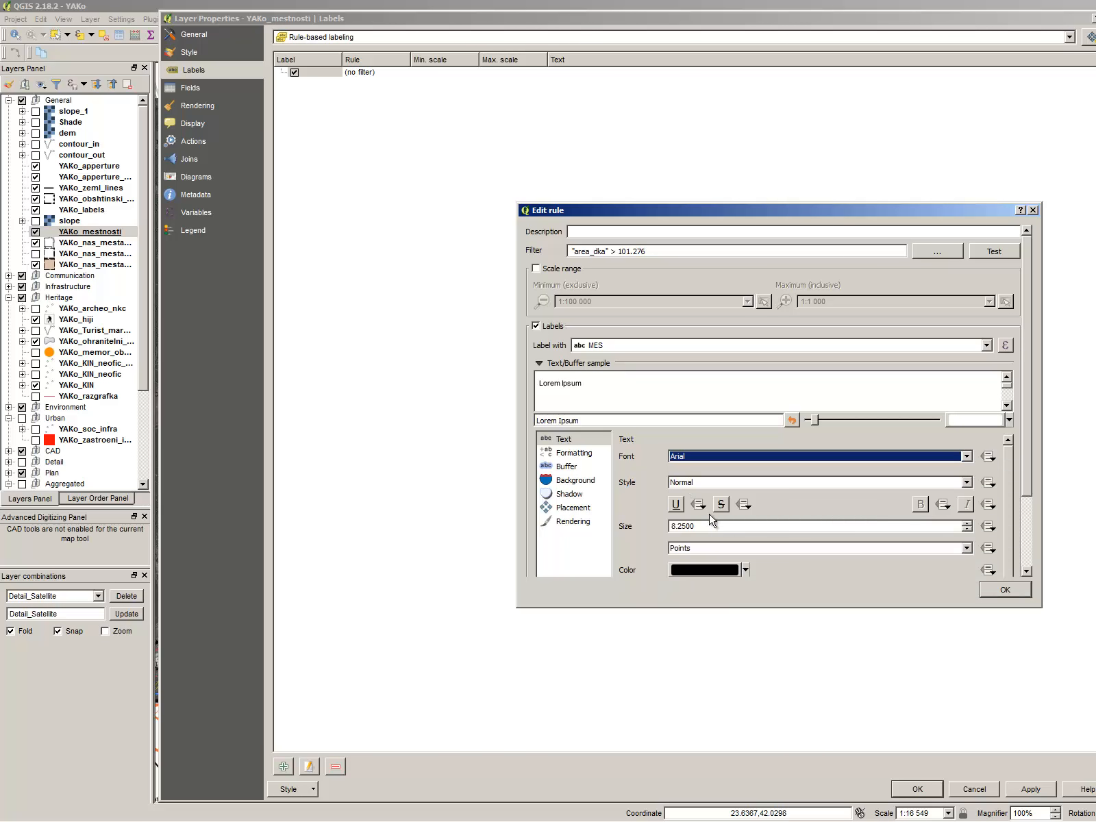
double_click(685, 526)
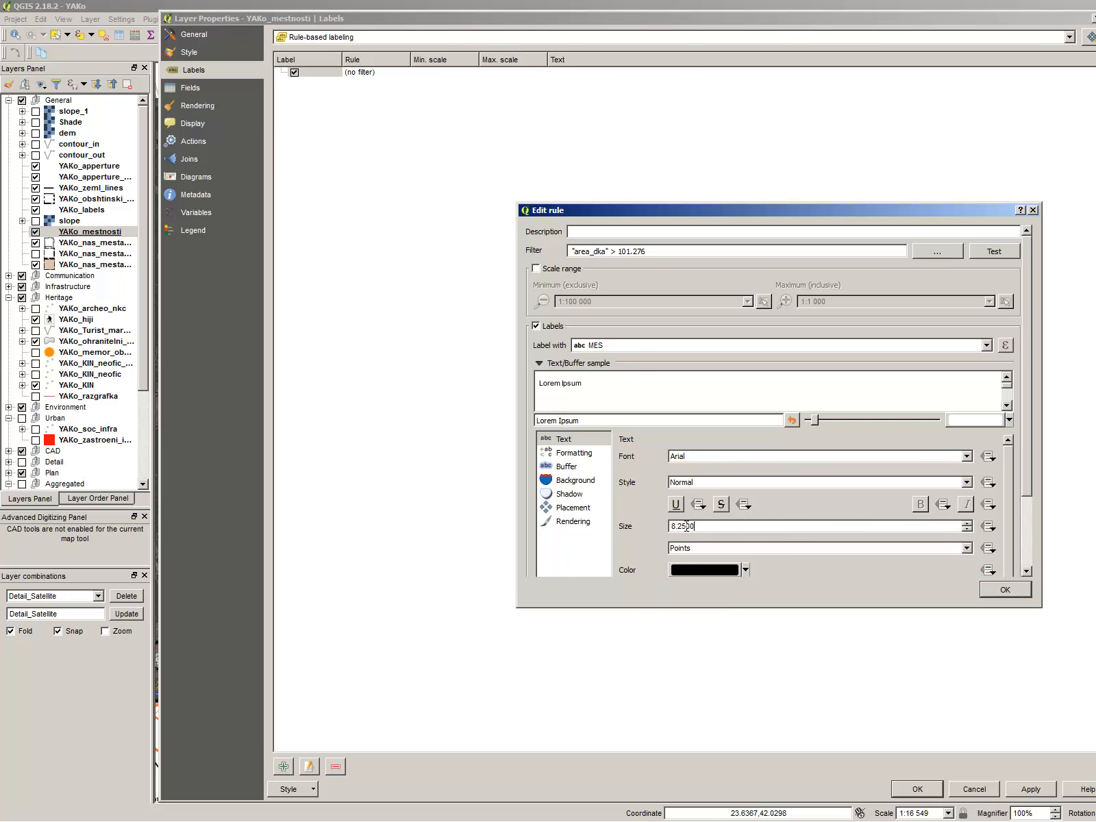
Step: Accept the label rule and apply the label settings to YAKo_mestnosti
left_click(585, 455)
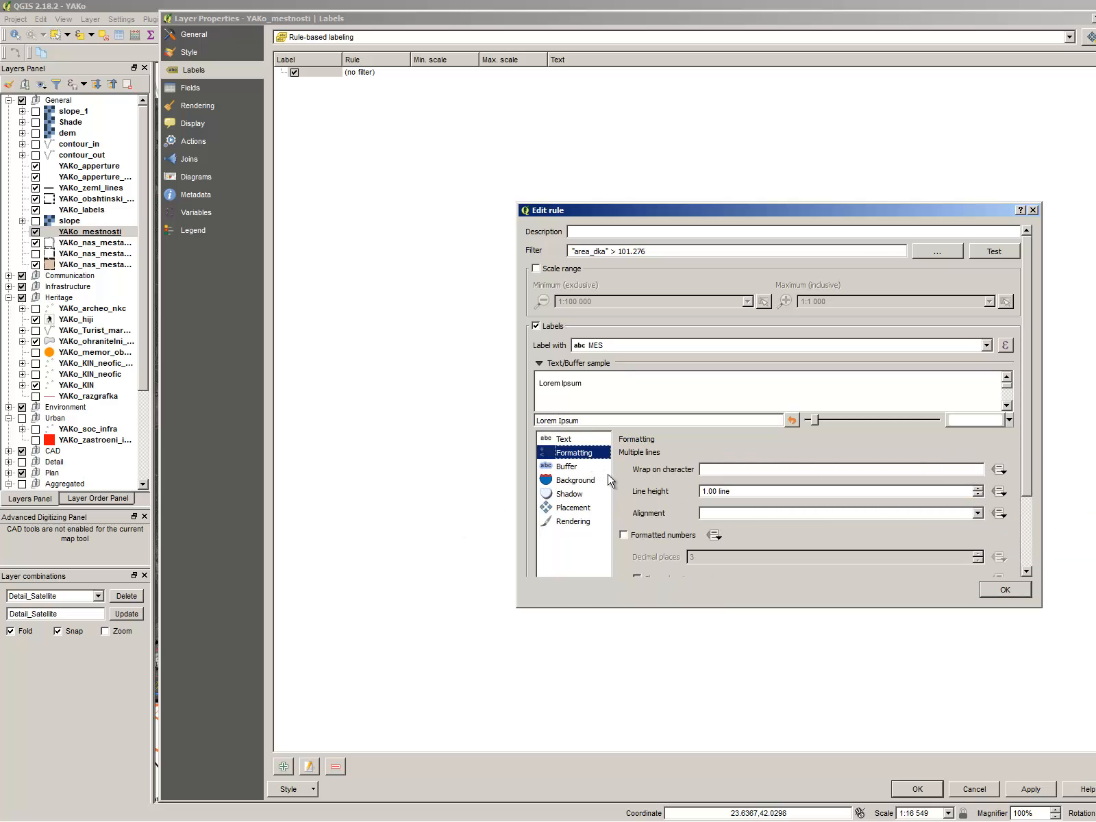
left_click(988, 589)
left_click(1022, 787)
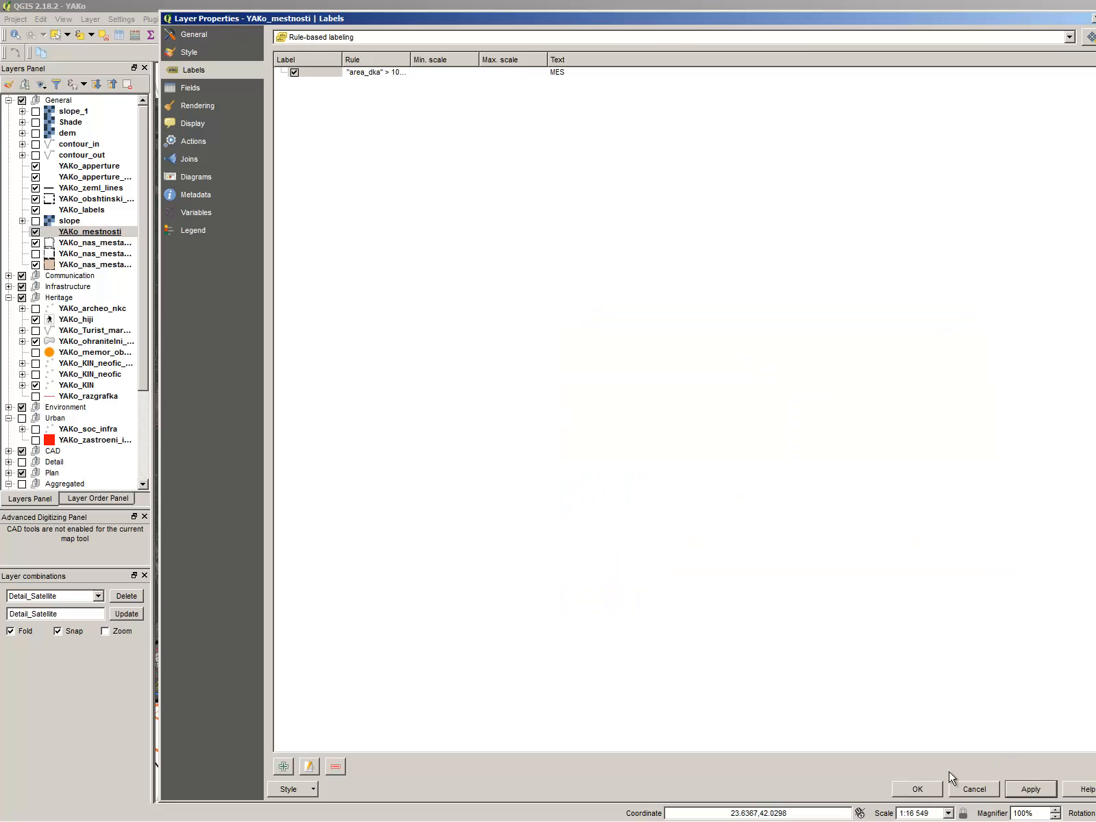
left_click(922, 788)
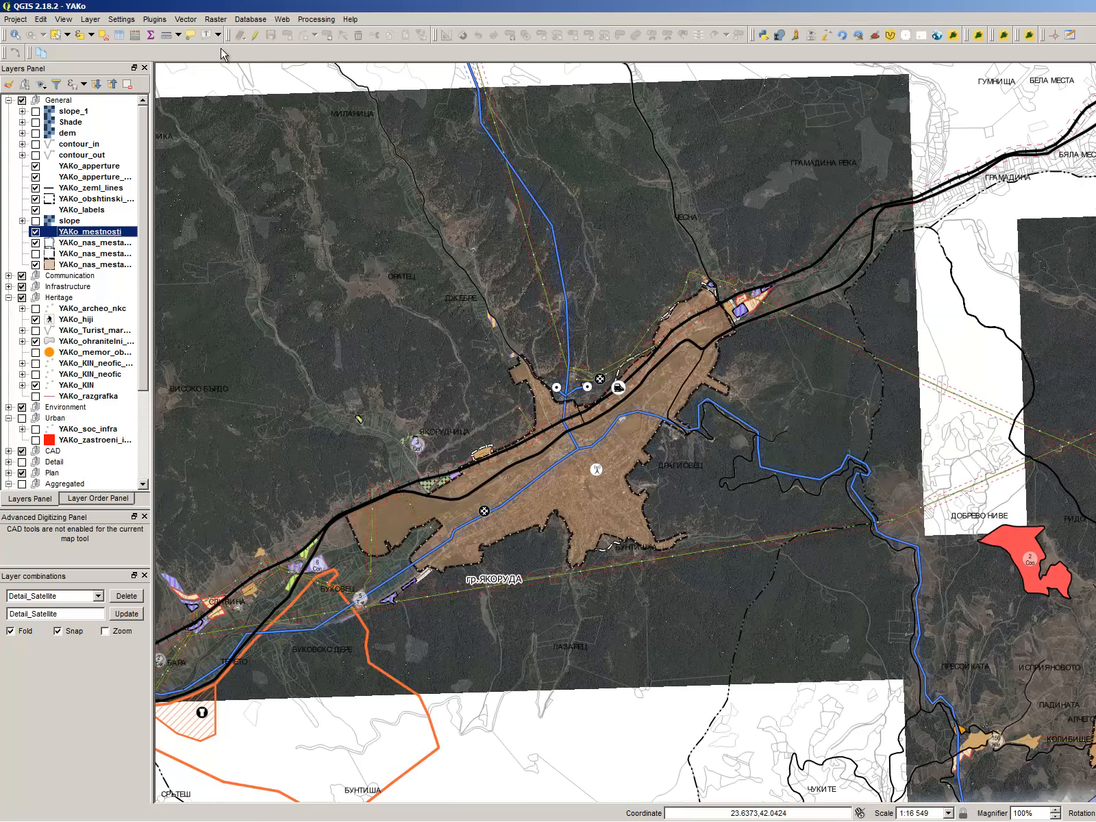
Step: Select the contour_out layer in the General group
left_click(88, 244)
left_click(80, 157)
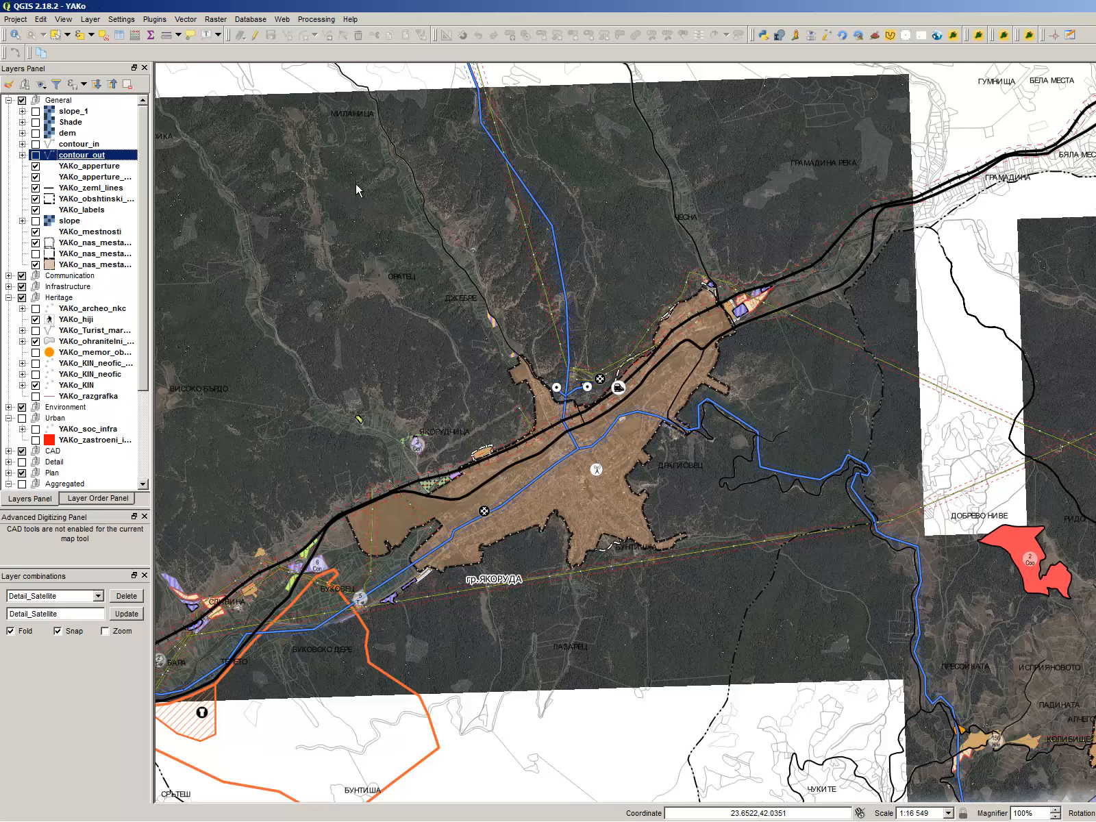
key("ctrl+shift+n")
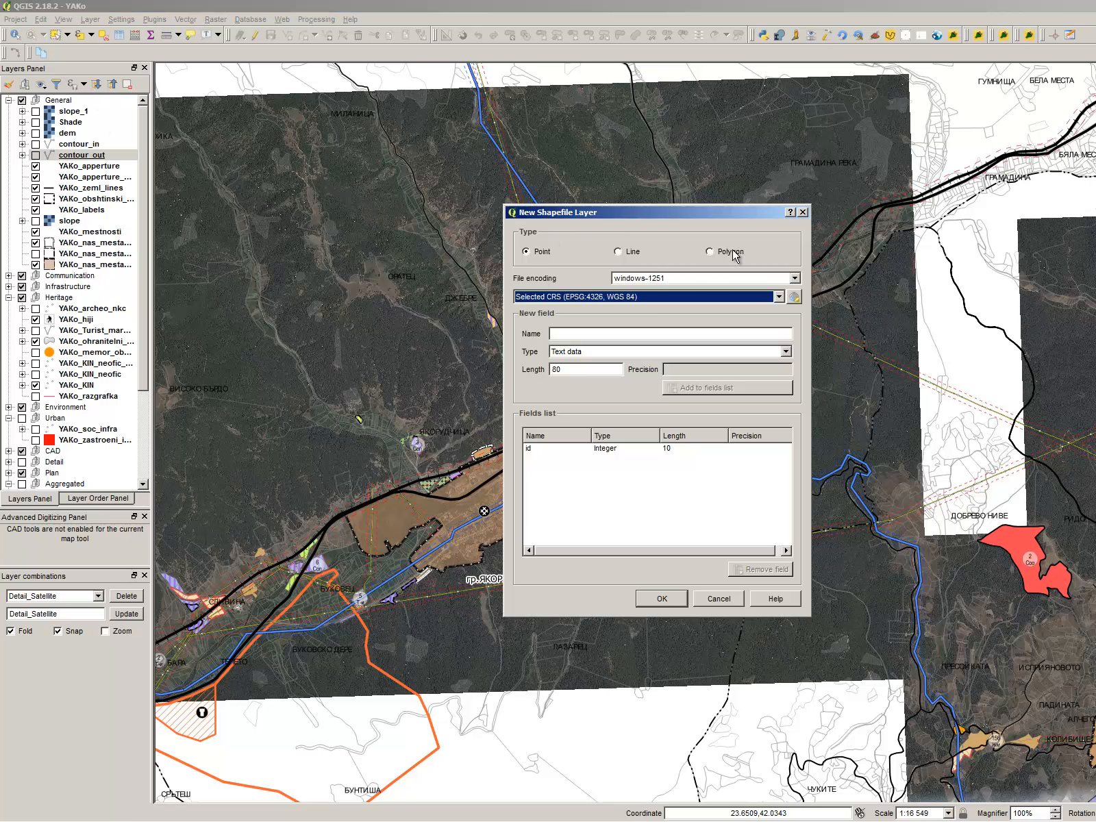
left_click(715, 297)
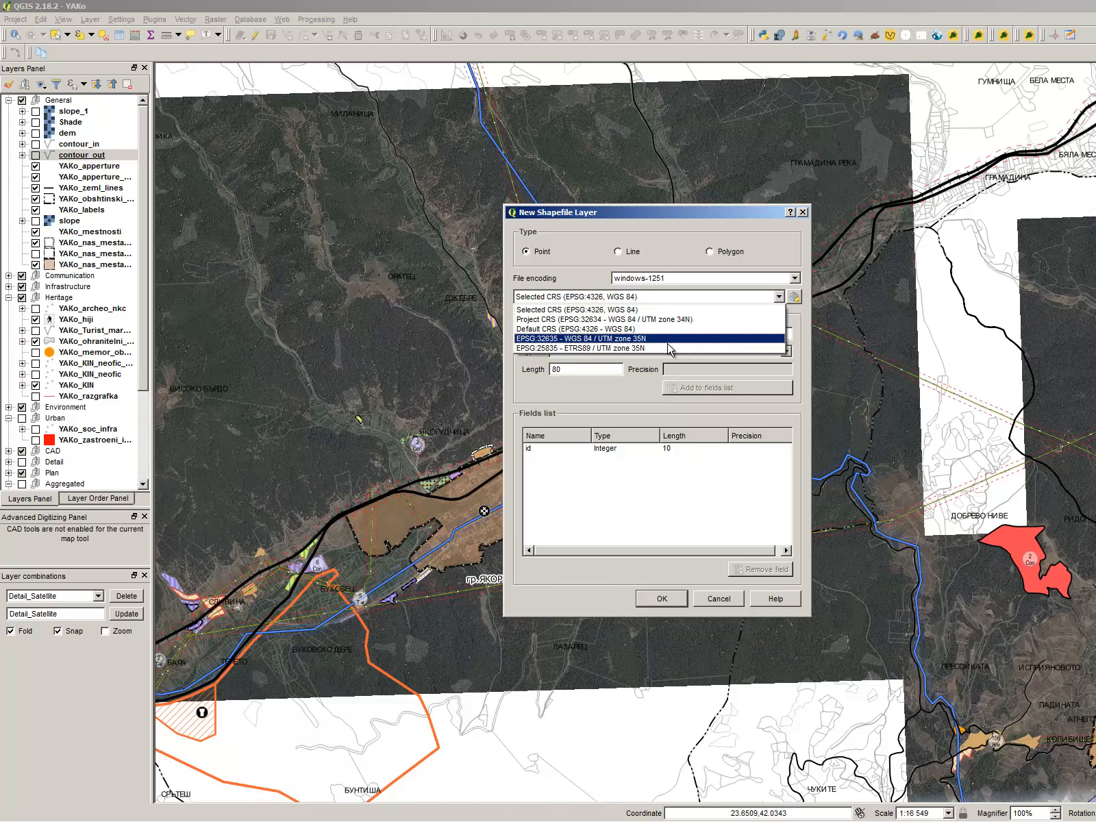
left_click(668, 319)
left_click(733, 252)
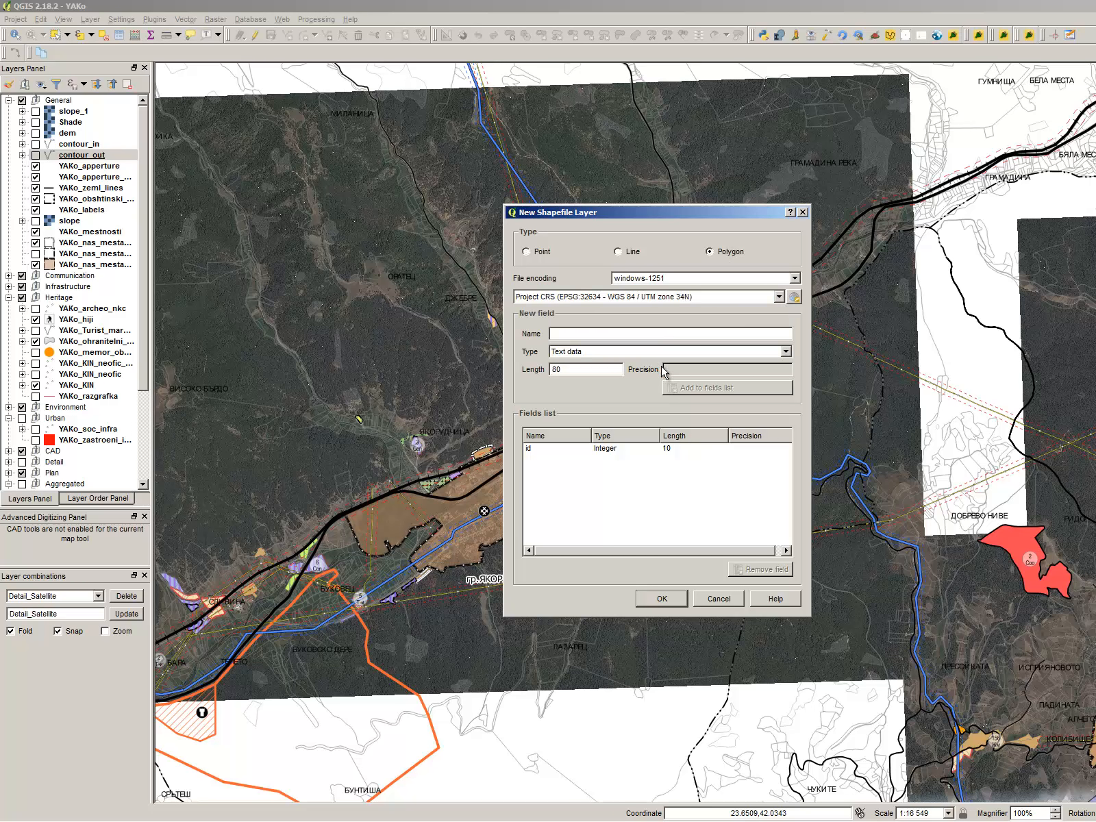
type("type")
left_click(702, 390)
left_click(591, 334)
type("type")
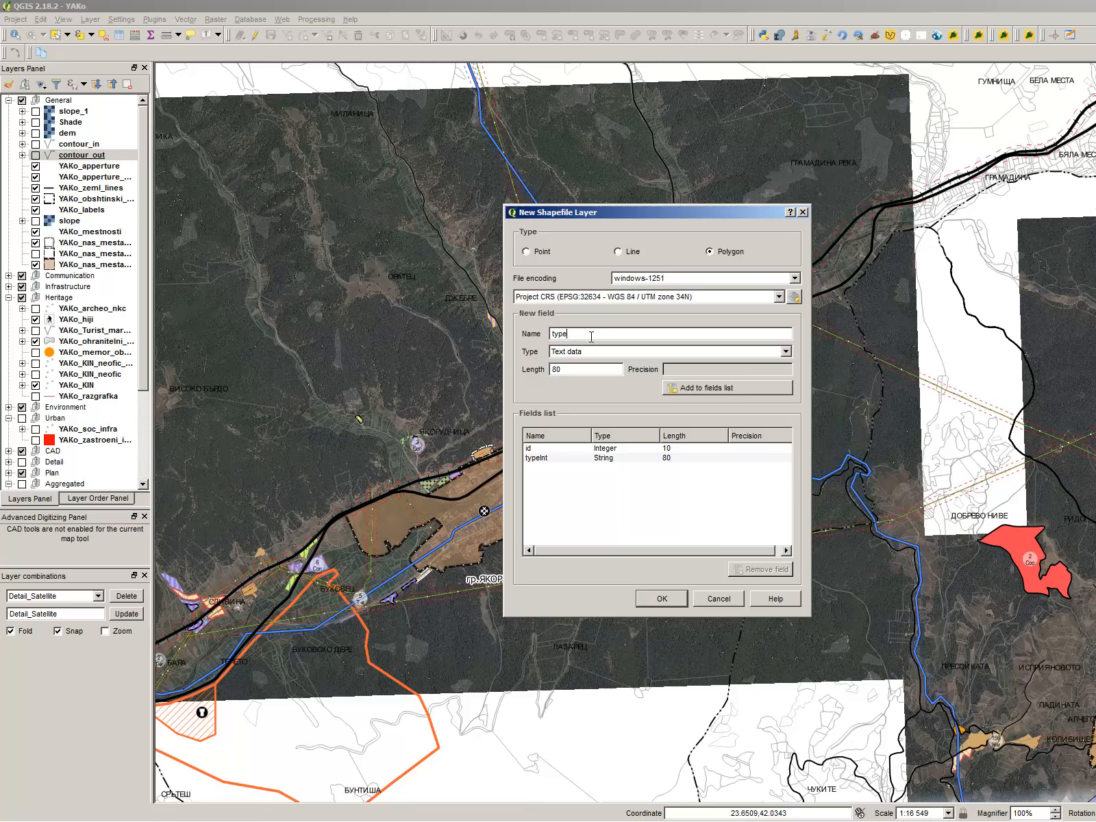
type("Int")
left_click(604, 459)
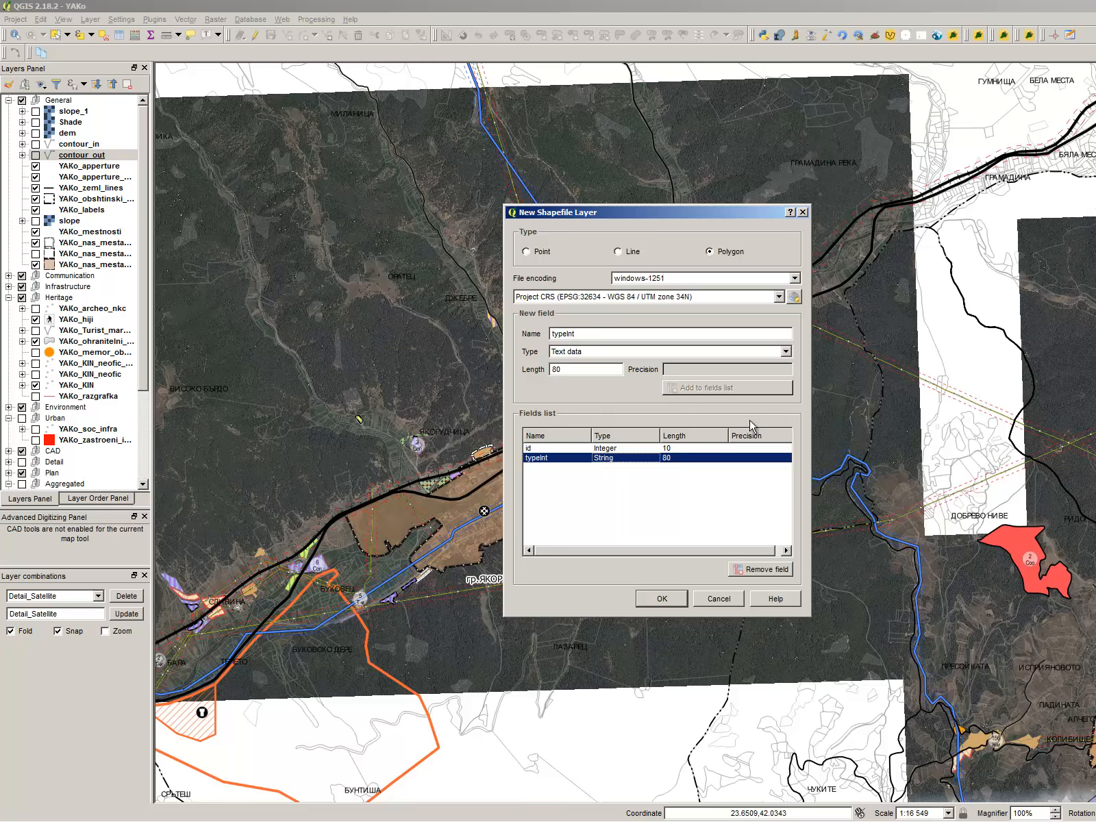
left_click(783, 569)
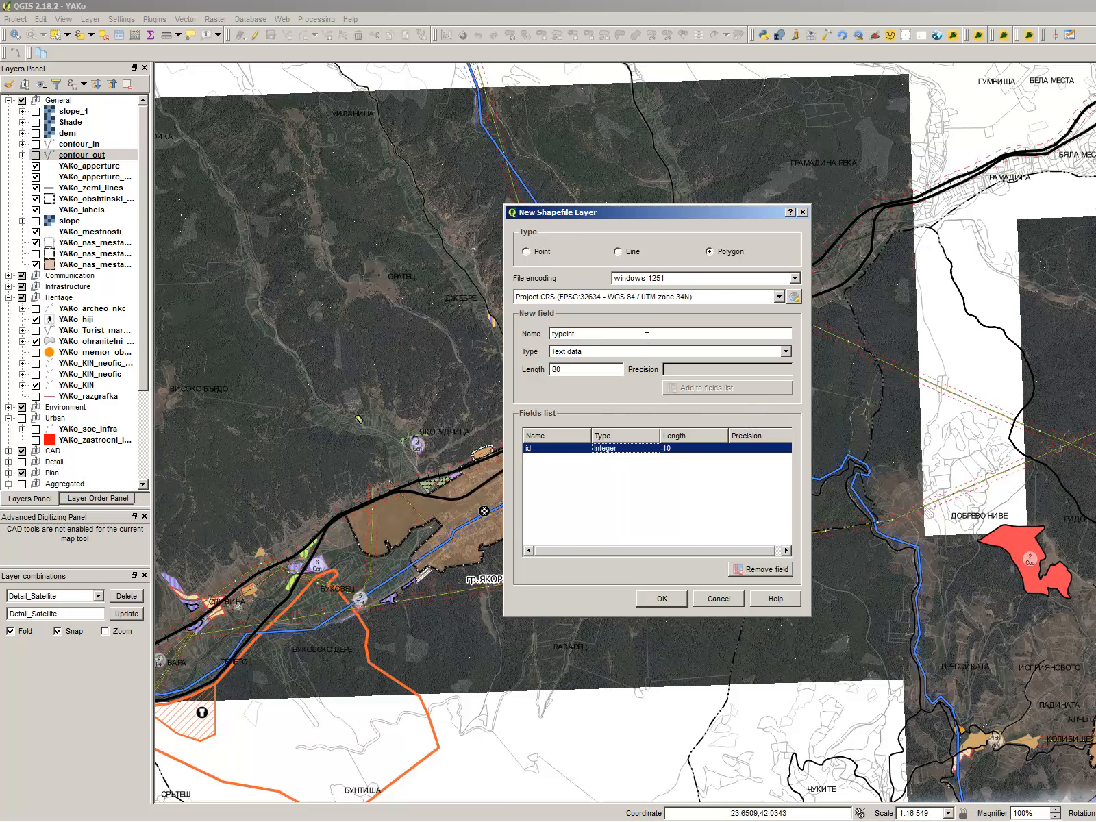
left_click(641, 448)
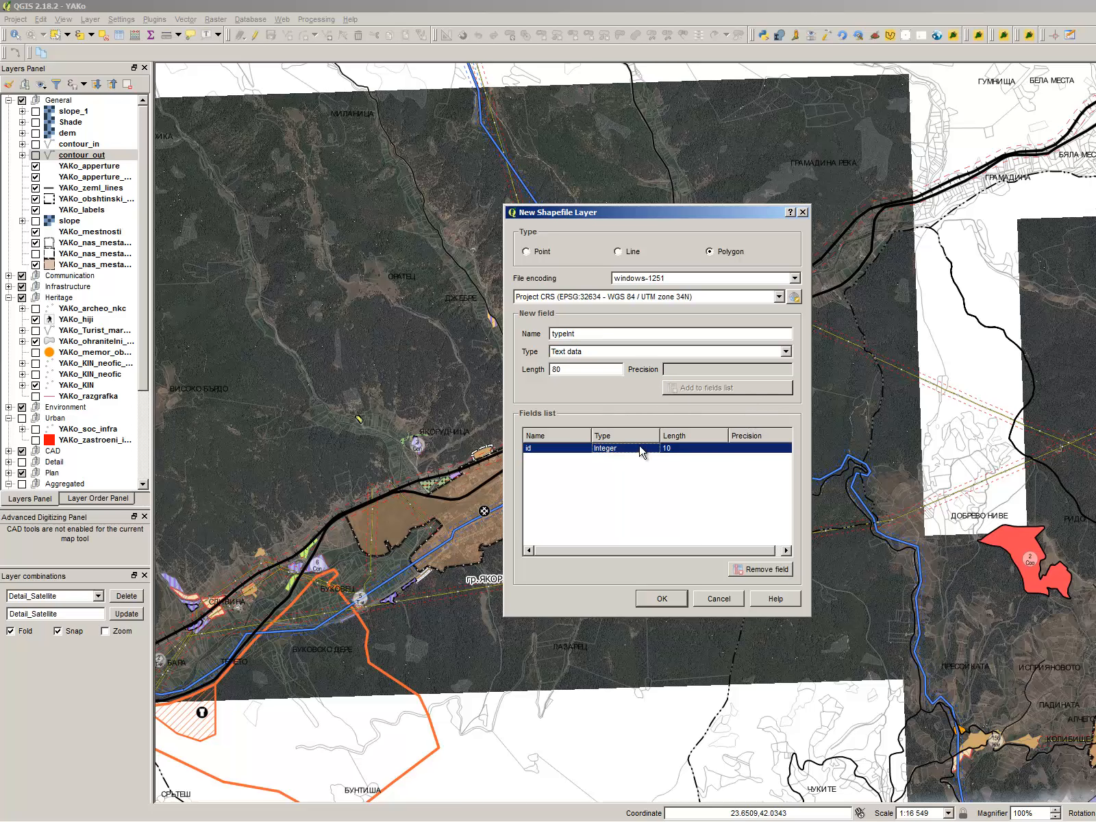
left_click(765, 570)
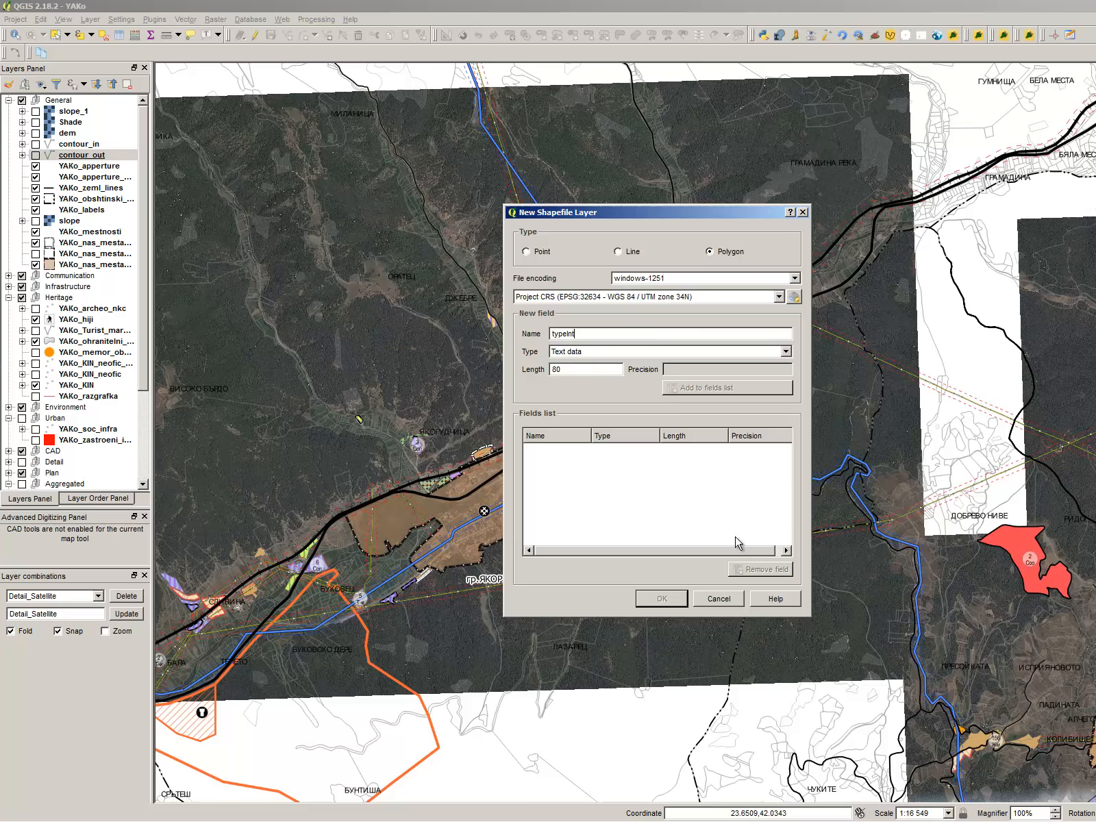
left_click(723, 600)
Step: Start a new polygon shapefile layer in EPSG:32635 - WGS 84 / UTM zone 35N and remove its default id field
key("ctrl+shift+n")
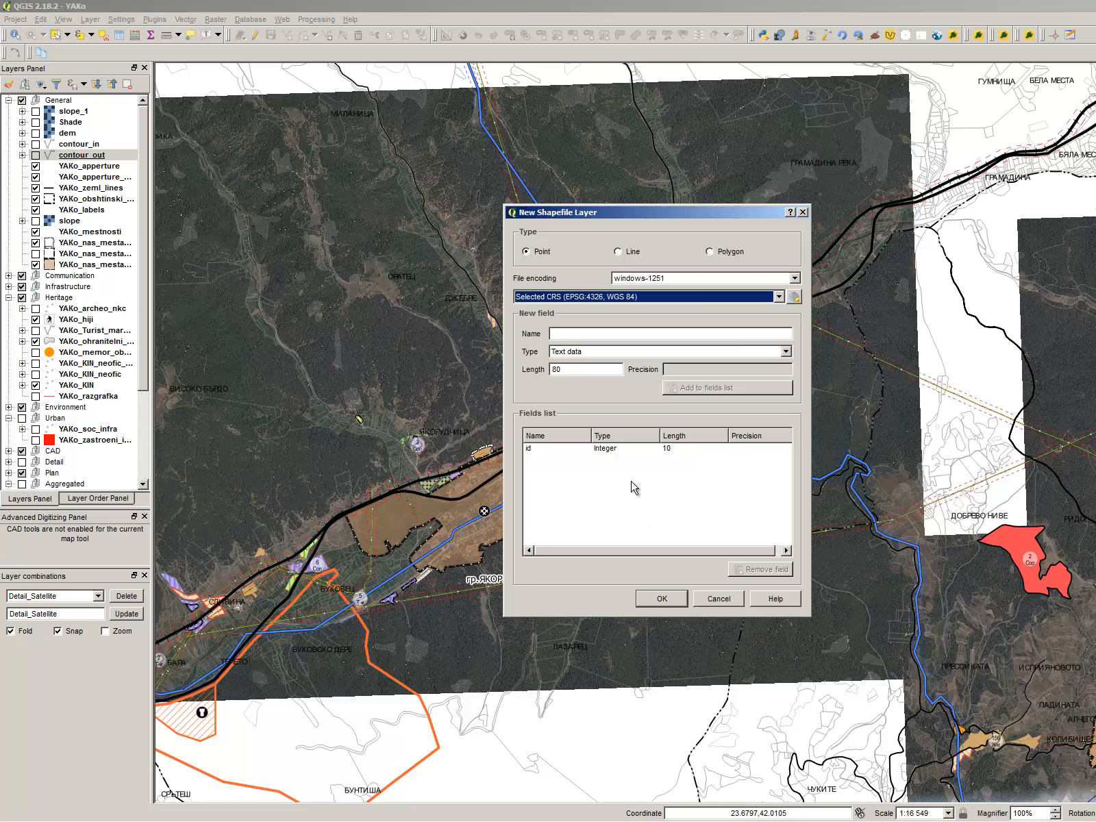
left_click(682, 296)
left_click(705, 340)
left_click(743, 255)
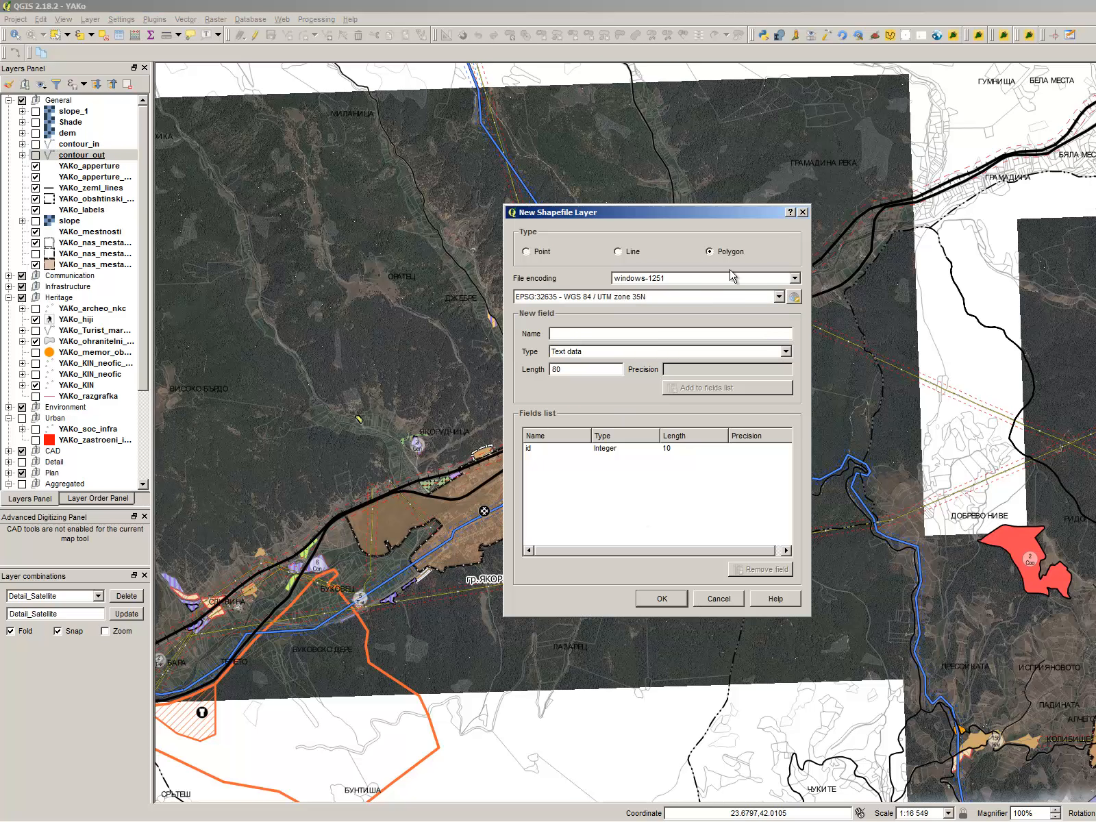
left_click(612, 449)
left_click(759, 570)
Step: Add a whole number field named typeInt with length 2 to the new layer
left_click(613, 334)
type("typeInt")
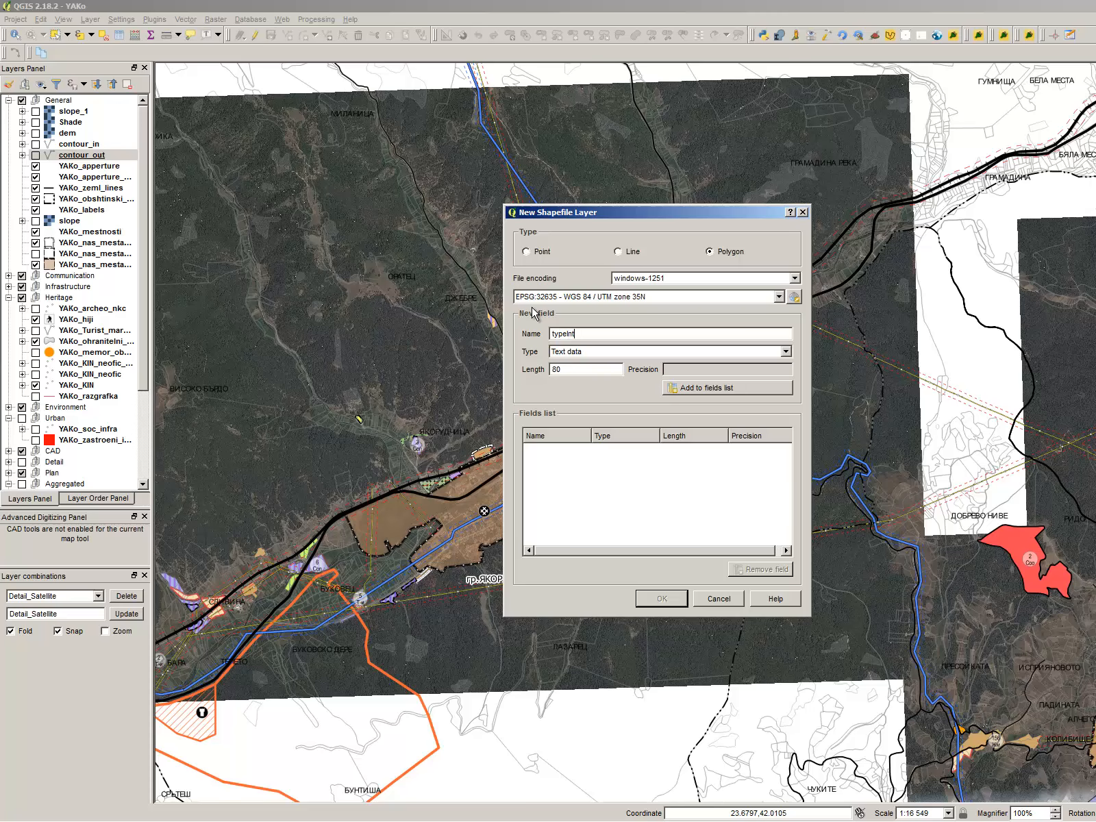
left_click(600, 352)
left_click(597, 374)
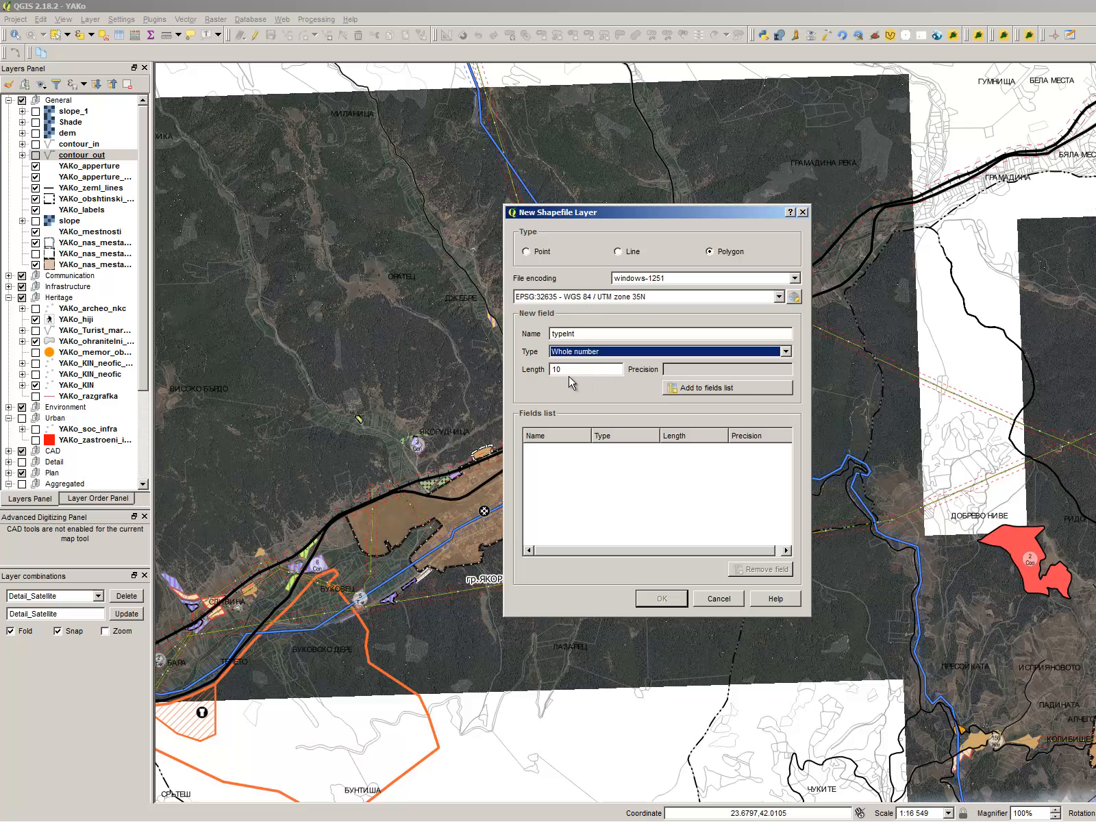
double_click(556, 370)
type("2")
left_click(752, 393)
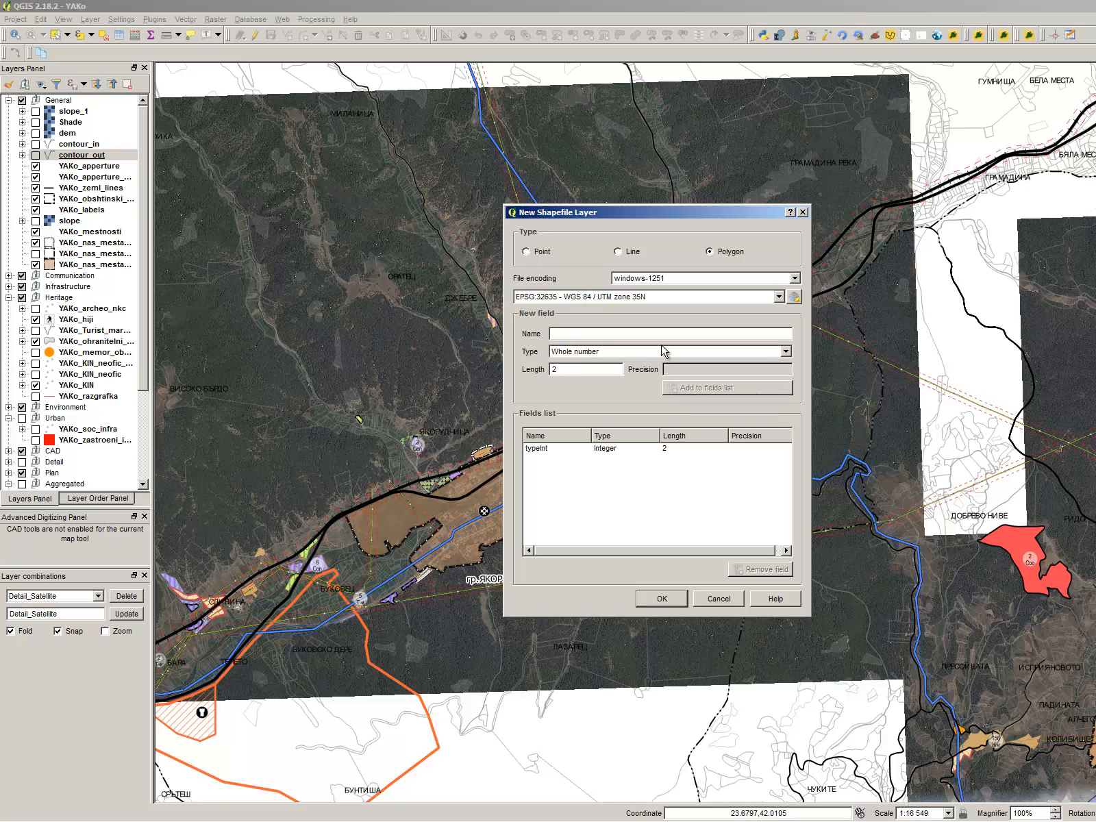
Step: Add a text data field named typeStr with length 80 to the new layer
type("typeStr")
left_click(606, 353)
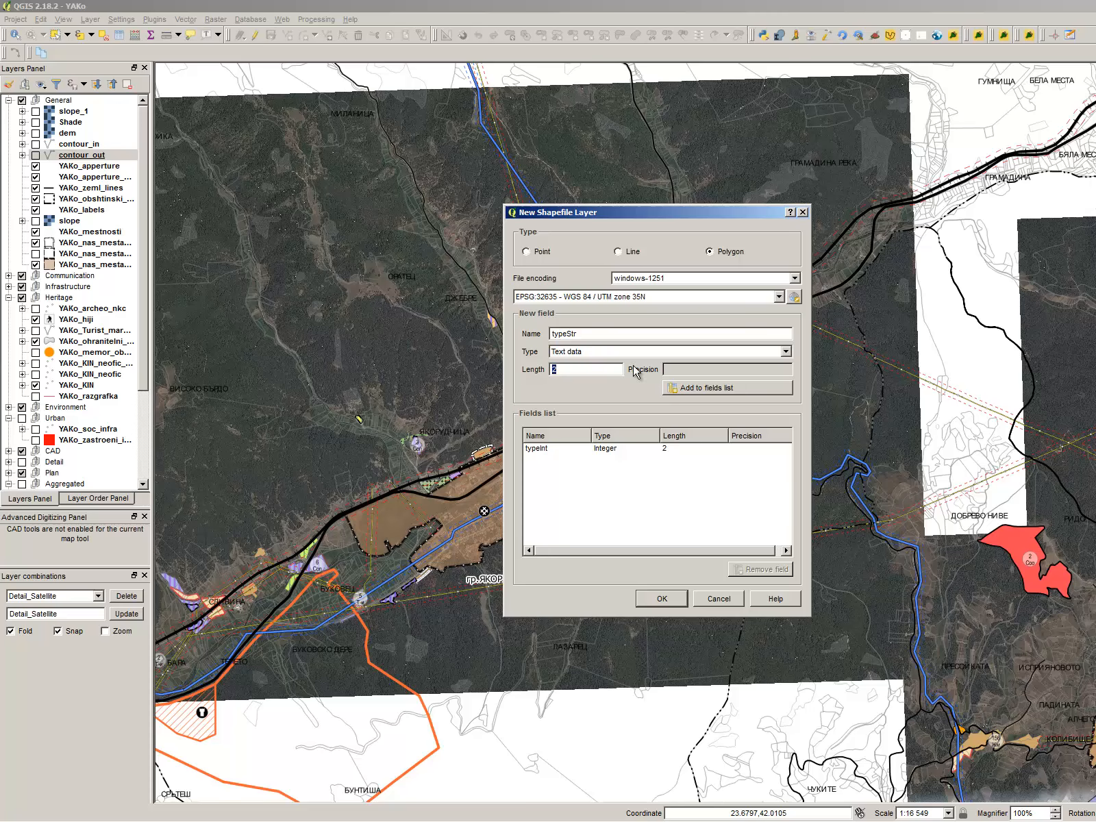
left_click(696, 392)
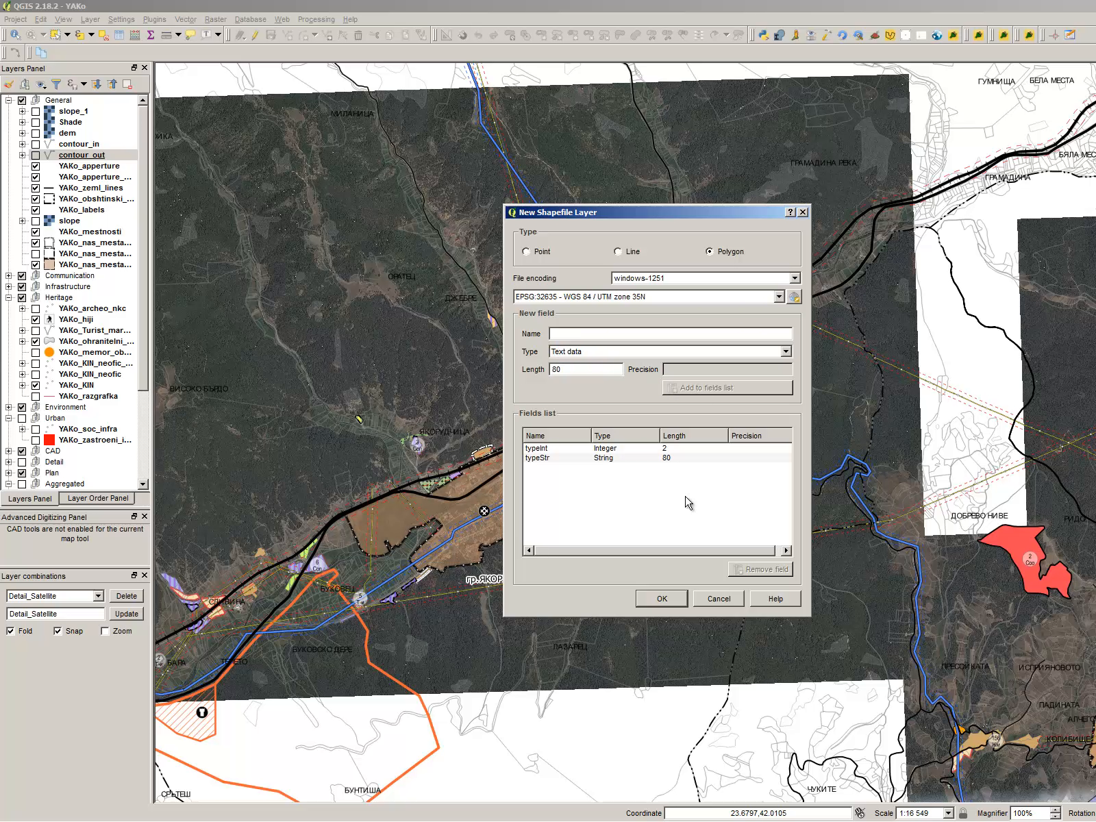
Step: Accept the new layer's fields and browse to the UDC > YAKo-OUPO > GIS folder for saving it
left_click(656, 604)
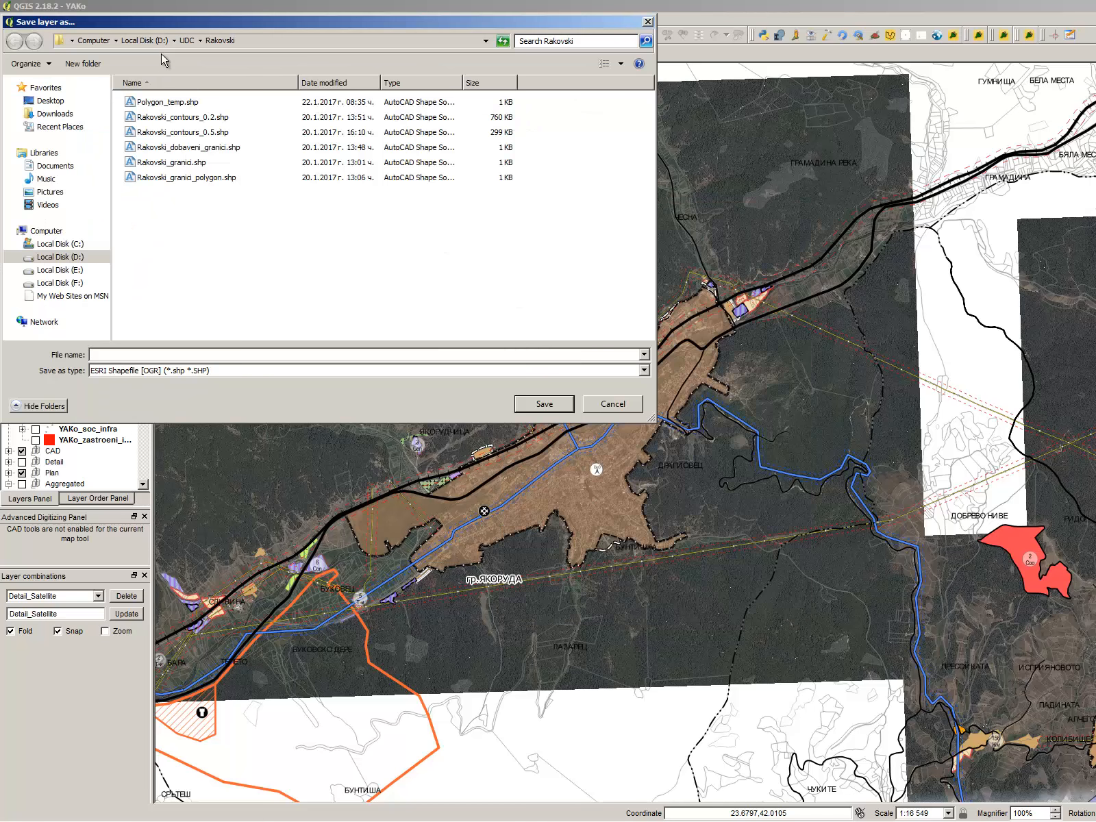
left_click(186, 40)
left_click(178, 165)
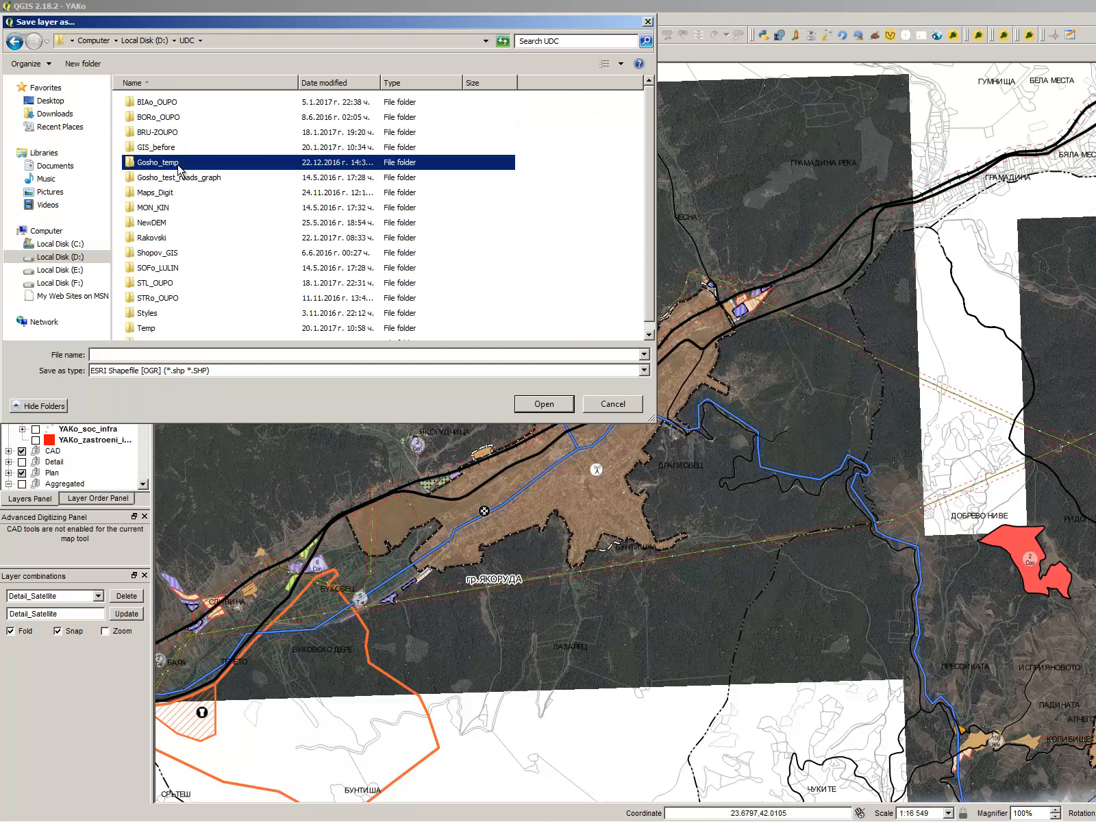
left_click(193, 282)
scroll(193, 282, "down", 1)
double_click(168, 332)
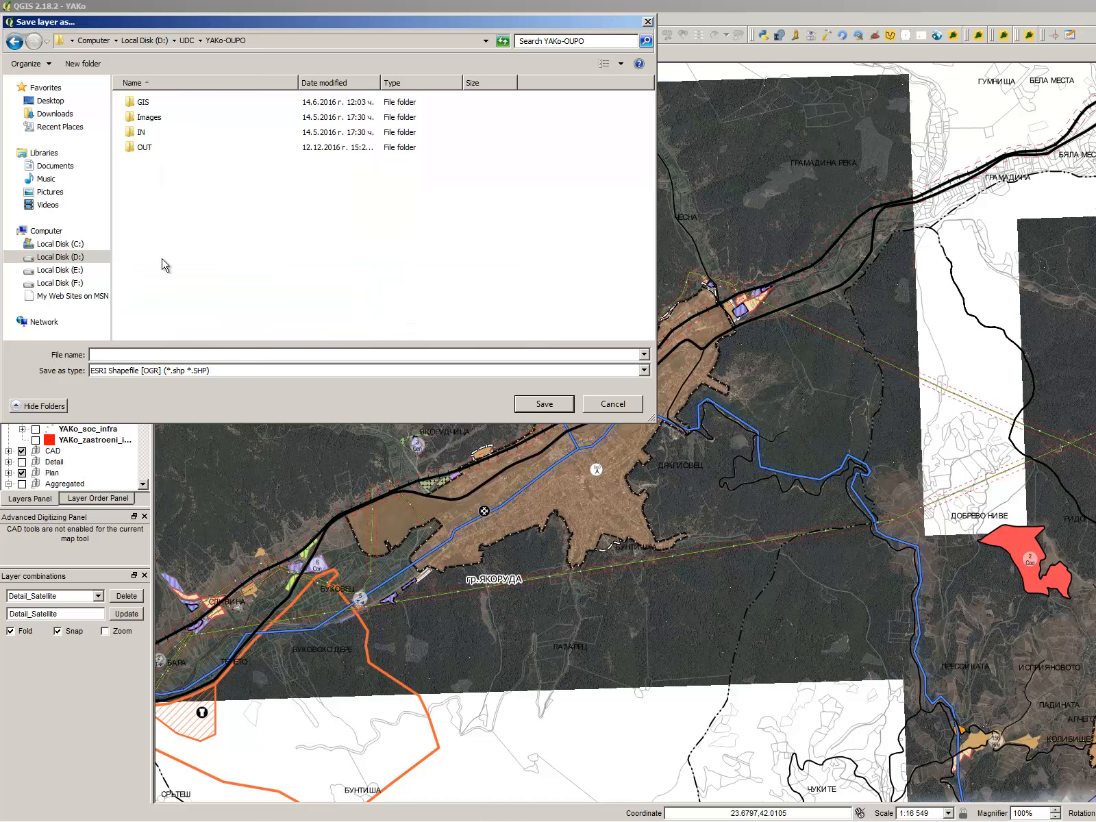
double_click(155, 117)
key("BackSpace")
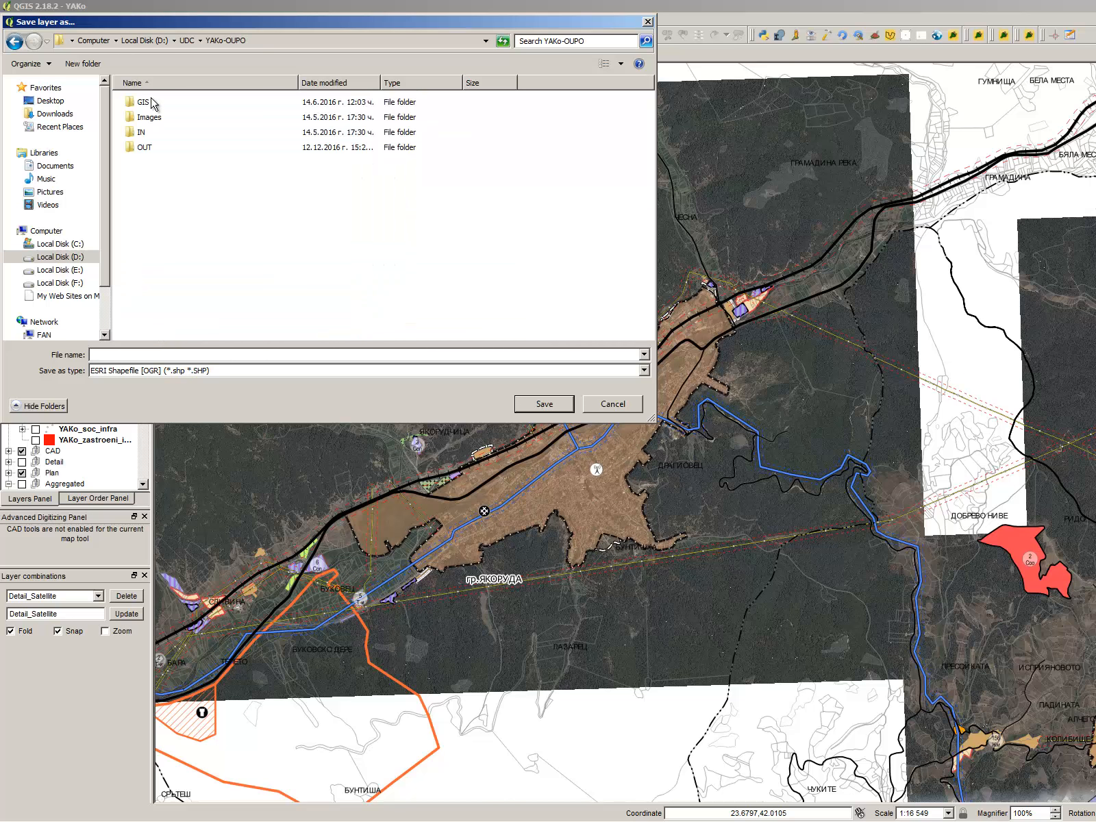
double_click(153, 102)
Step: Save the new shapefile in the GIS project's Detail folder as YAKo_details_polygon_obhvat
left_click(174, 189)
scroll(174, 199, "down", 2)
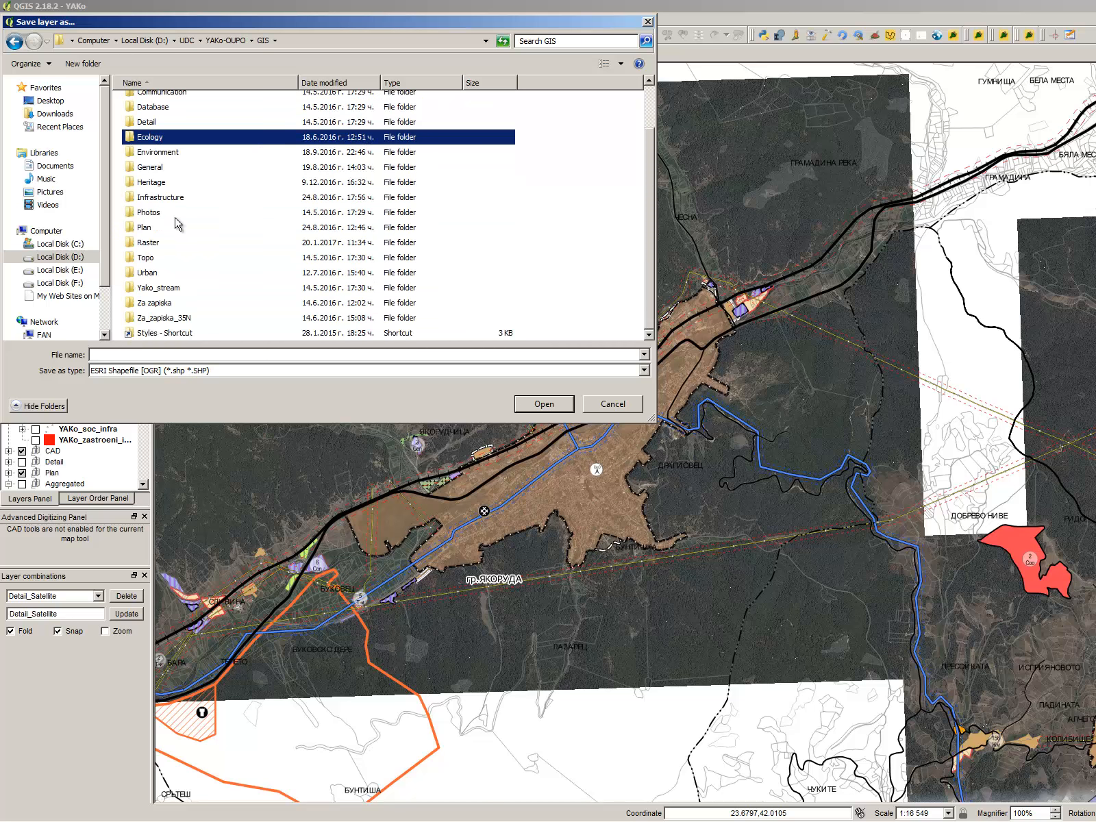
left_click(176, 217)
left_click(180, 258)
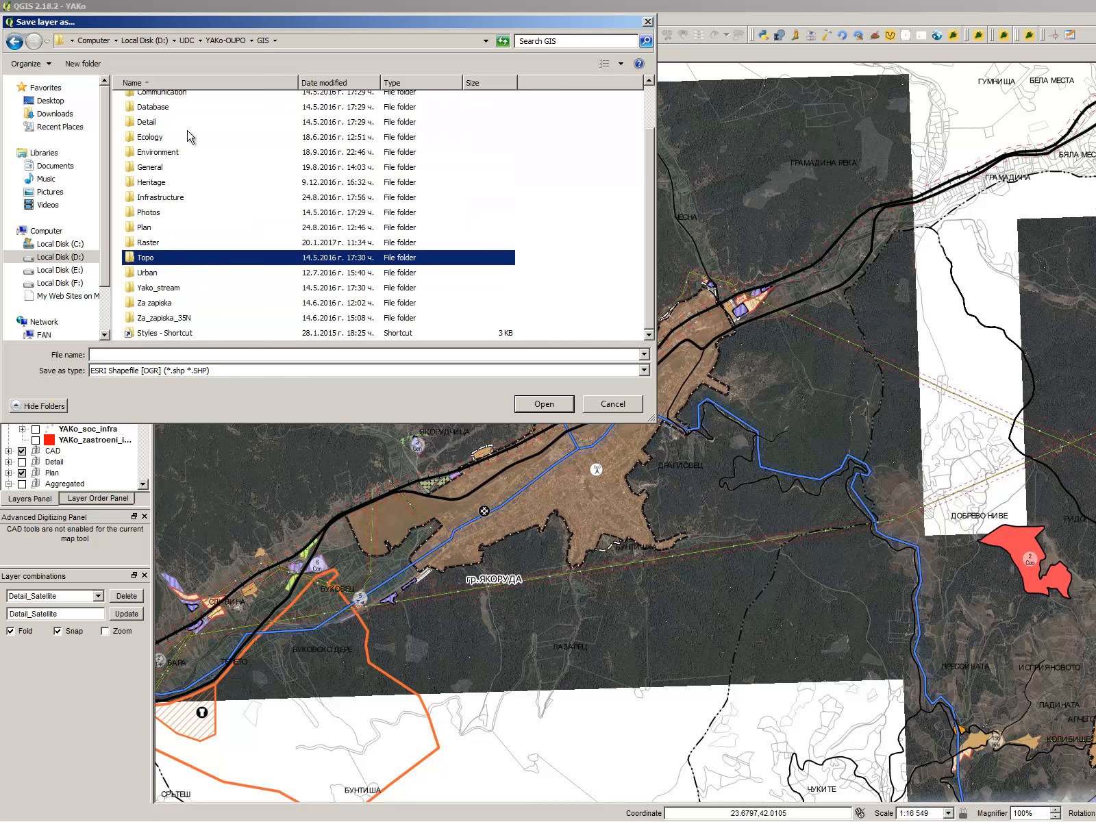
scroll(174, 276, "up", 1)
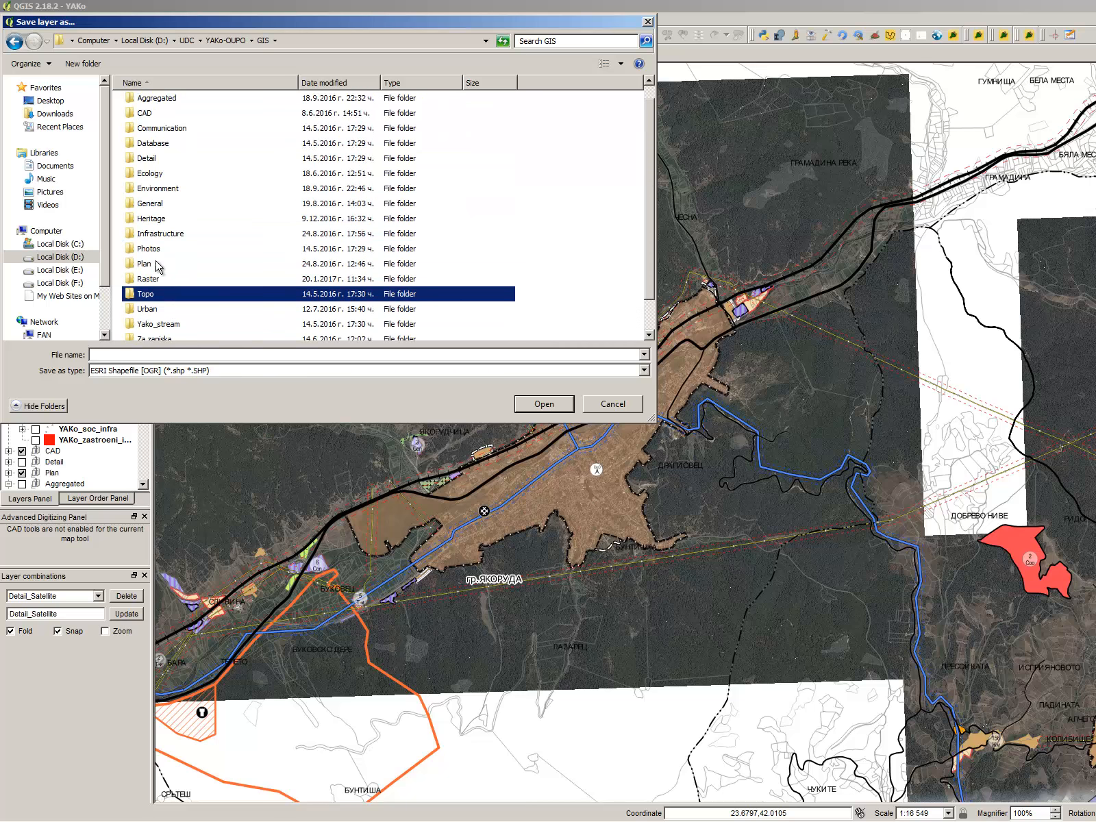
double_click(154, 158)
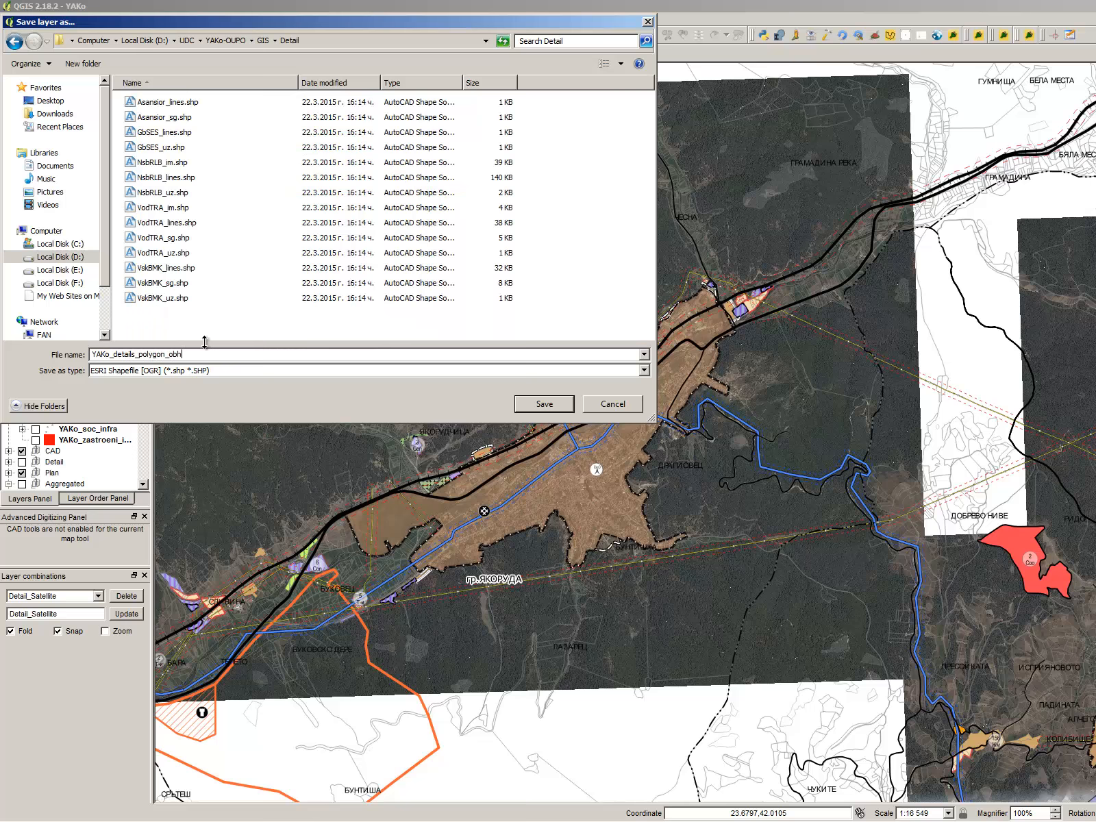
key("Return")
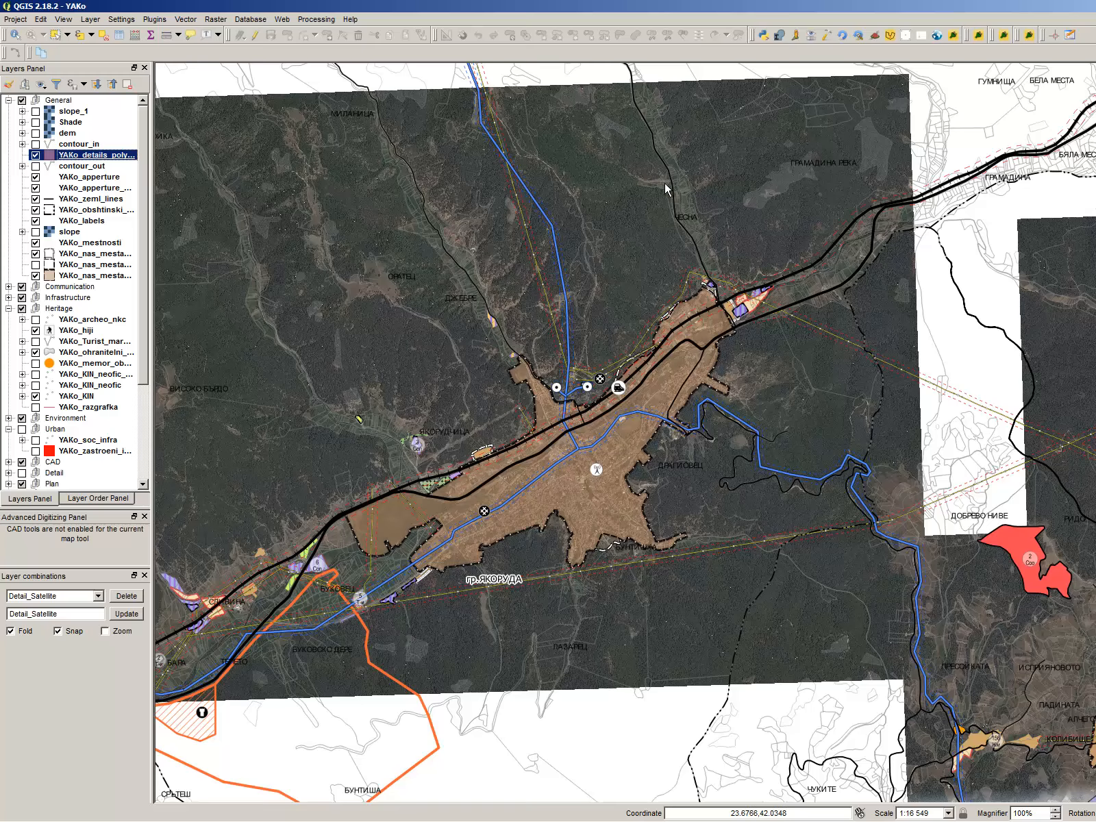
scroll(644, 181, "down", 1)
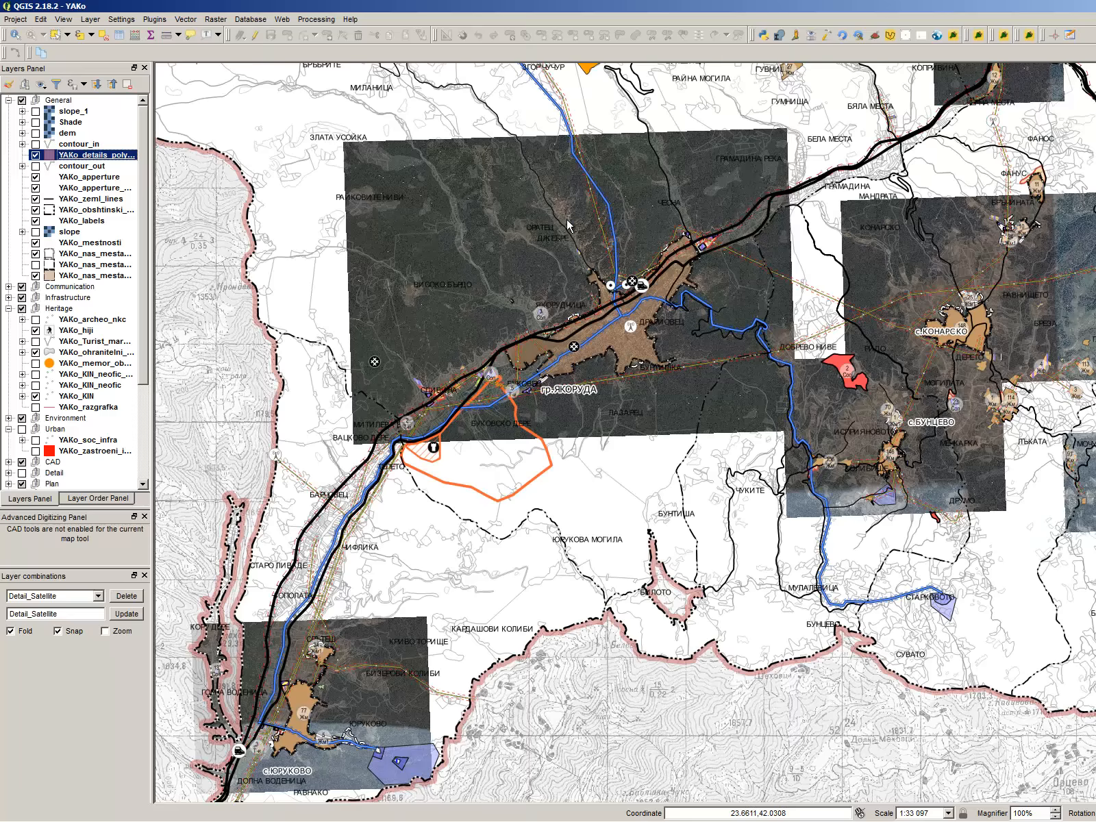
scroll(535, 228, "down", 1)
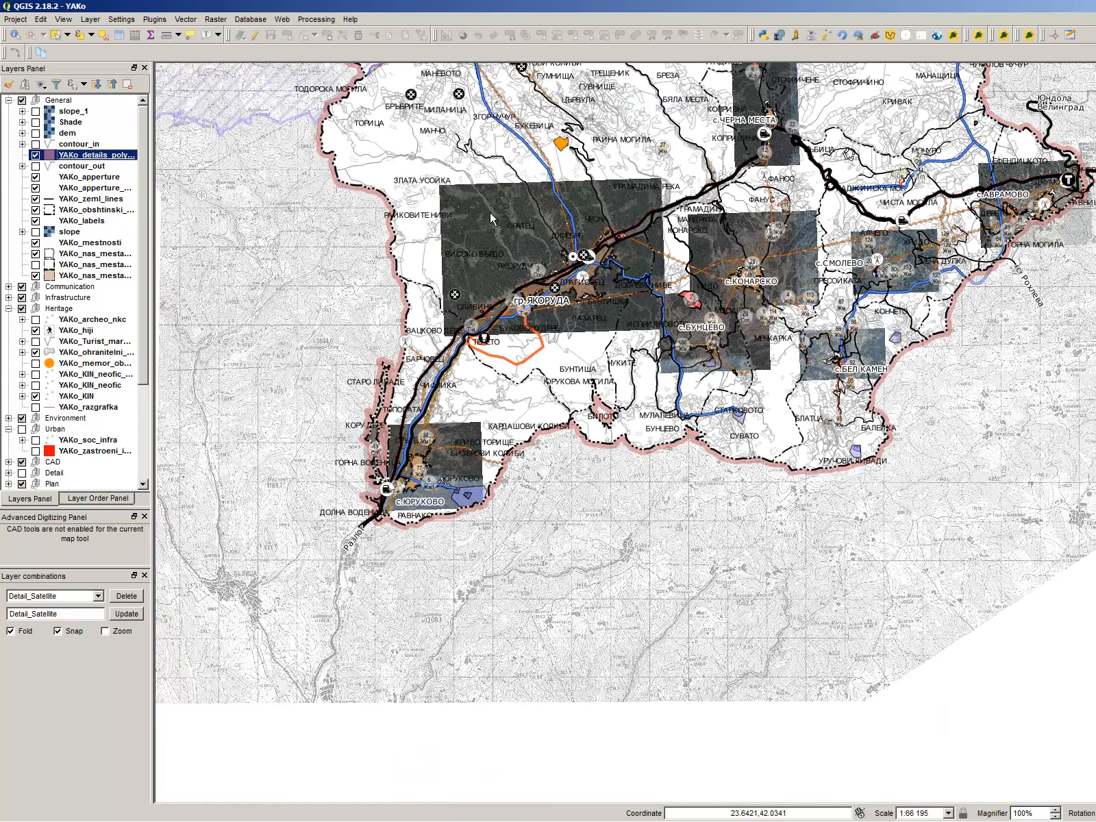
scroll(490, 213, "up", 1)
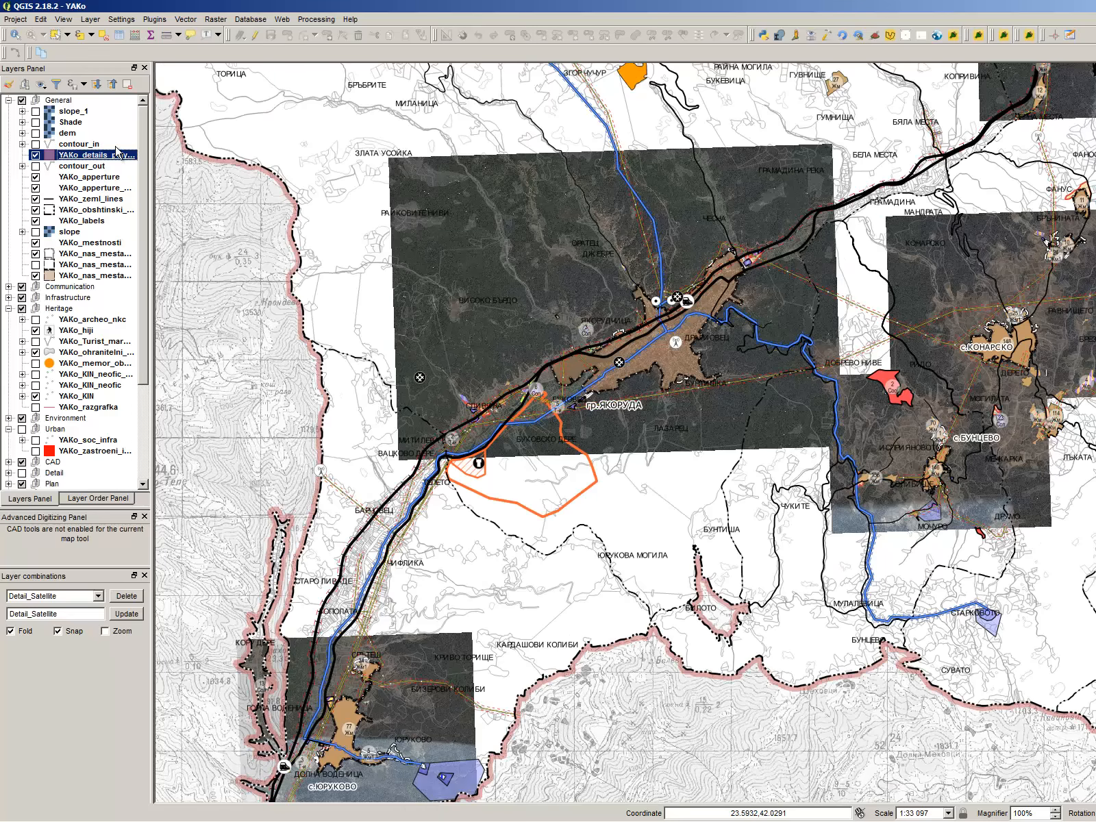
Step: Start saving a copy of the YAKo_details_polygon_obhvat layer in ESRI Shapefile format
right_click(120, 160)
left_click(205, 302)
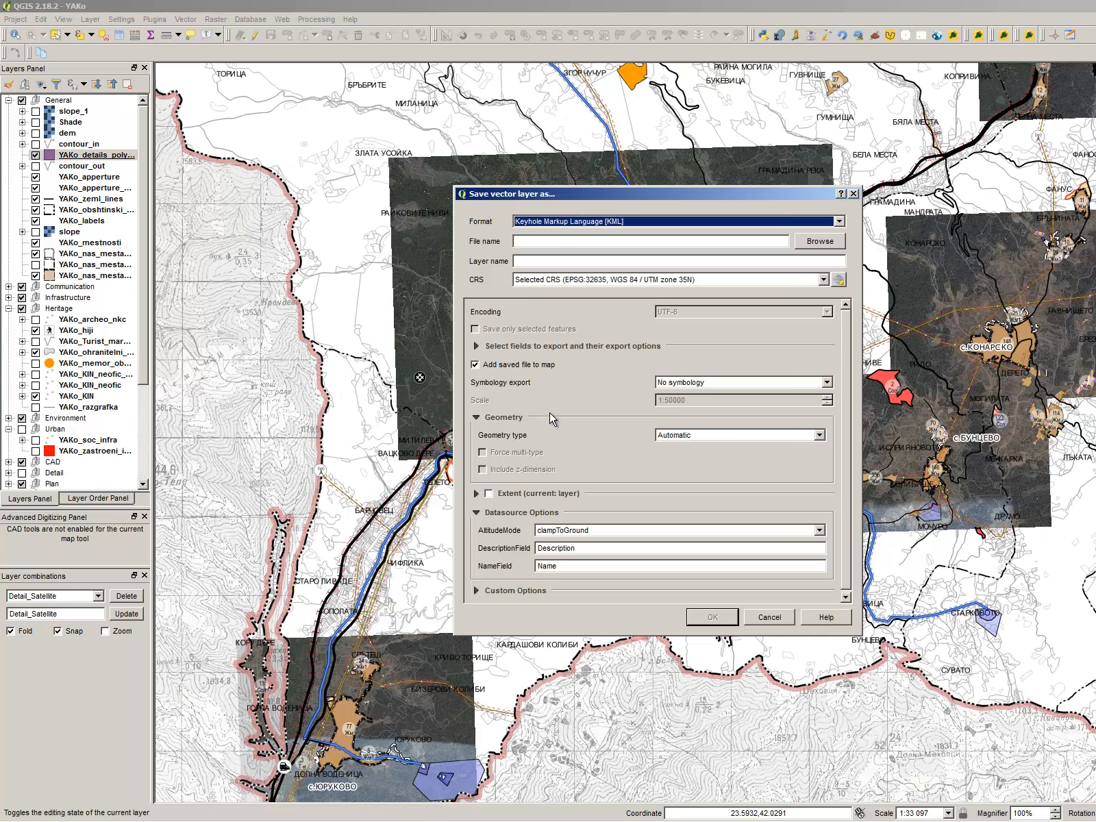
left_click(779, 222)
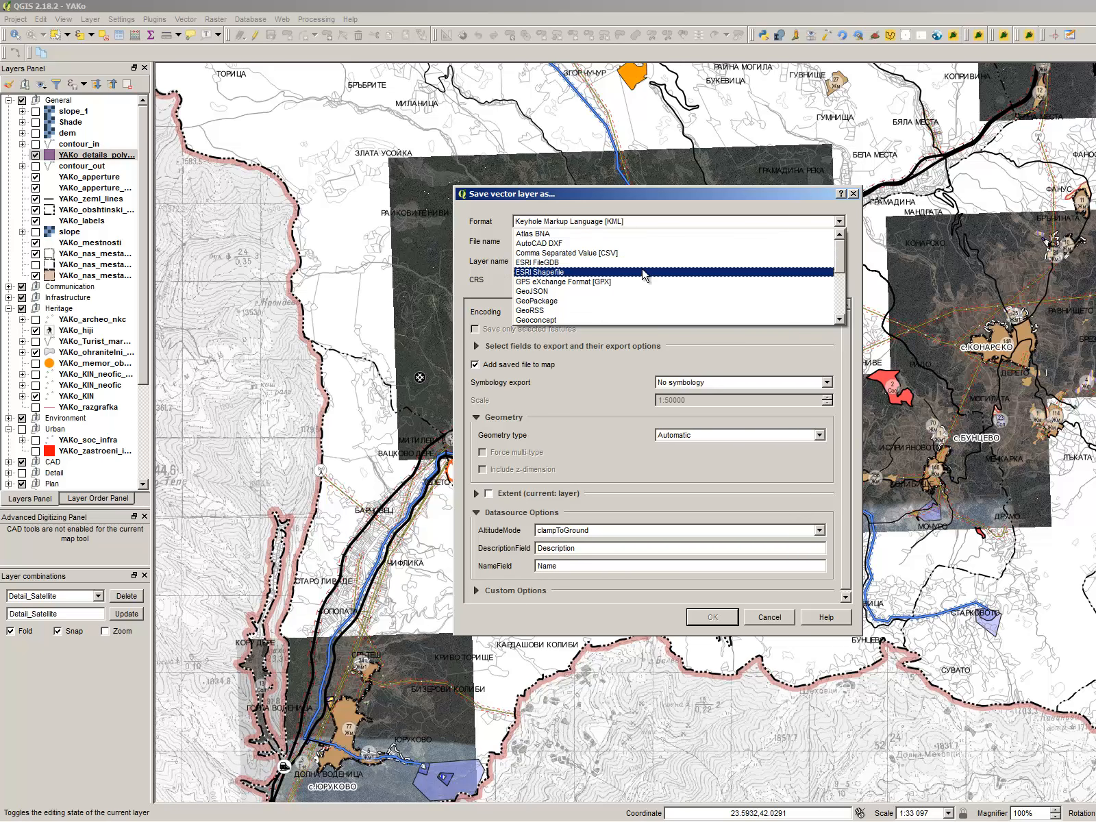
left_click(649, 272)
Step: Name the copy YAKo_details_H_obhvat.shp in the Detail folder, based on the existing polygon_obhvat file name
left_click(819, 241)
left_click(672, 501)
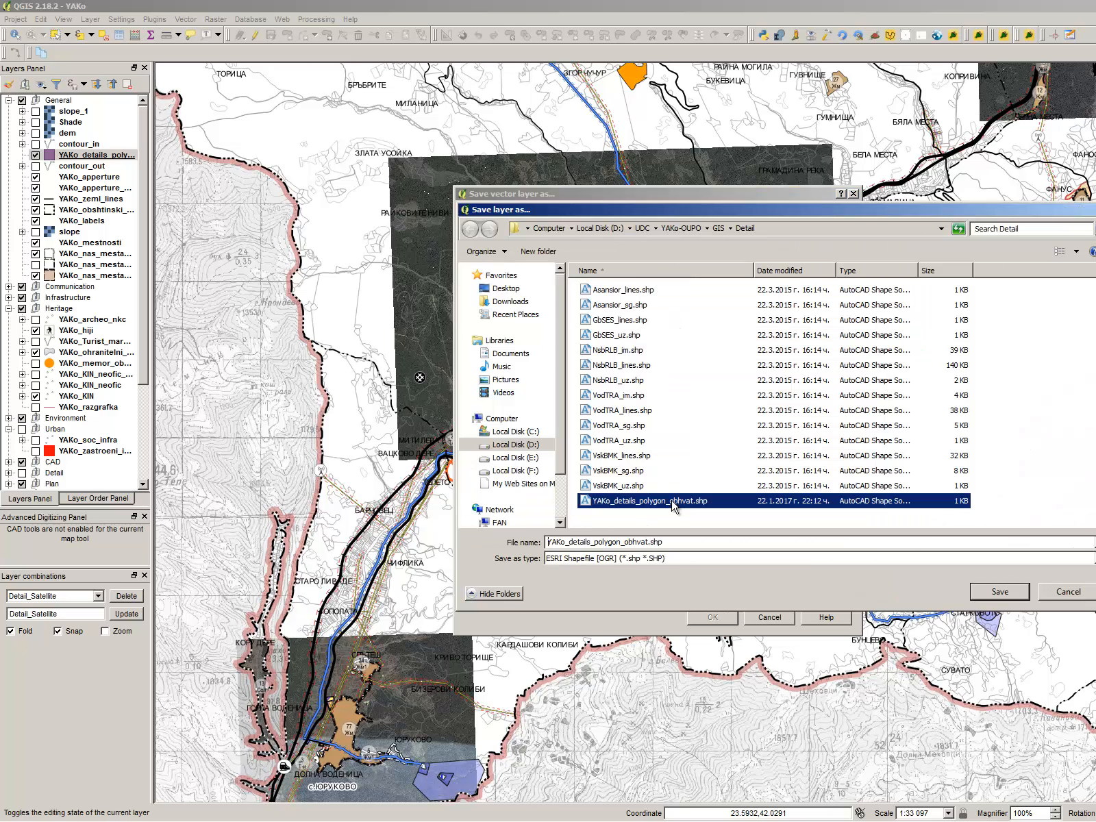
left_click(652, 541)
left_click(618, 542)
key("BackSpace")
key("BackSpace")
key("BackSpace")
key("BackSpace")
key("BackSpace")
key("BackSpace")
key("BackSpace")
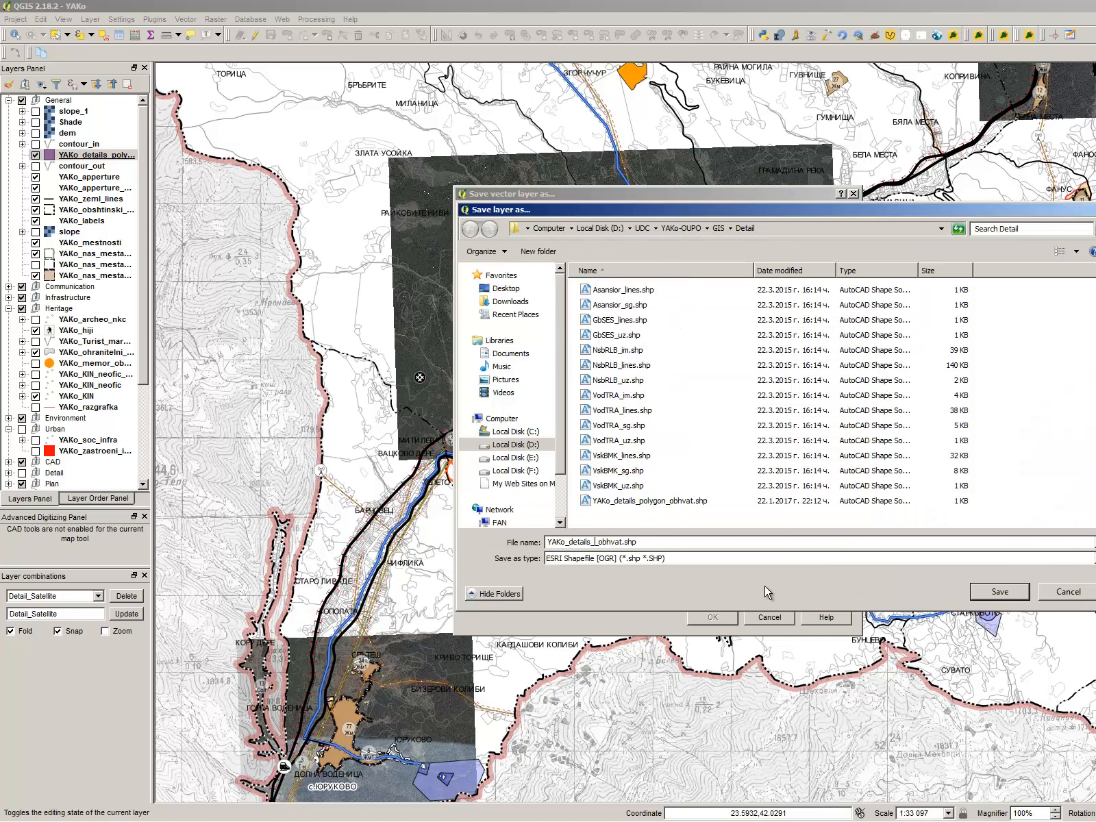
type("H_")
left_click(987, 593)
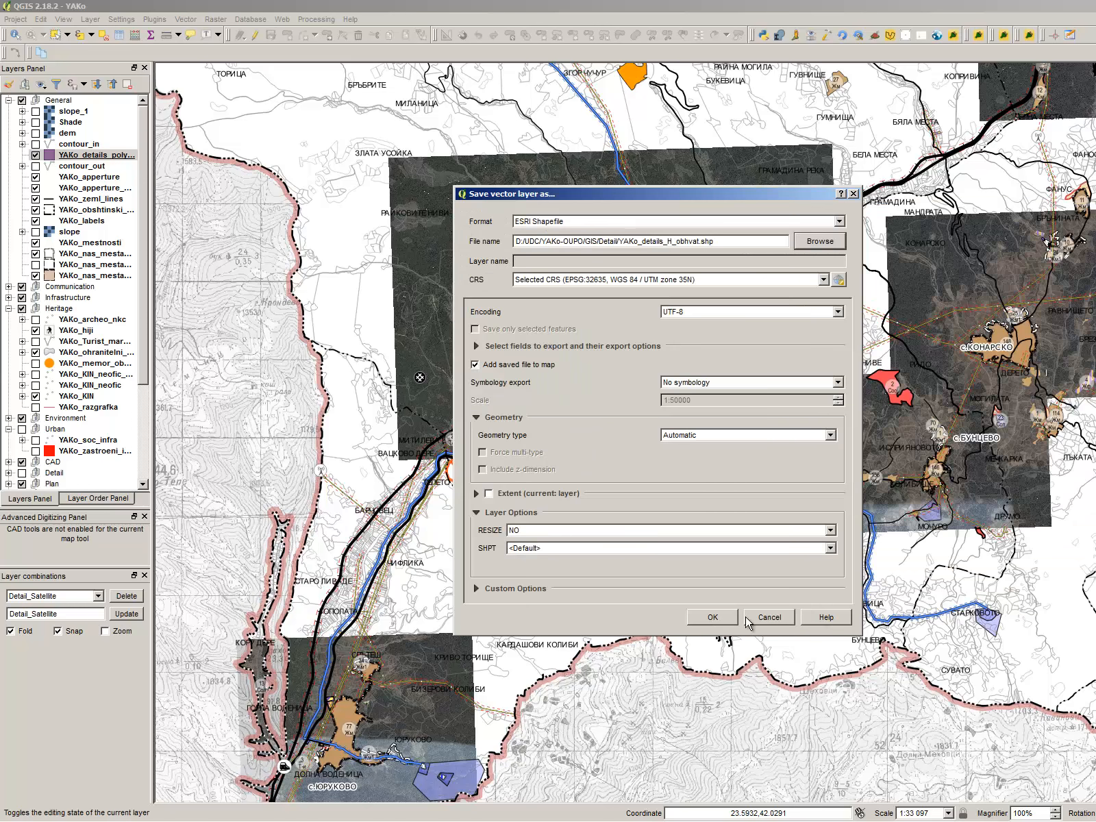
Step: Set the export encoding to windows-1251 and export the H copy to the map
left_click(681, 311)
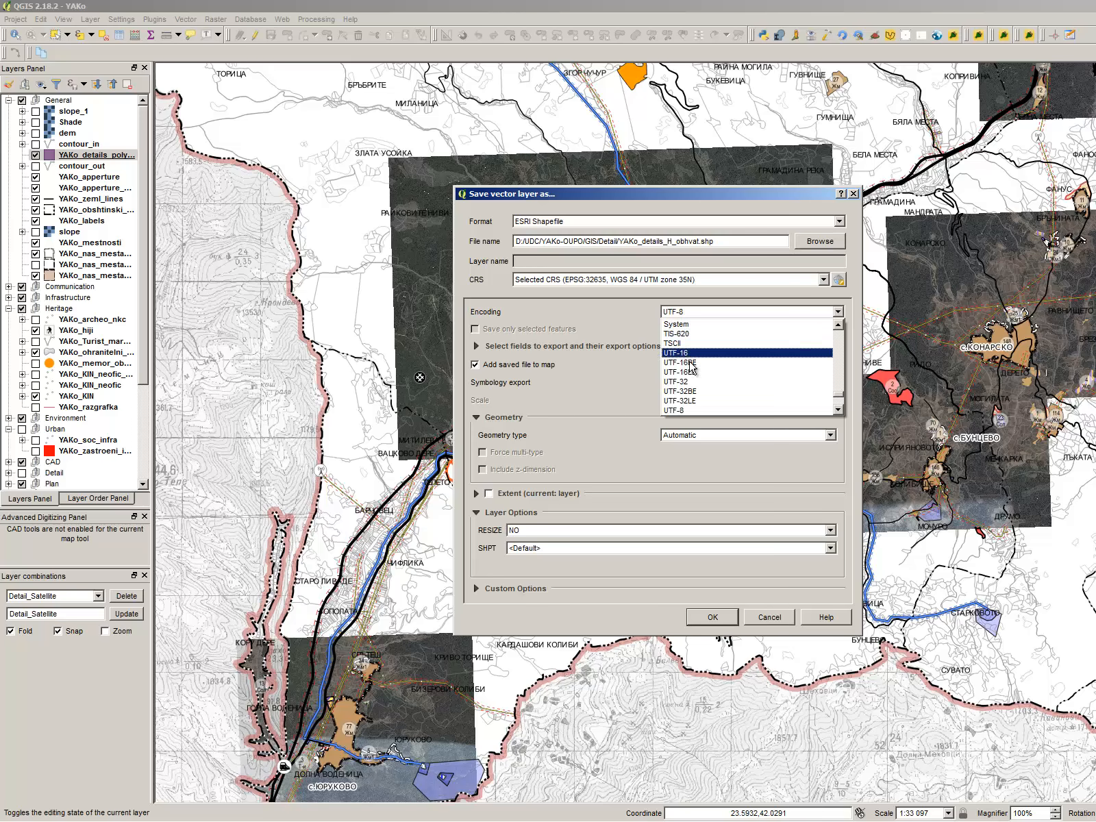
scroll(703, 356, "down", 2)
left_click(706, 343)
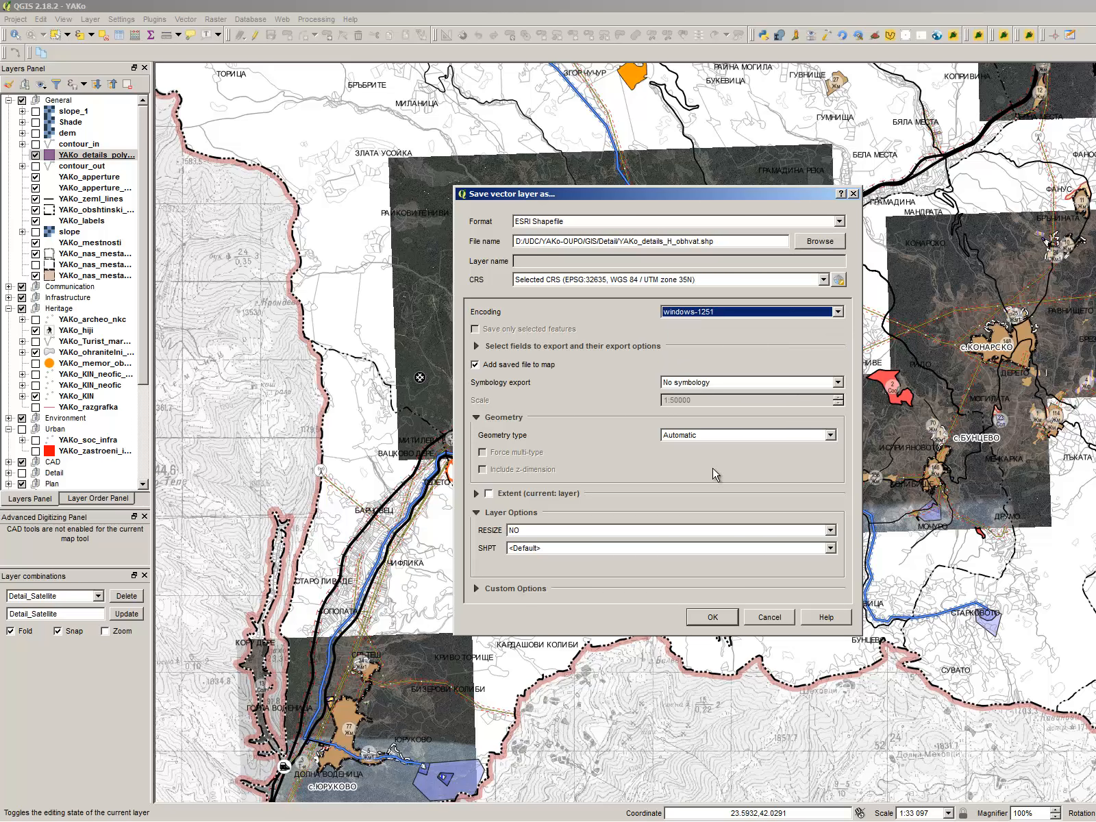
left_click(713, 617)
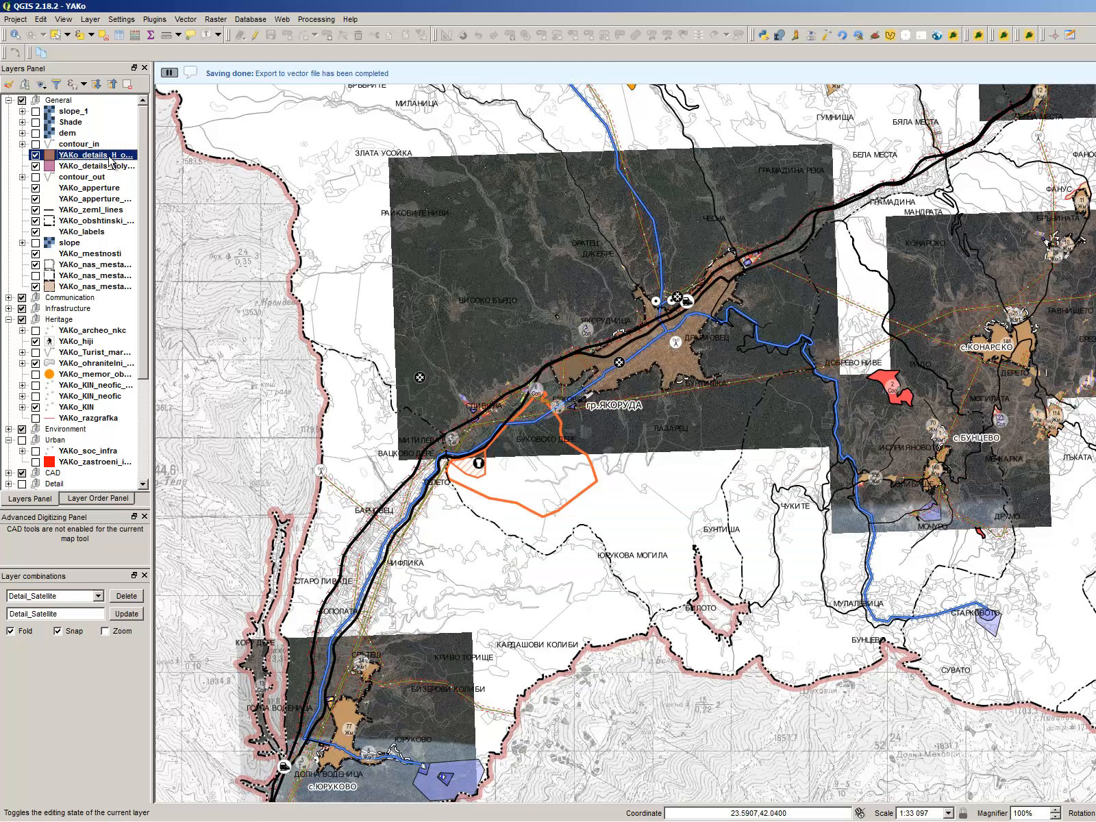
Step: Export the YAKo_details_H_obhvat layer as another ESRI Shapefile named YAKo_details_V_obhvat.shp in the Detail folder
right_click(109, 155)
left_click(148, 306)
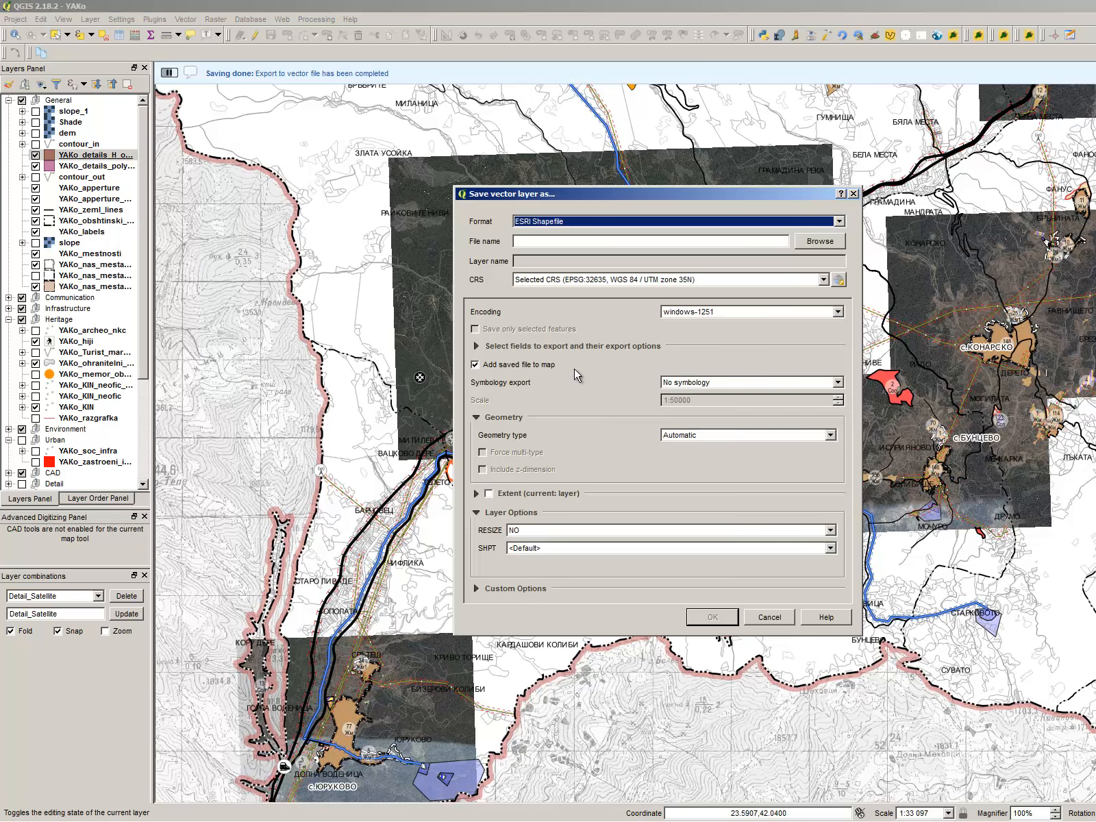
left_click(837, 244)
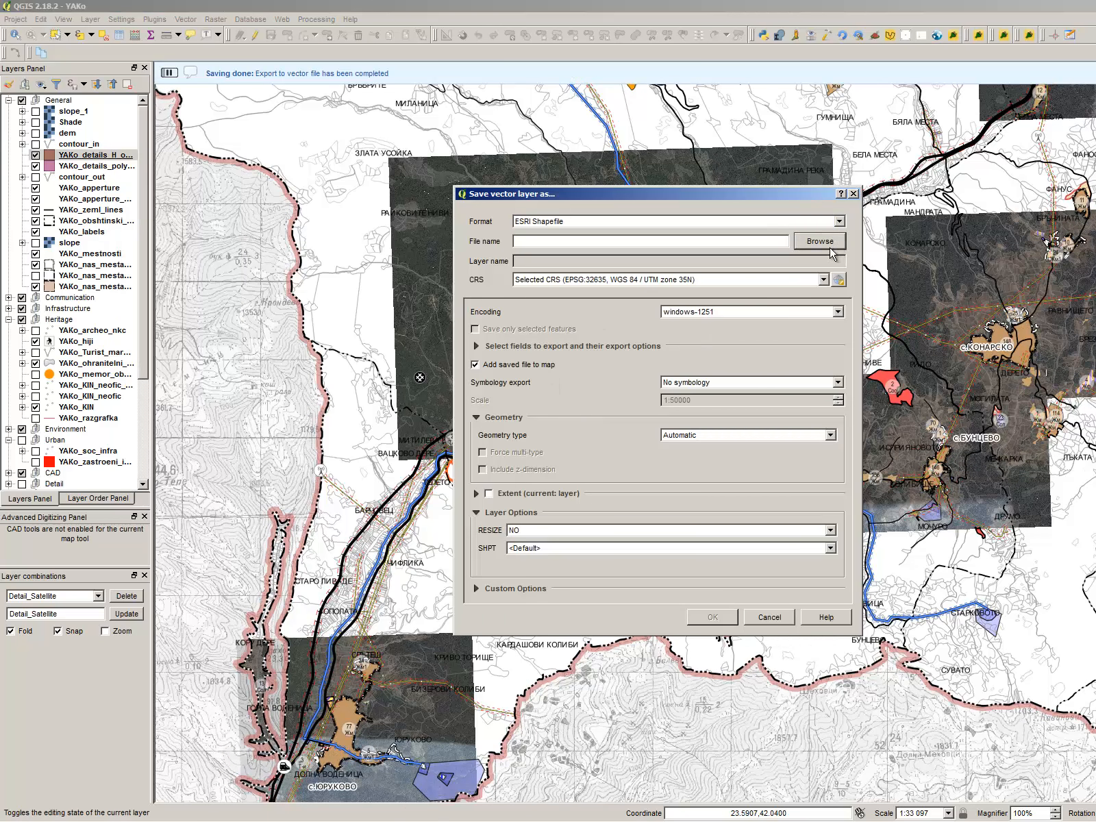
left_click(674, 508)
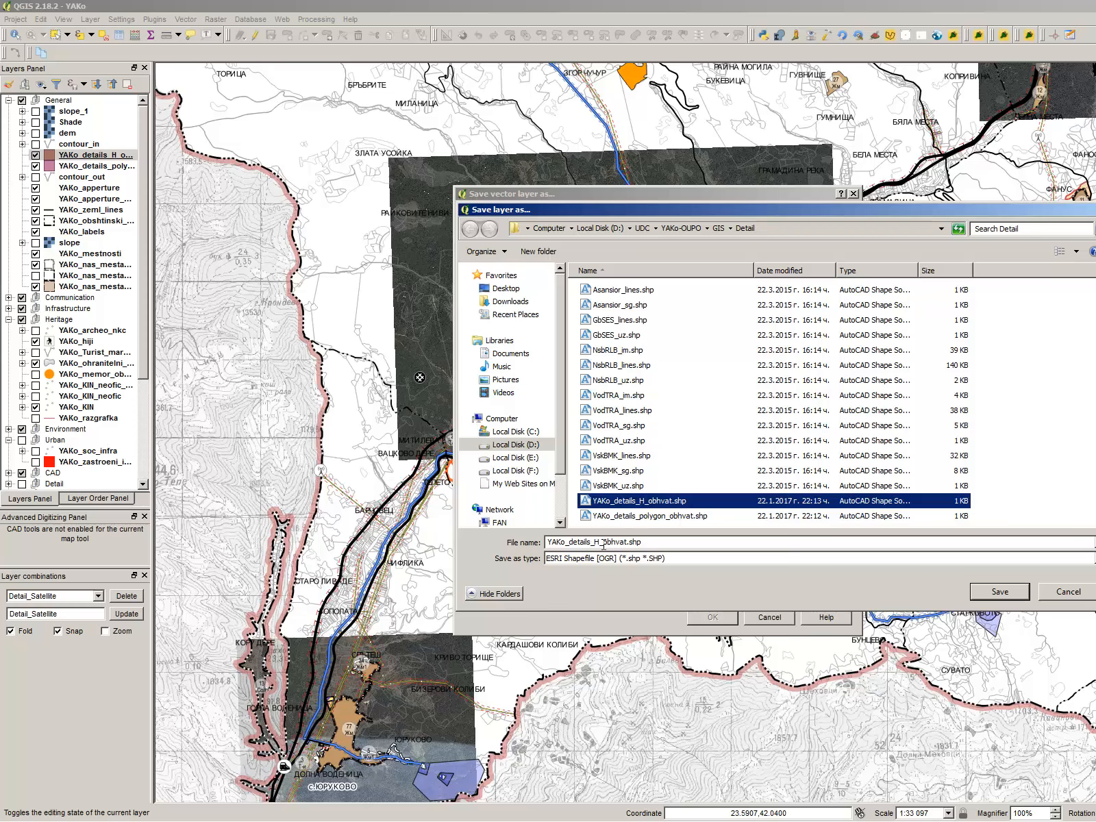
left_click(601, 542)
key("BackSpace")
type("V")
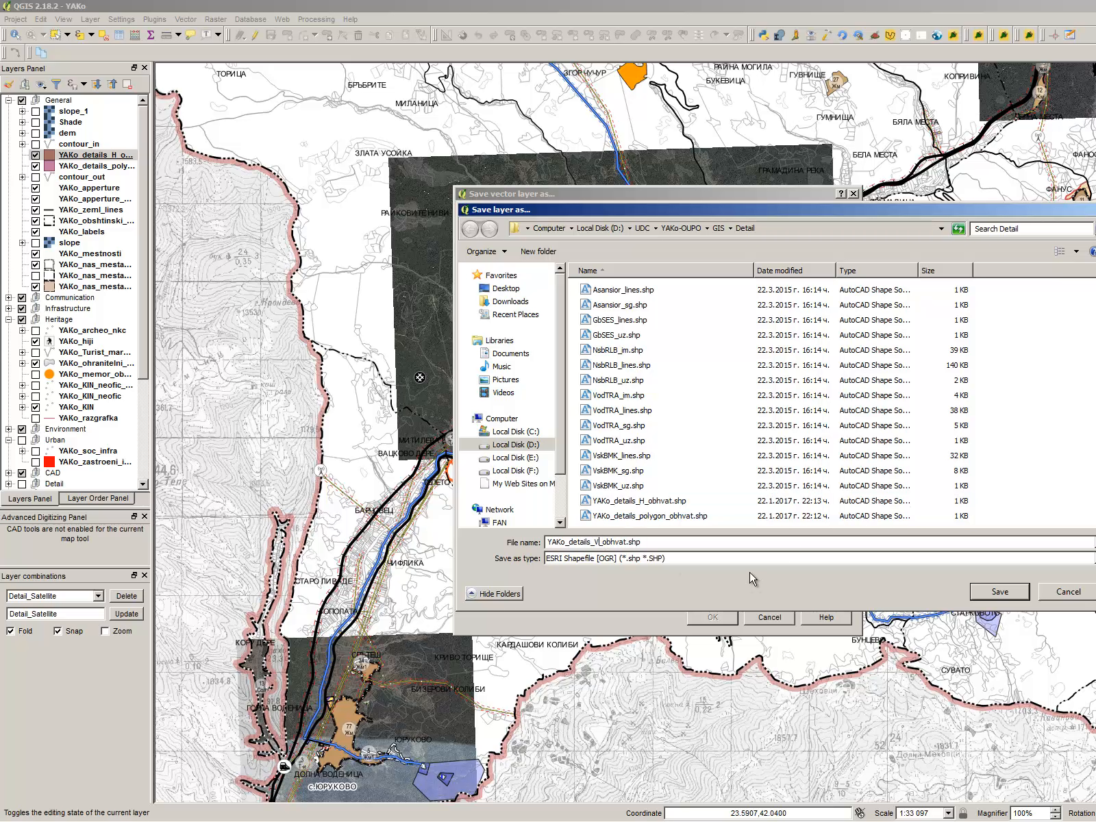
left_click(1001, 592)
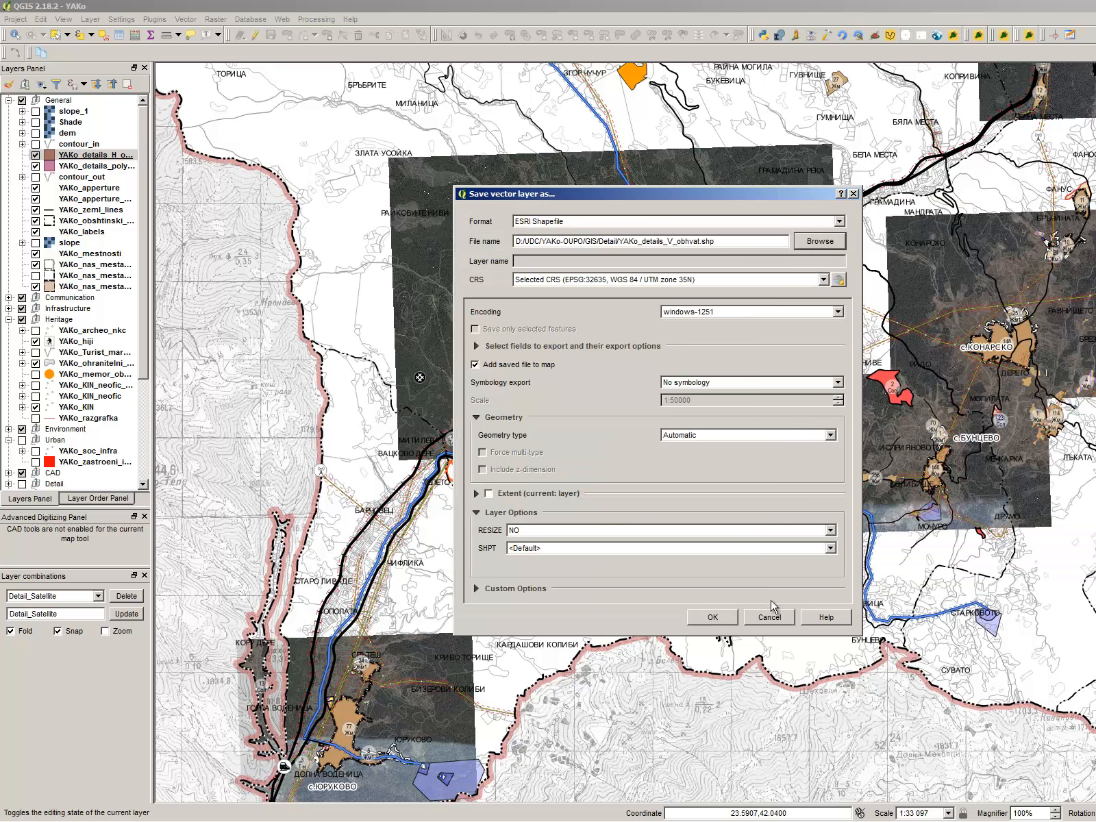
left_click(711, 617)
Step: Remove the original YAKo_details_polygon_obhvat layer from the project
right_click(110, 177)
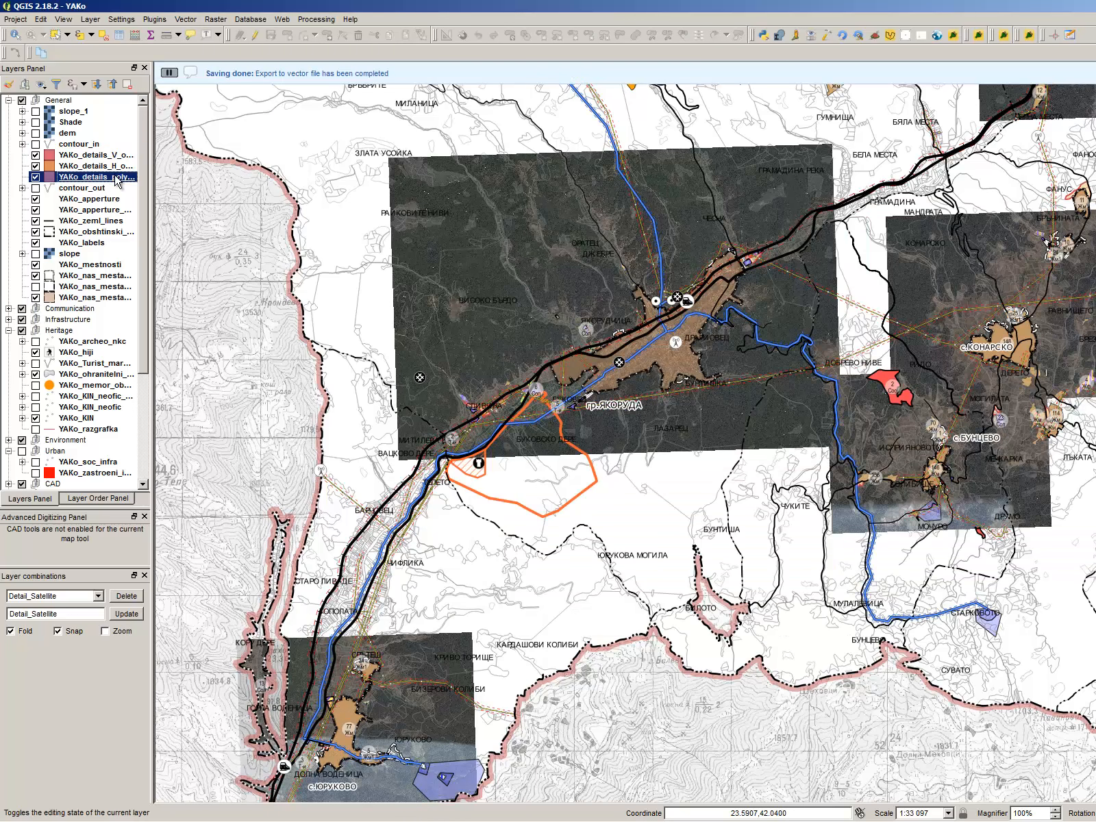
key("Return")
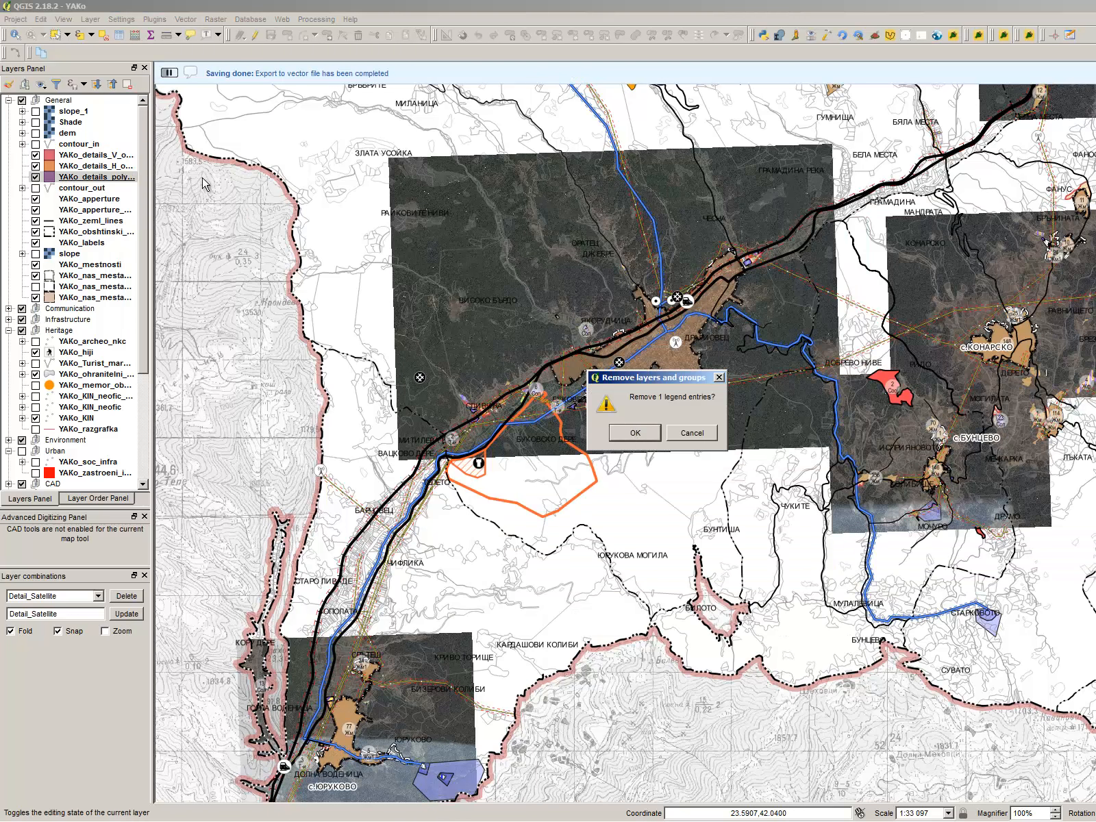
left_click(632, 433)
Step: Move the YAKo_details_V_obhvat and YAKo_details_H_obhvat layers from the General group into the Detail group and select both there
left_click(104, 165, "shift")
left_click_drag(103, 157, 126, 164)
left_click(112, 84)
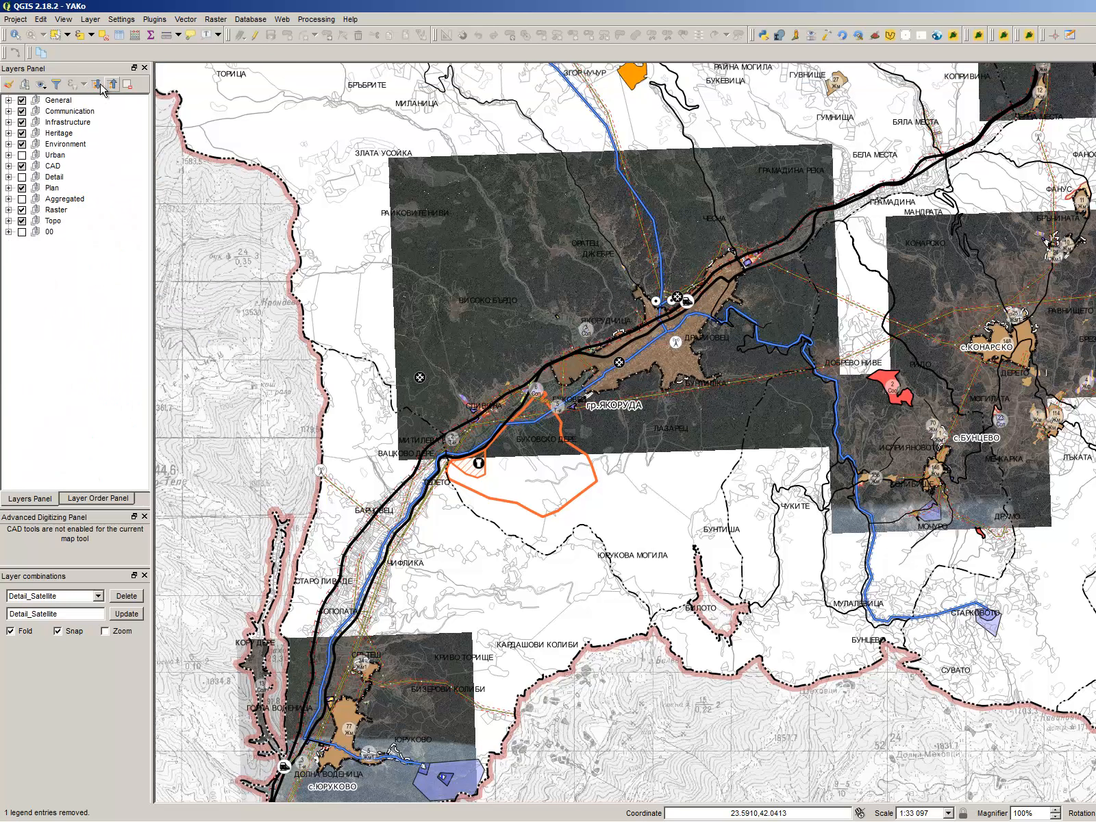
left_click(9, 101)
left_click_drag(108, 161, 150, 363)
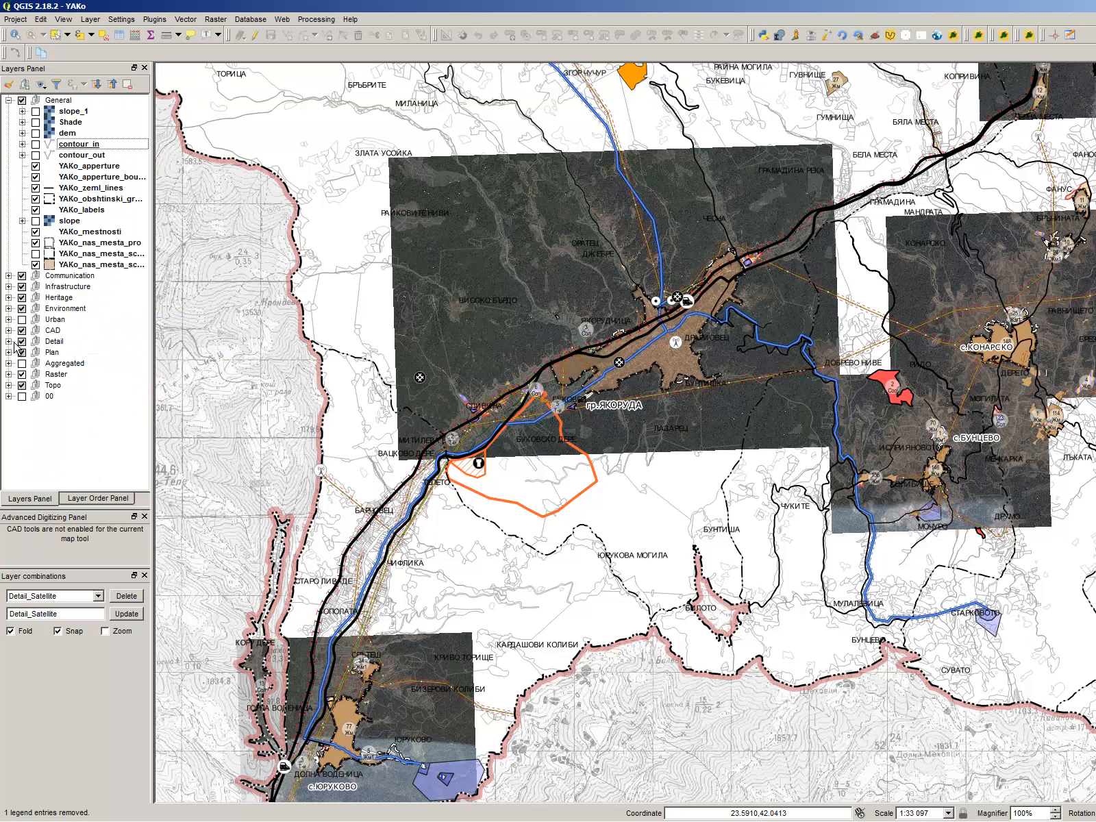
left_click(8, 341)
left_click(95, 352)
left_click(101, 364, "shift")
left_click_drag(97, 352, 97, 353)
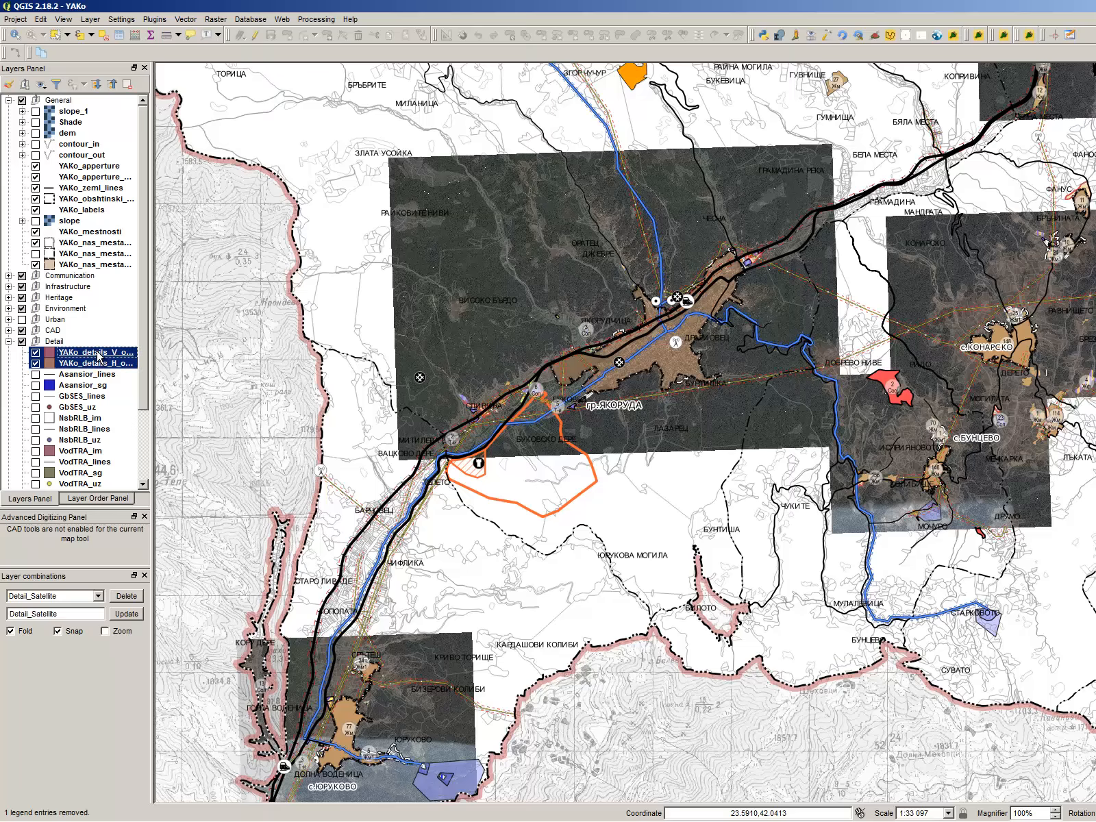
Step: Change the YAKo_details_V_obhvat symbol layer type from Simple fill to Outline: Simple line
double_click(99, 353)
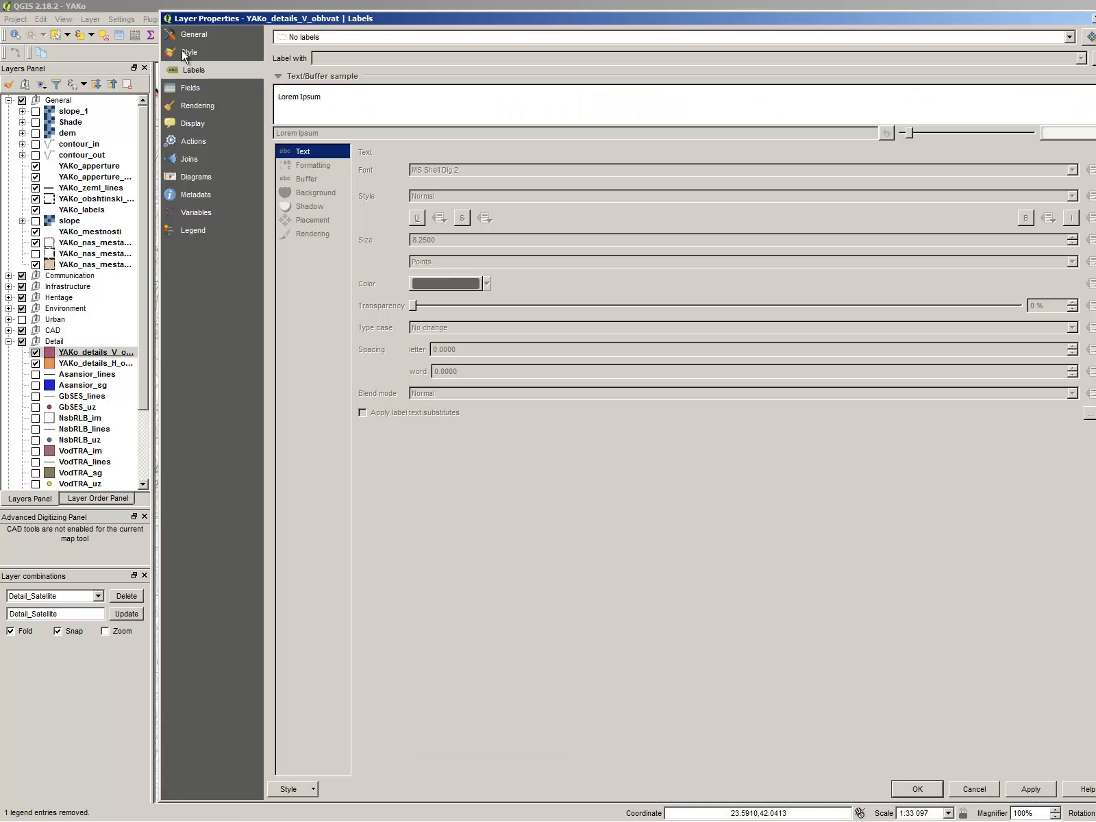
left_click(184, 53)
left_click(413, 65)
left_click(739, 157)
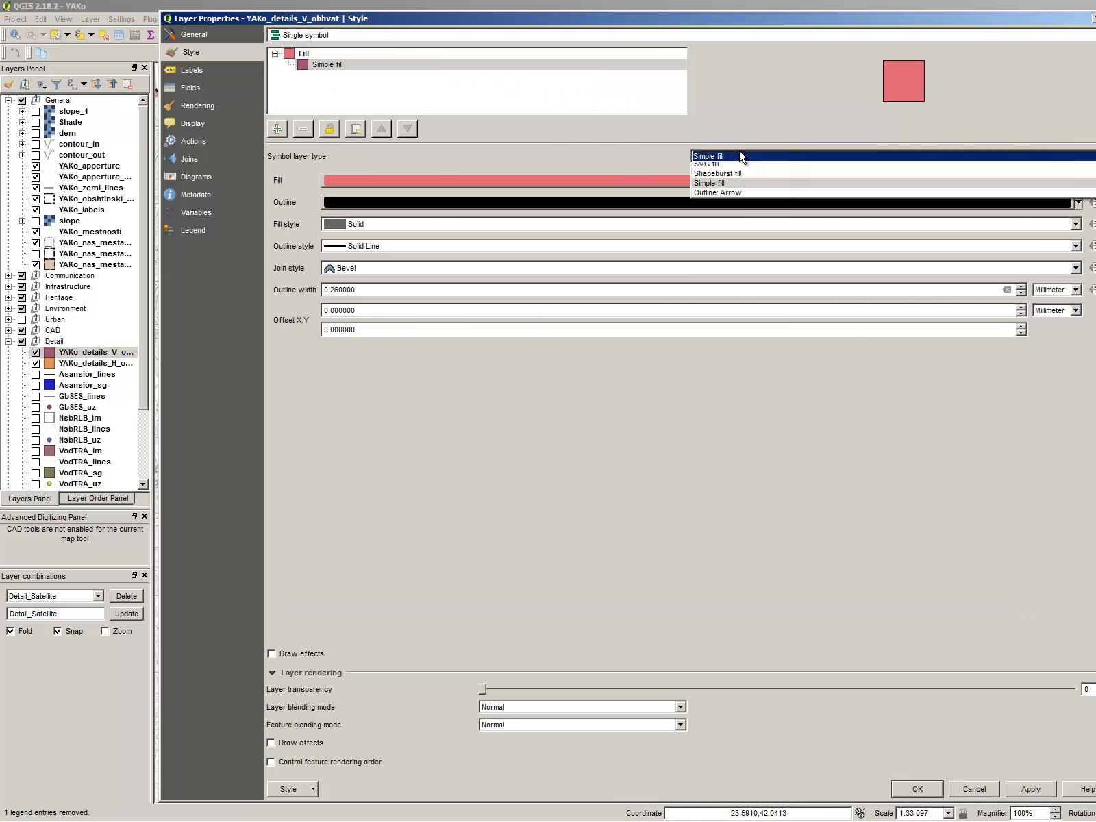
left_click(748, 259)
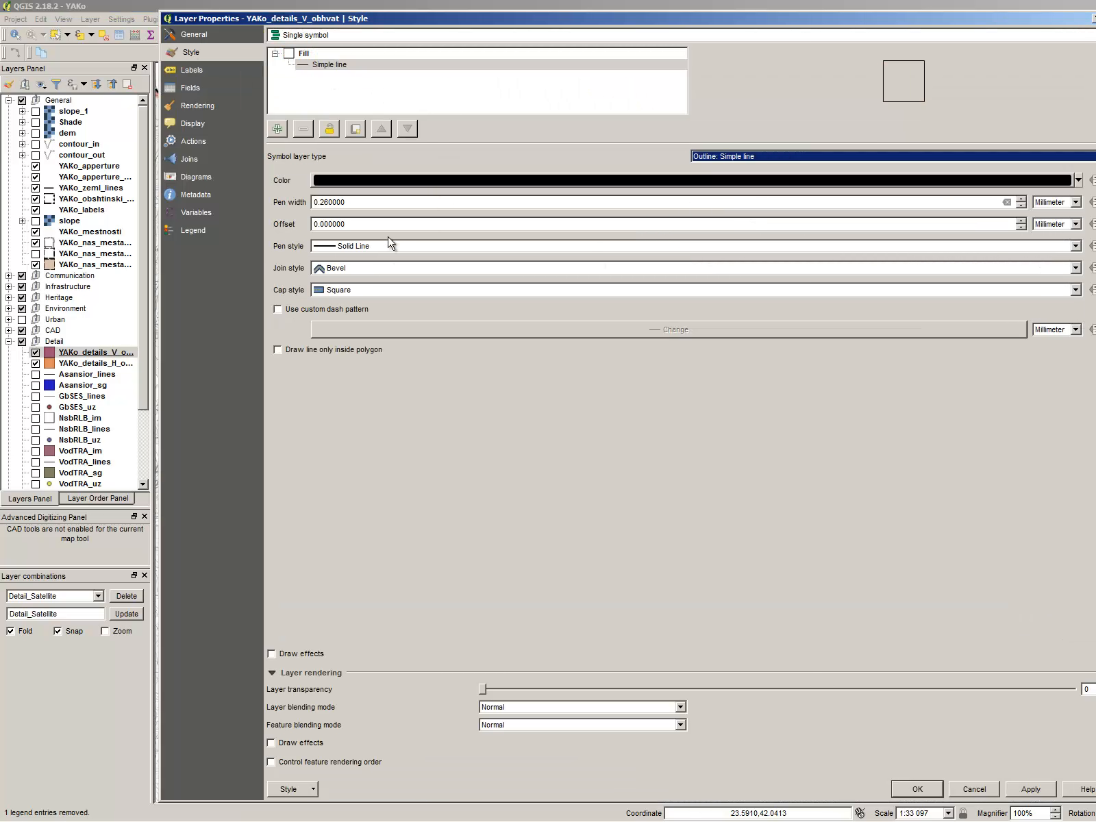
Step: Set the YAKo_details_V_obhvat outline to a pen width of 0.5 mm and a red colour
left_click(740, 161)
left_click(740, 161)
left_click_drag(398, 198, 235, 198)
type("0.5")
left_click(372, 182)
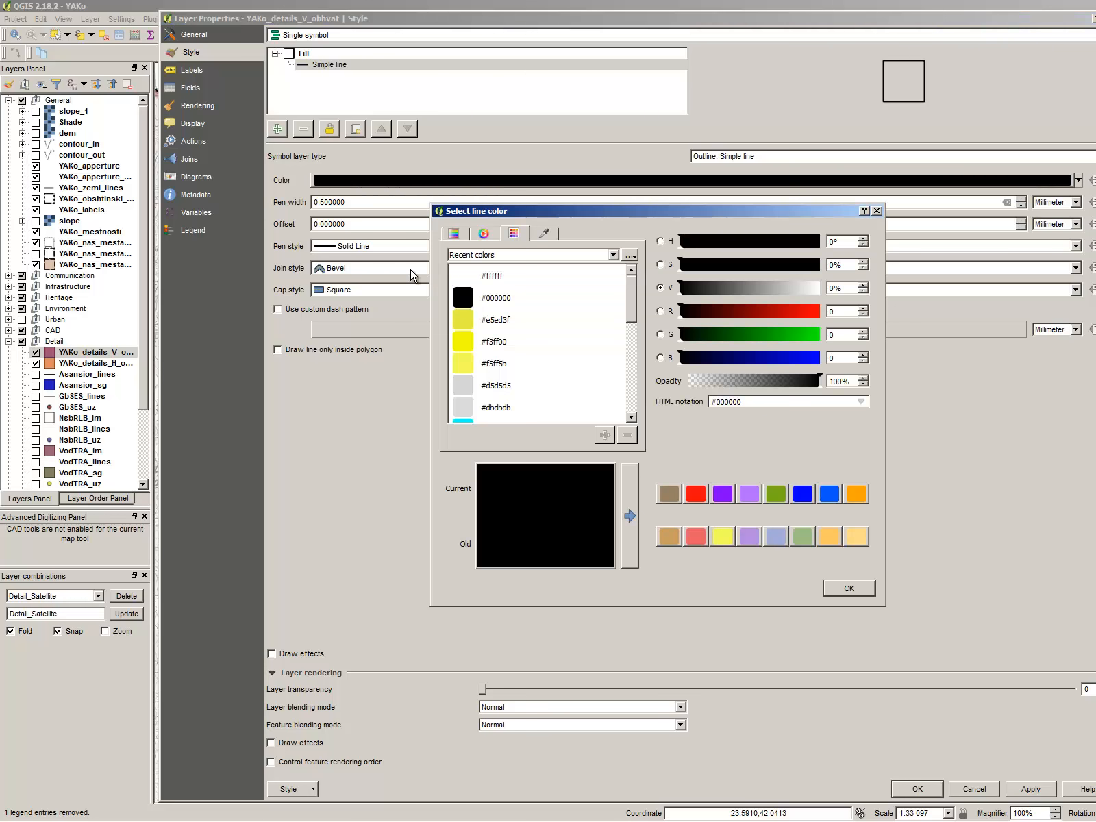
left_click_drag(730, 309, 953, 317)
key("Return")
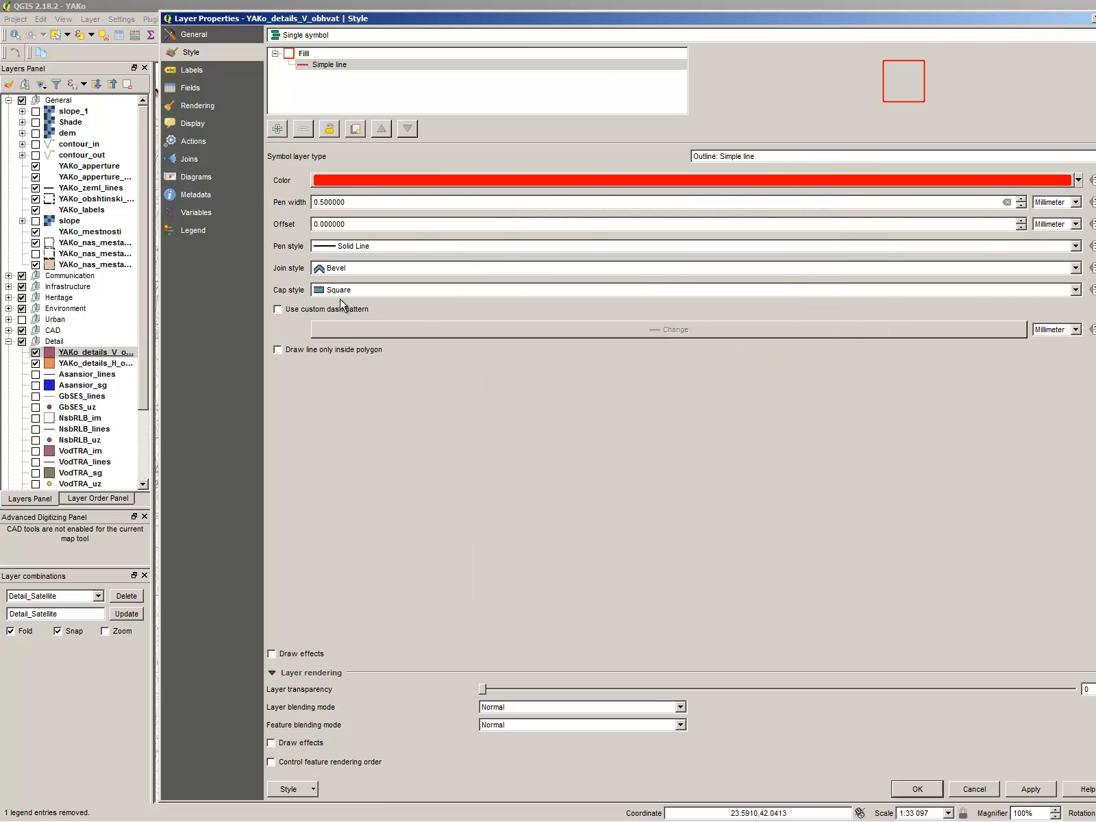
Step: Give the V outline a custom dash pattern with dash 1.5 and space 1.5, and apply the layer style
left_click(356, 308)
left_click(373, 326)
double_click(615, 368)
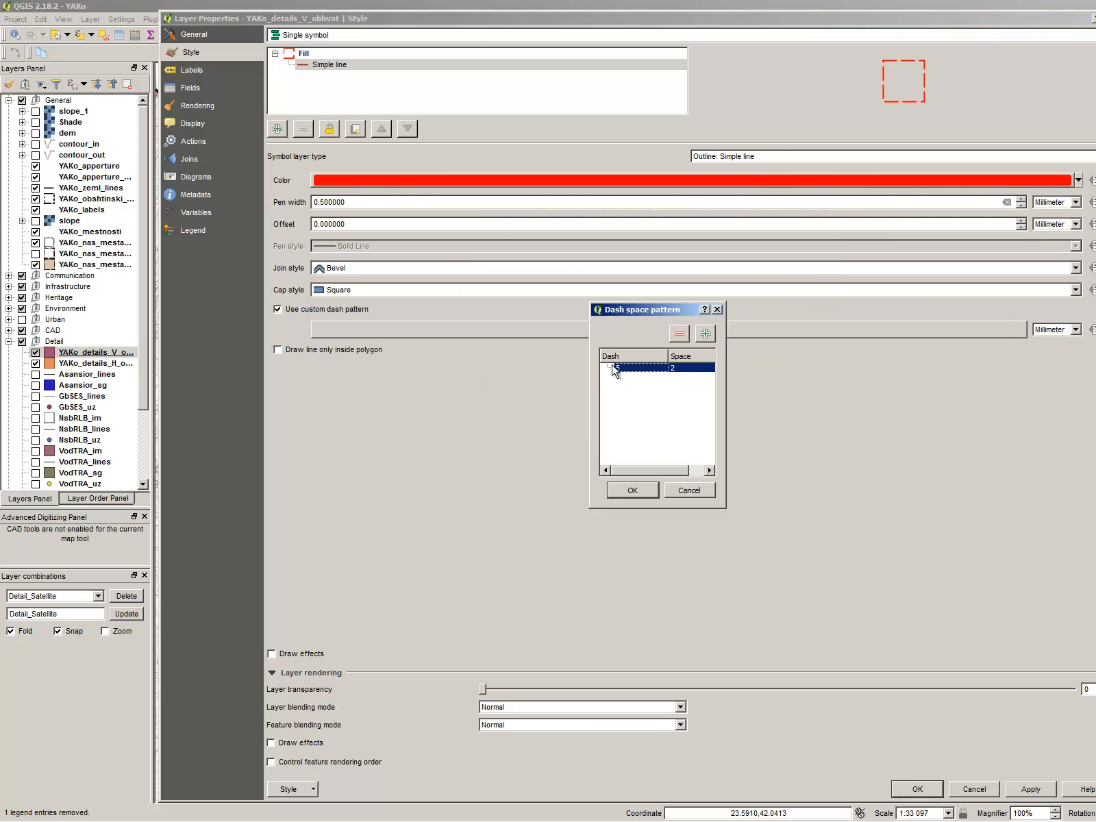
type("1.5")
double_click(678, 369)
type("1.5")
left_click(636, 489)
left_click(1030, 790)
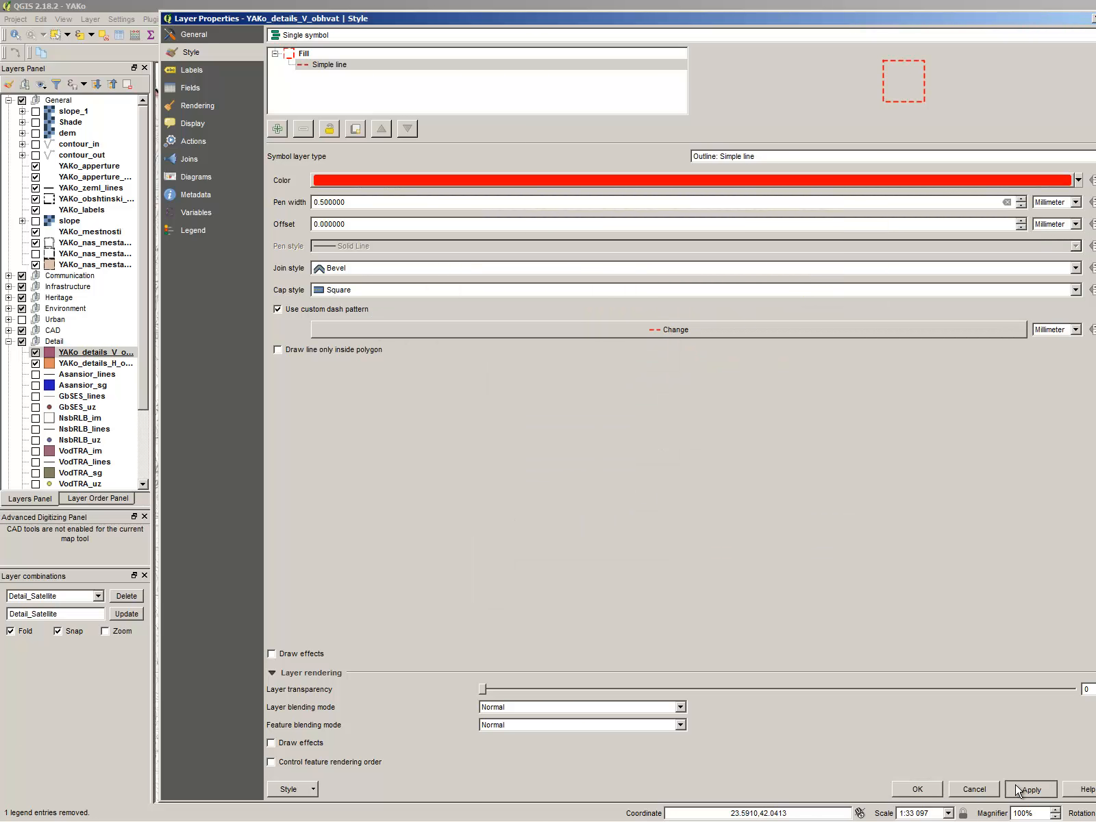
left_click(917, 789)
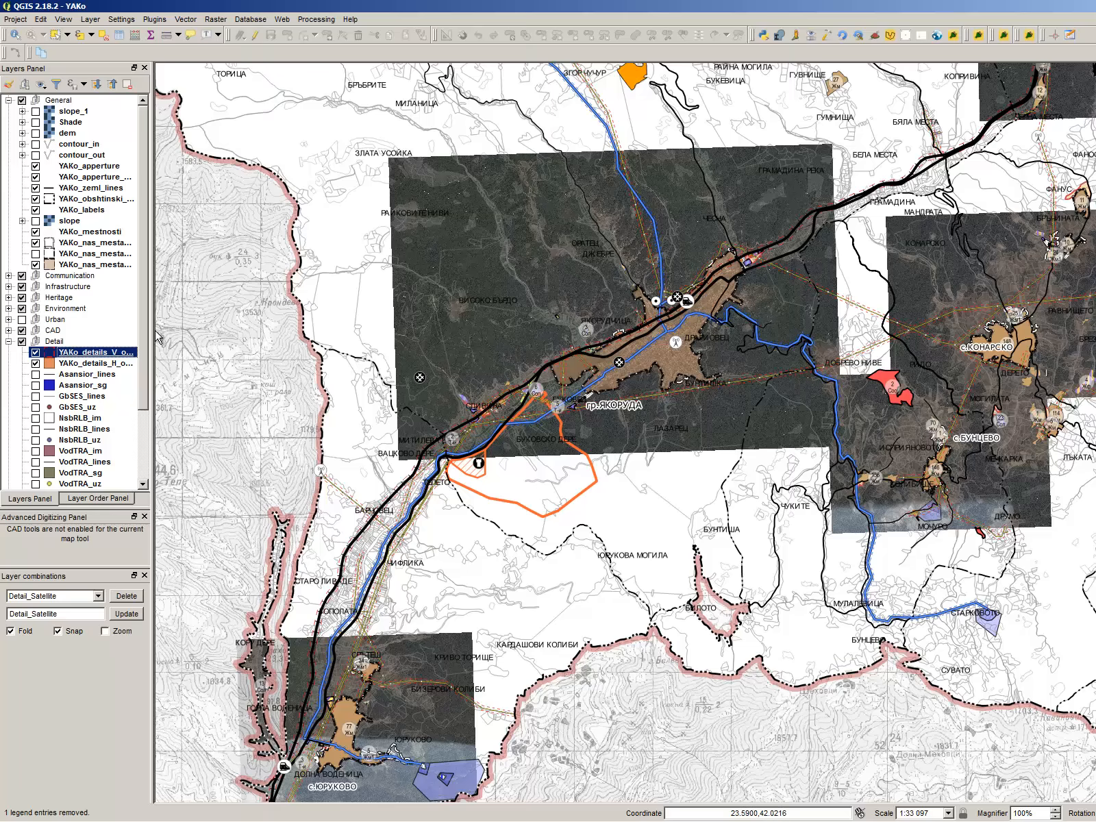
Step: Review the per-layer snapping options down to the YAKo_details_H_obhvat and YAKo_details_V_obhvat layers
left_click(122, 19)
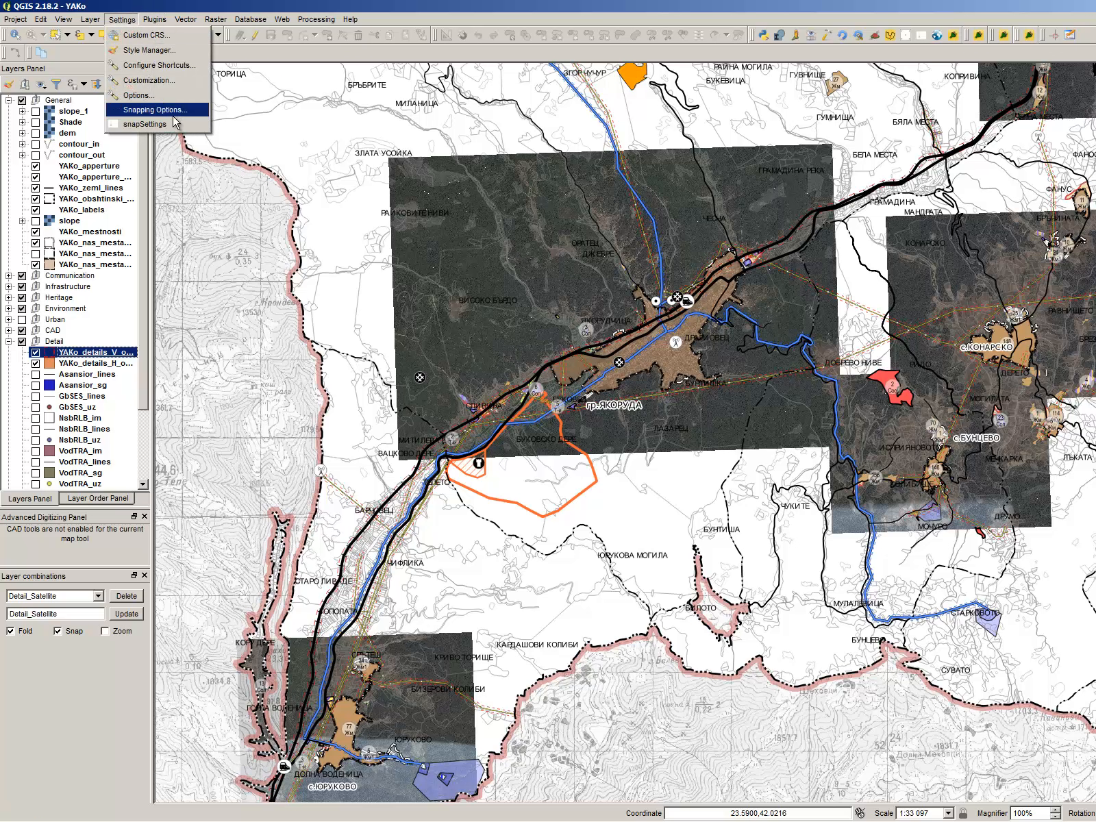
left_click(176, 108)
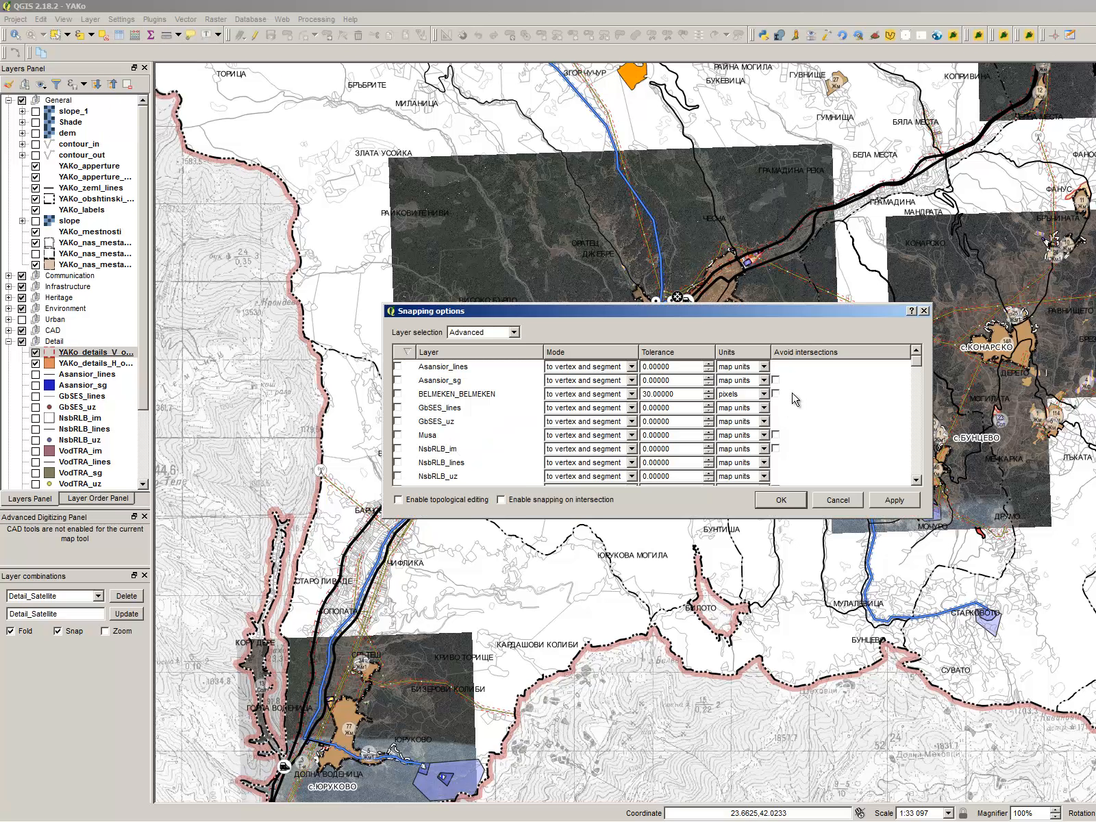
scroll(795, 411, "down", 10)
scroll(802, 435, "down", 10)
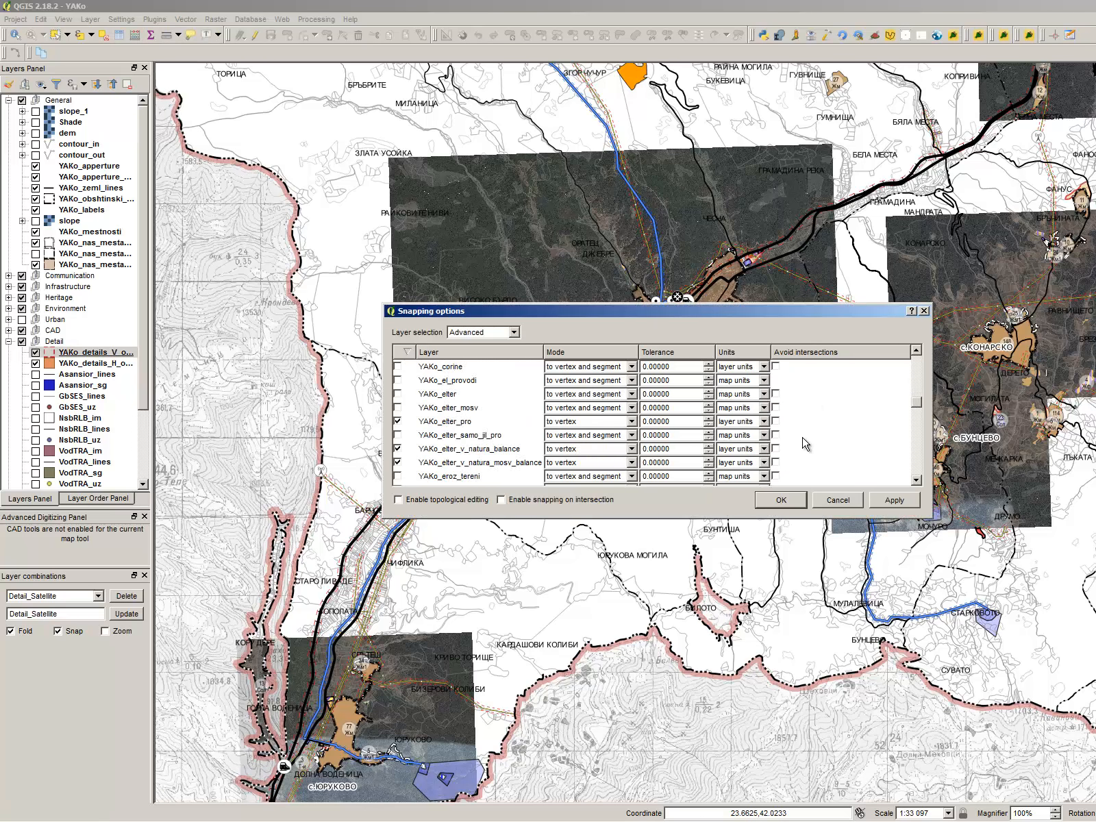
scroll(799, 430, "down", 10)
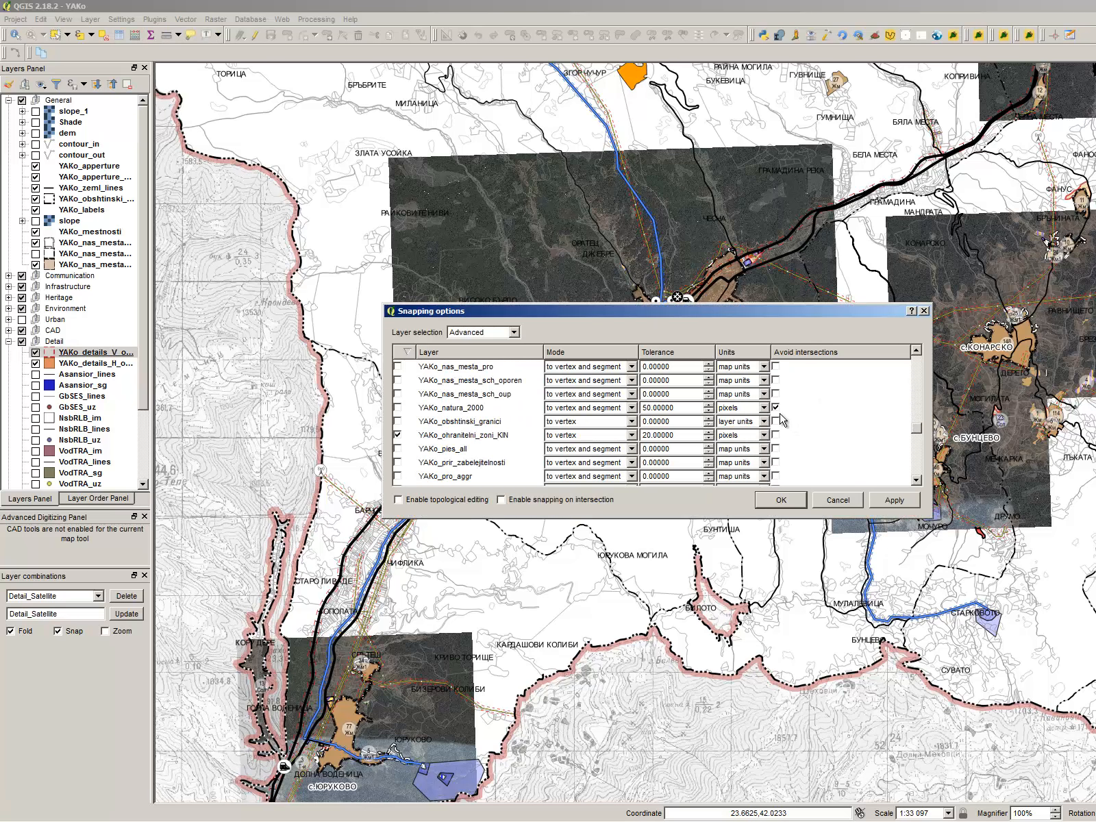
scroll(803, 451, "down", 3)
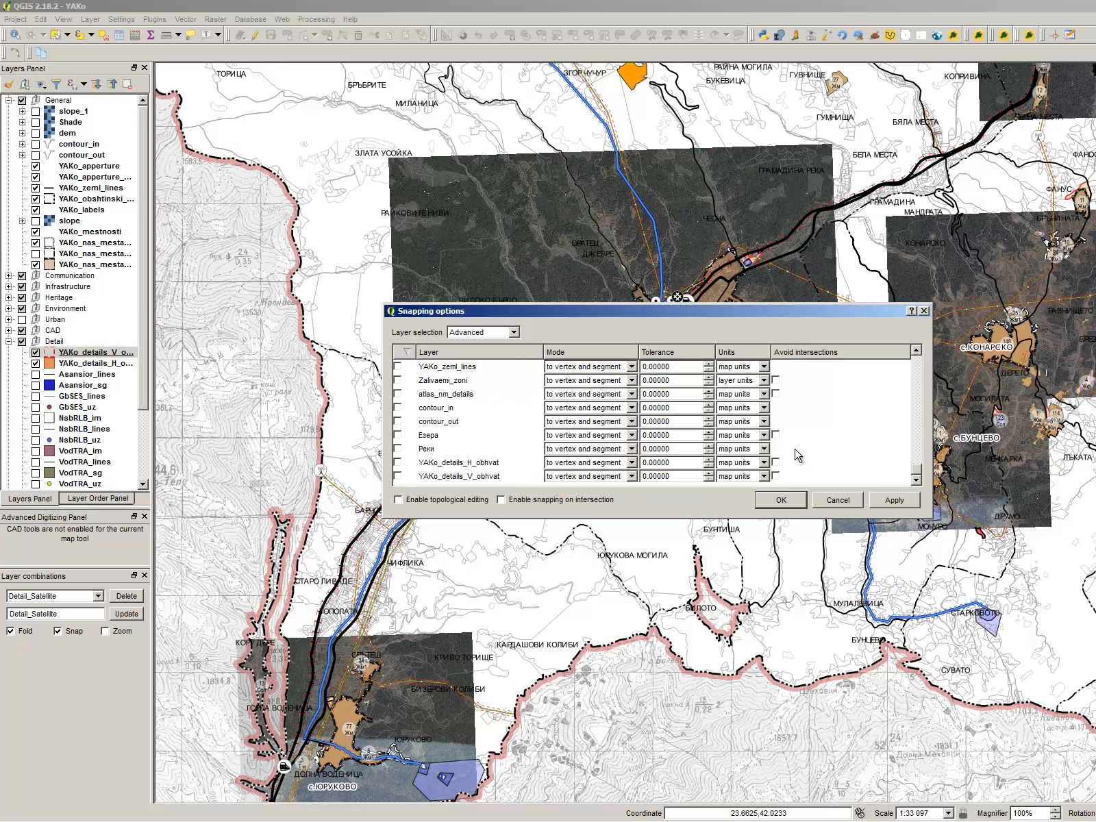
left_click(780, 501)
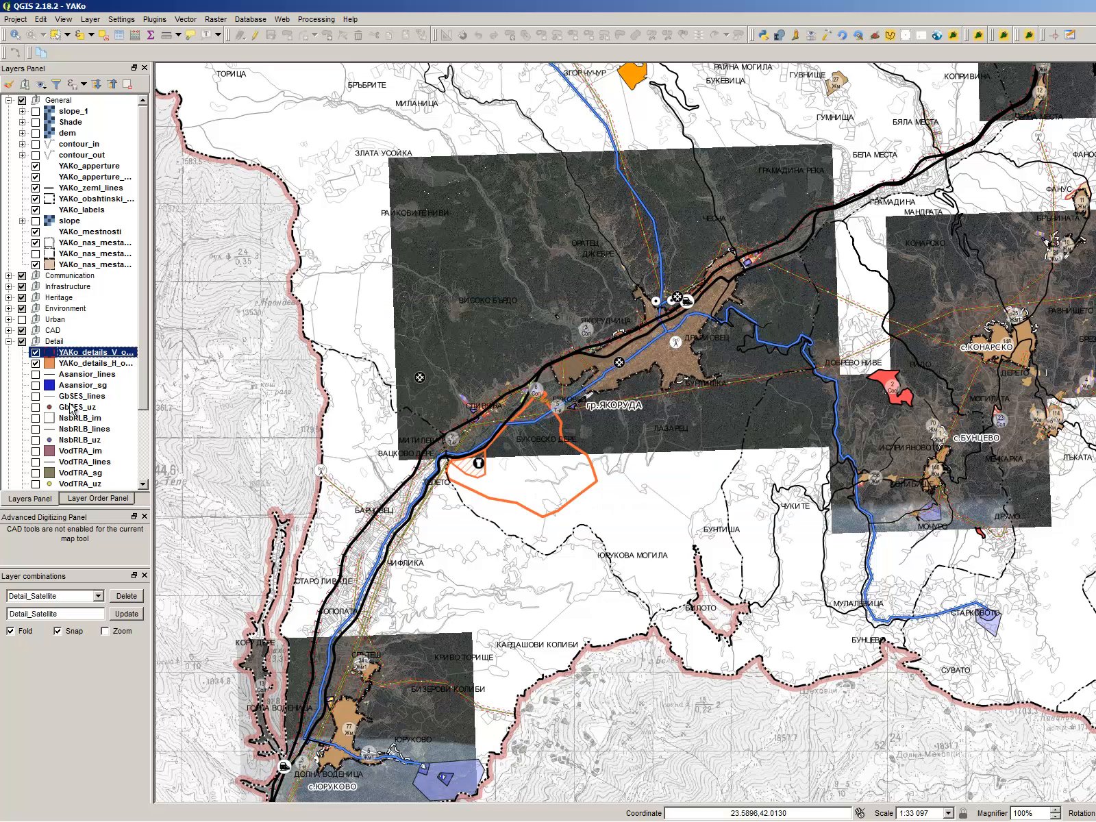
Step: Update the Detail_Satellite layer combination and check the snapSettings snapping type, tolerance and units
left_click(131, 613)
left_click(121, 19)
left_click(147, 129)
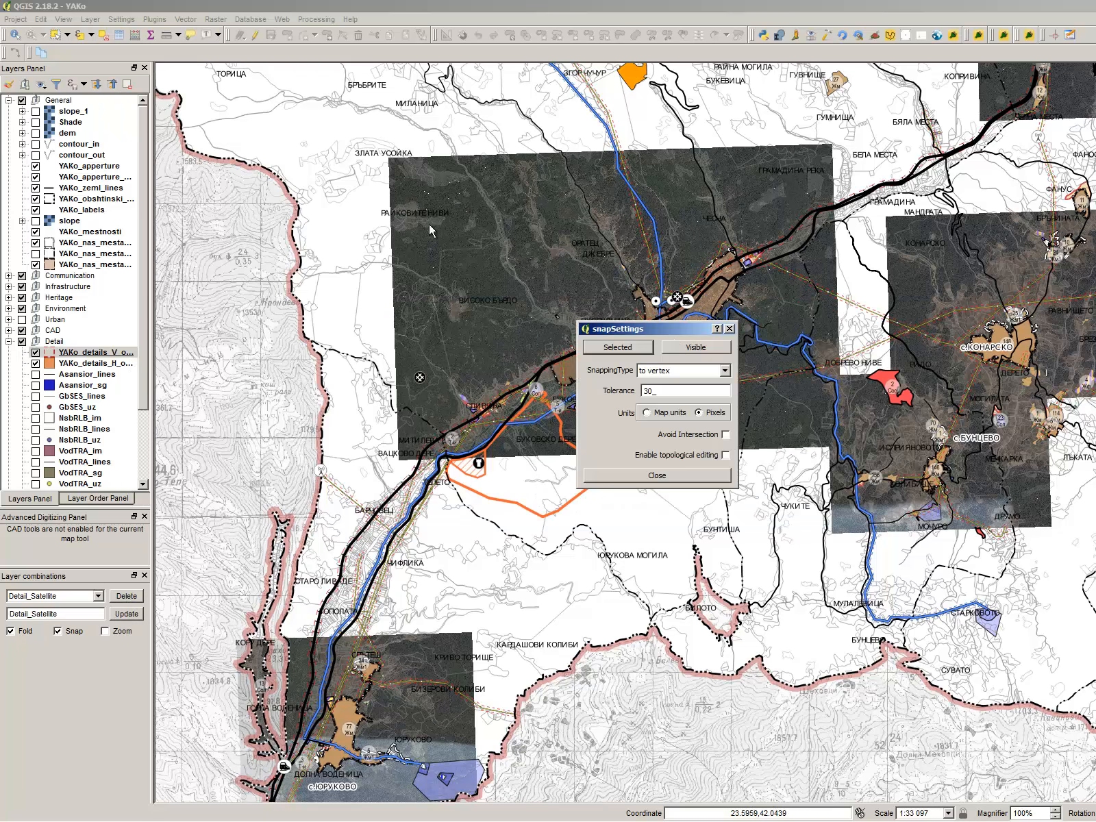
left_click(657, 475)
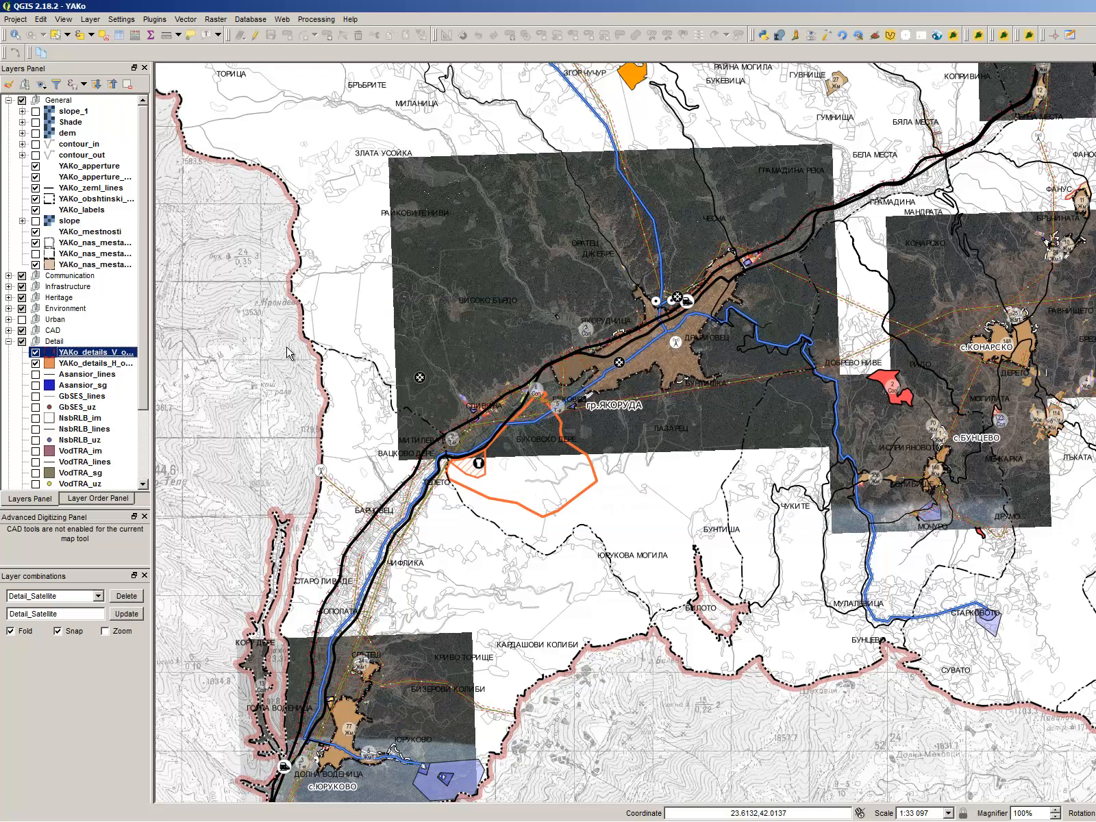
Step: Start editing YAKo_details_V_obhvat and, with advanced digitizing enabled, draw a right-angled rectangular extent inside the satellite image of Якоруда
key("ctrl+period")
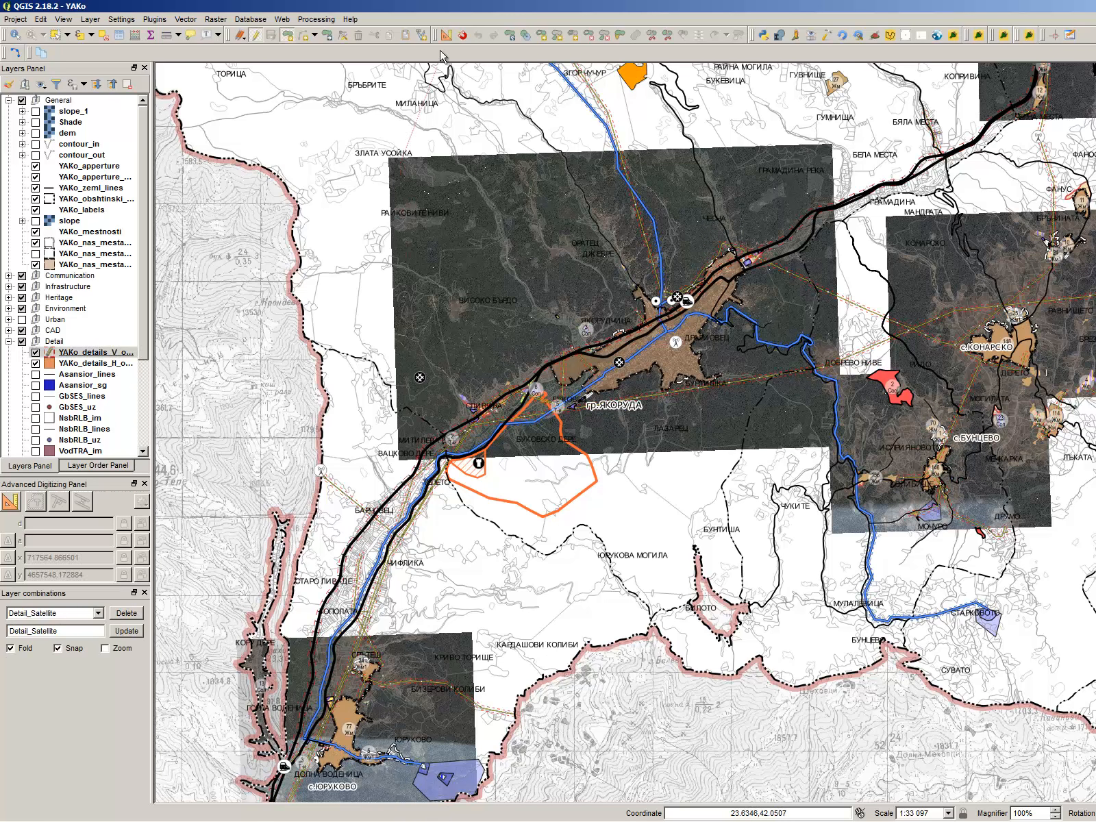
left_click(17, 502)
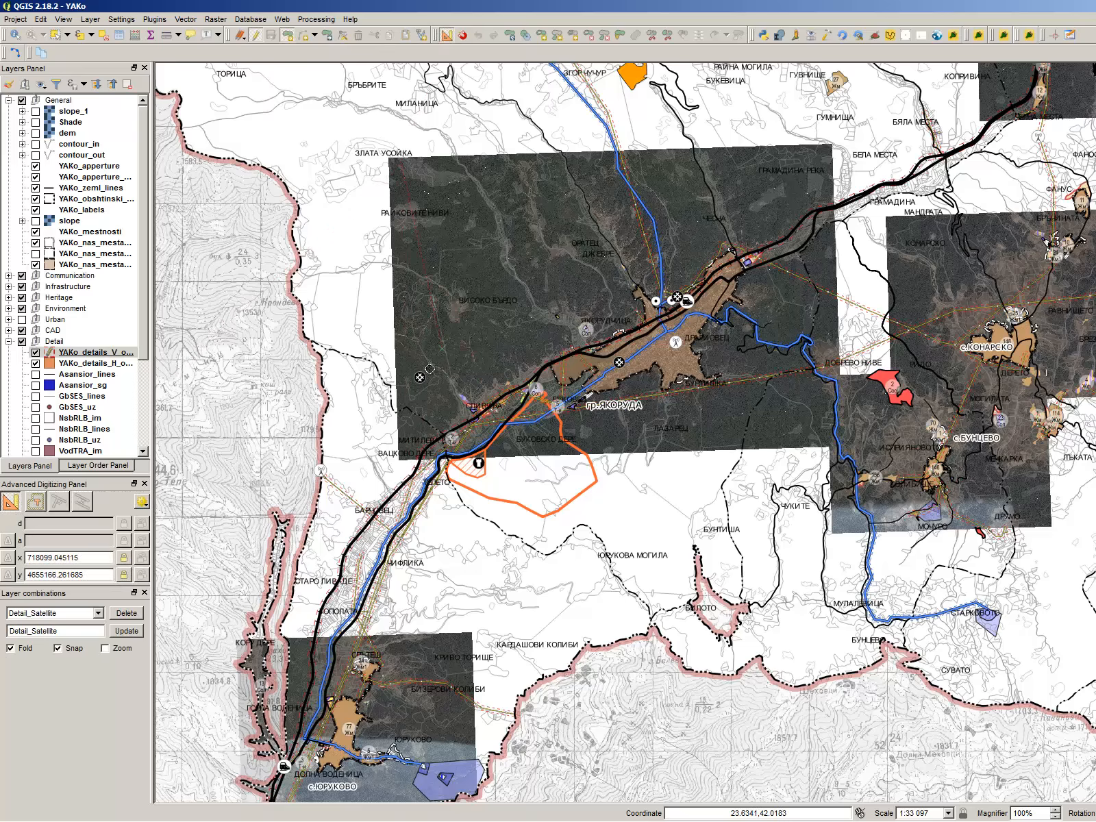
left_click(401, 452)
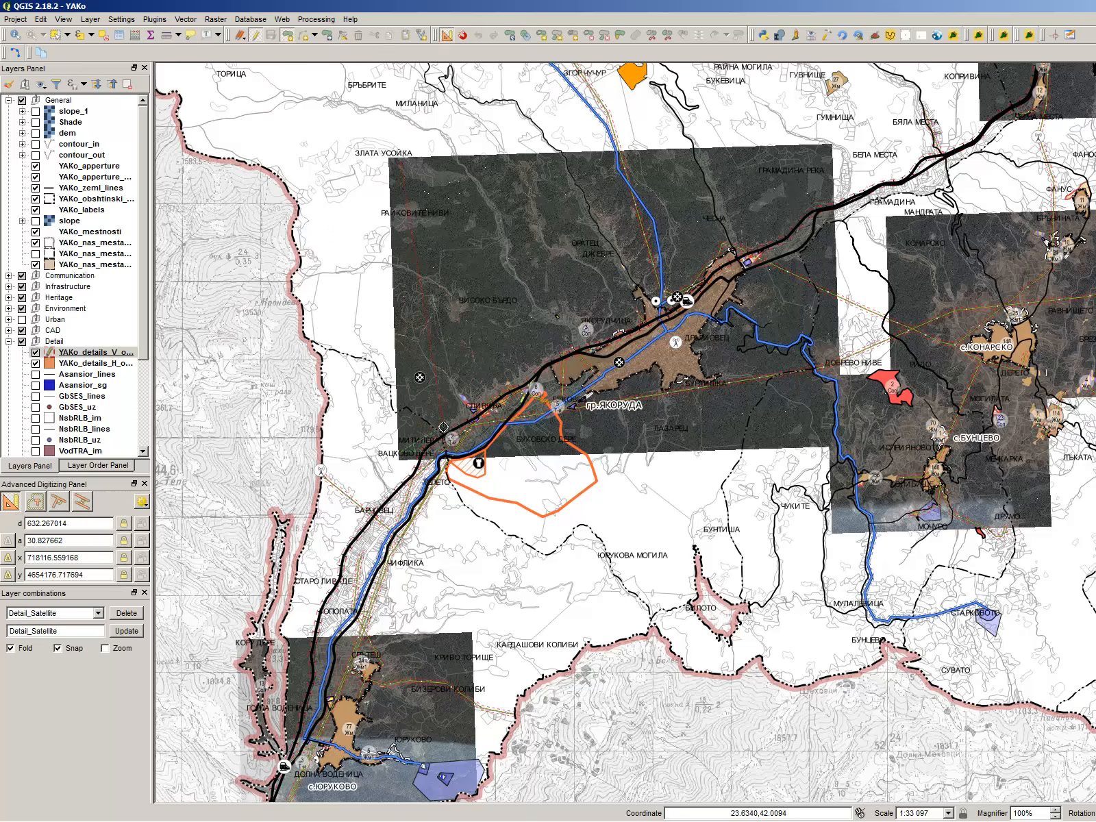
scroll(418, 335, "up", 1)
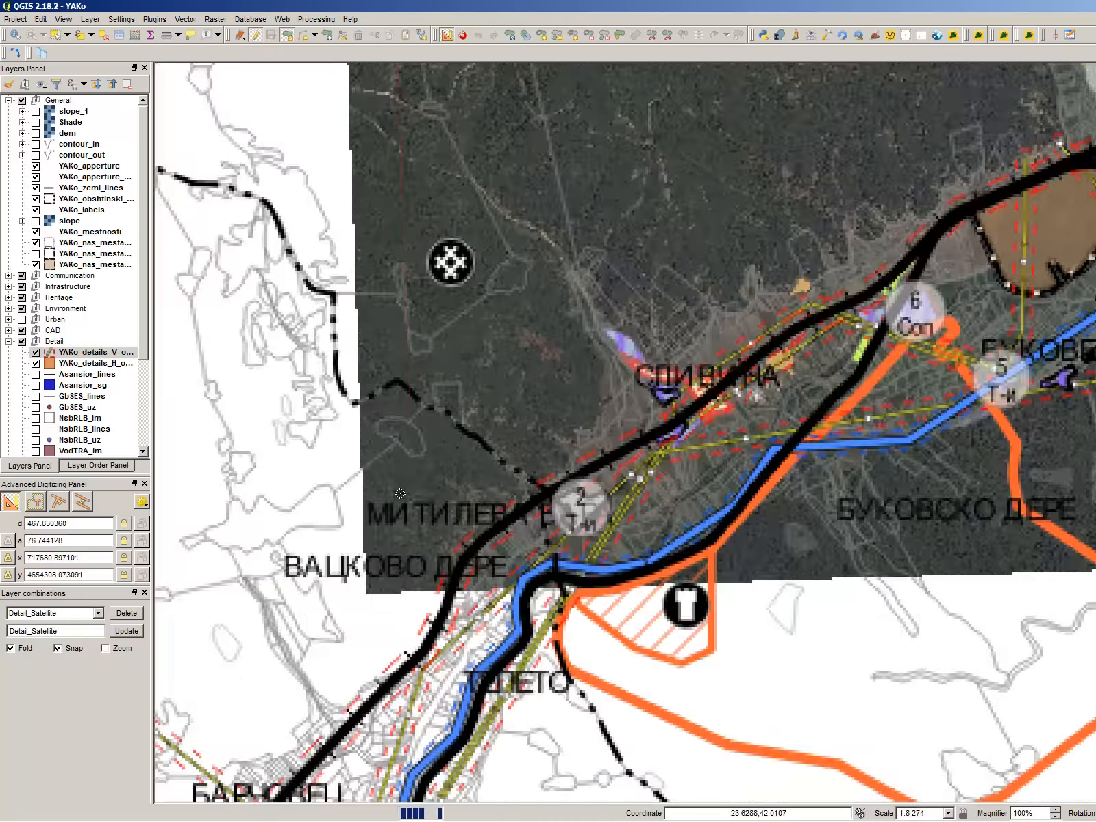
scroll(452, 383, "down", 2)
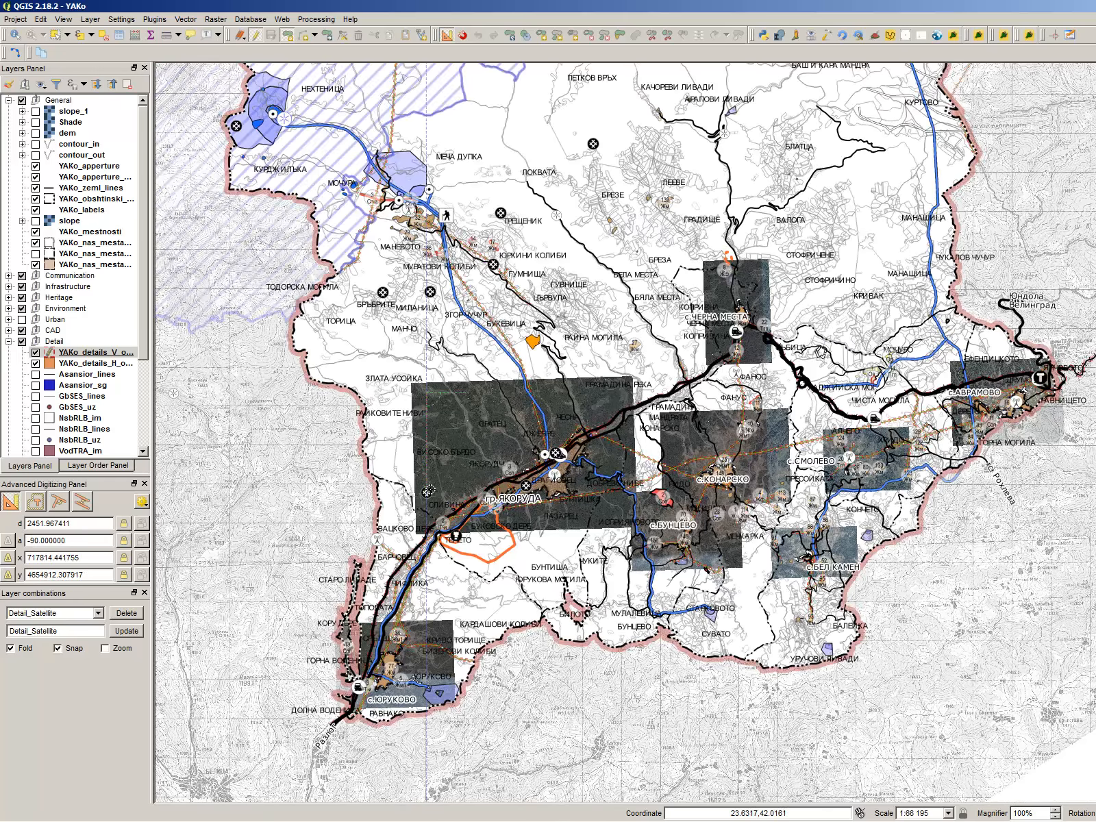
scroll(428, 490, "up", 2)
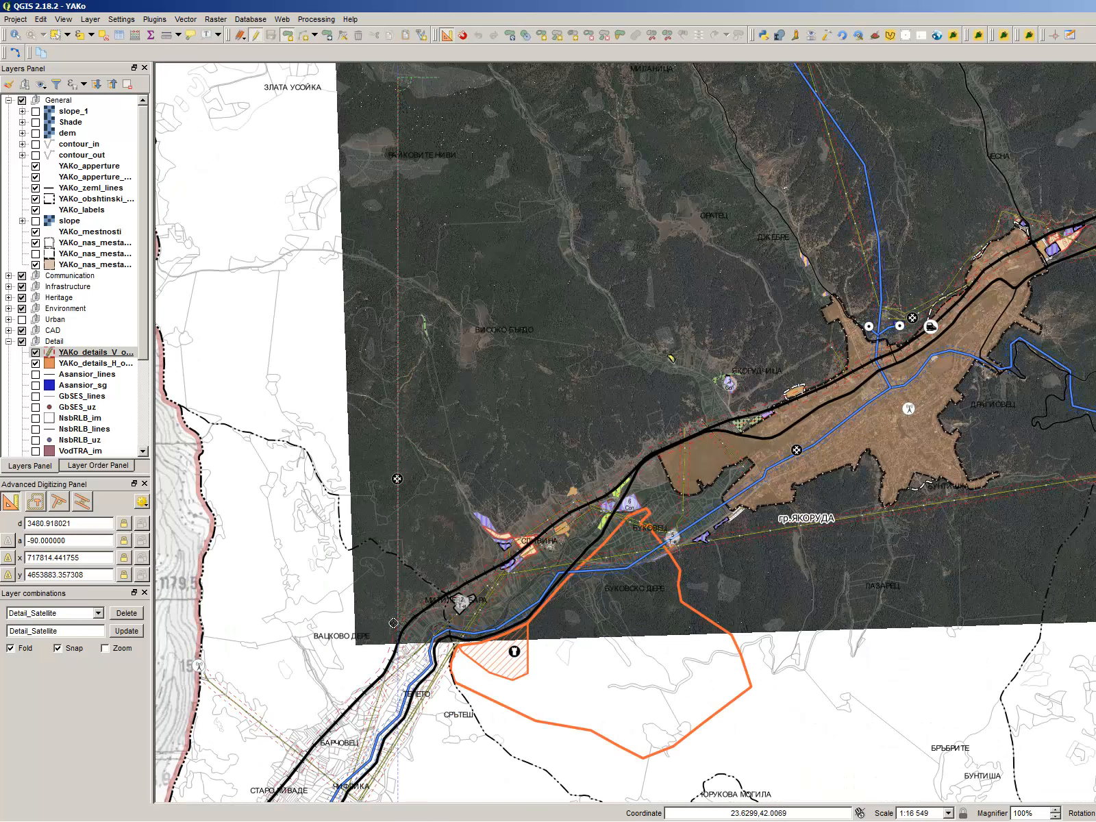
left_click(393, 610)
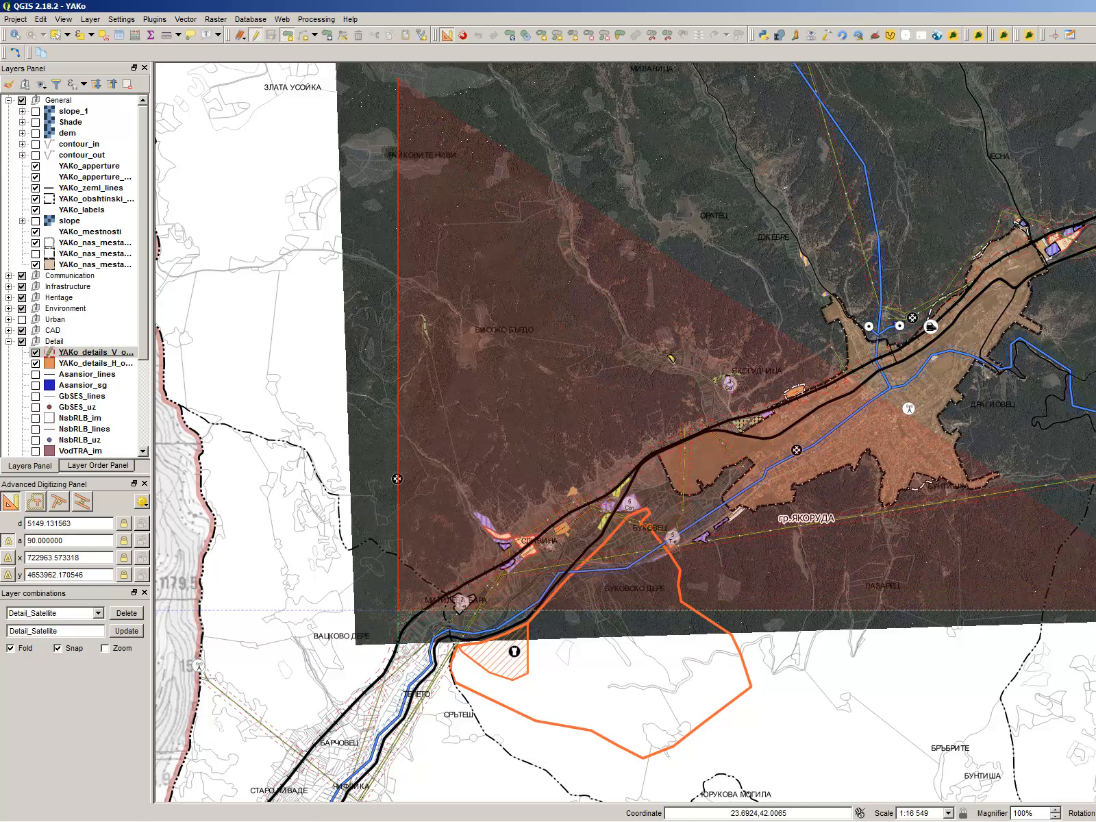
left_click(1095, 609)
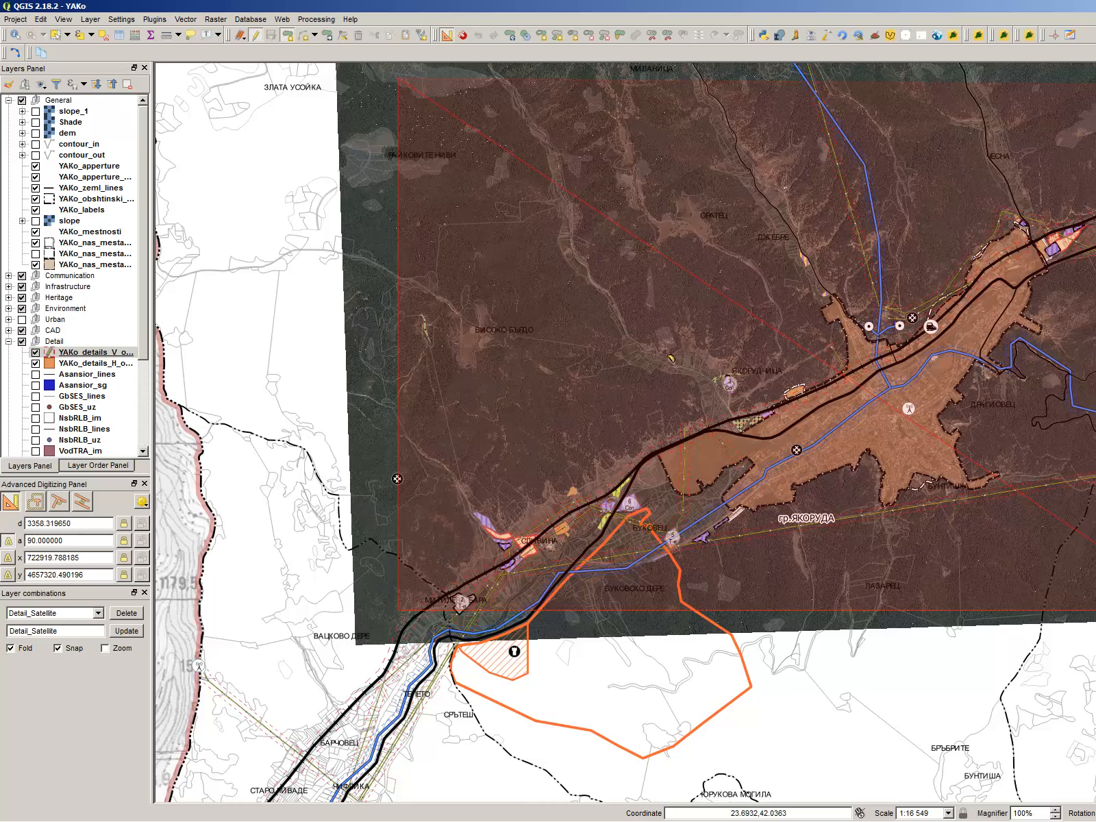
scroll(1095, 77, "down", 1)
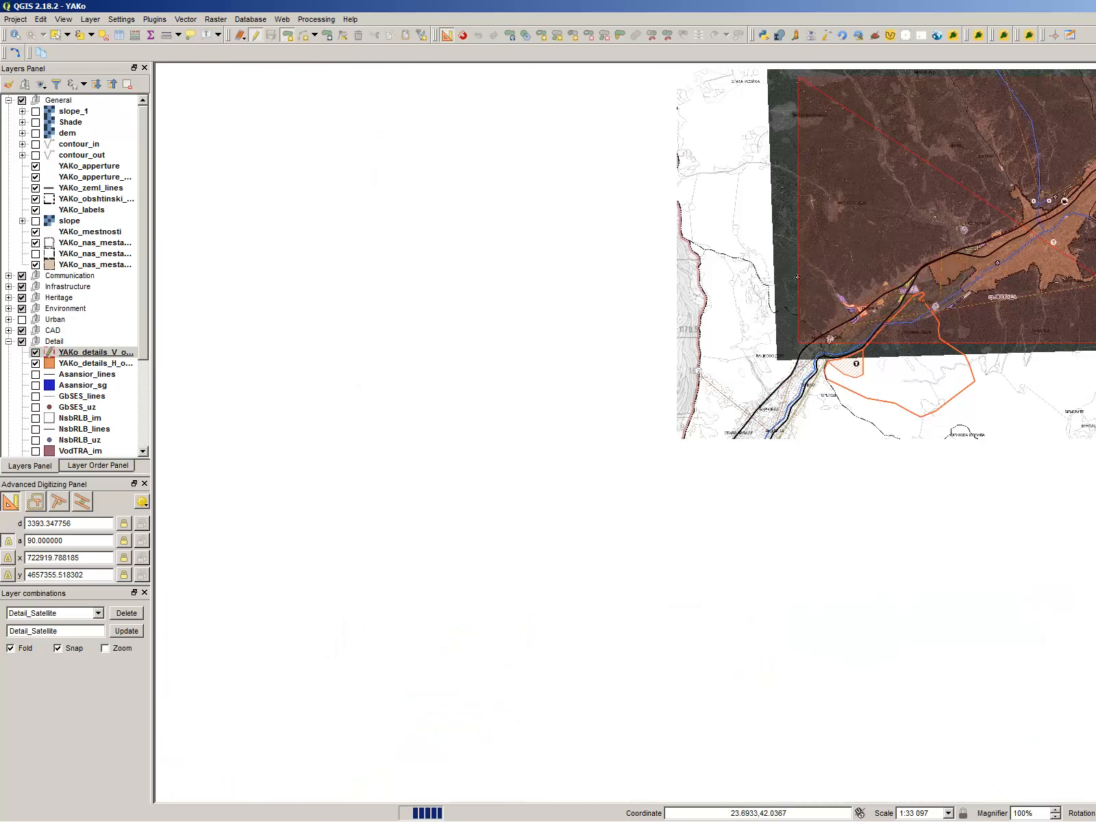
scroll(1095, 78, "up", 1)
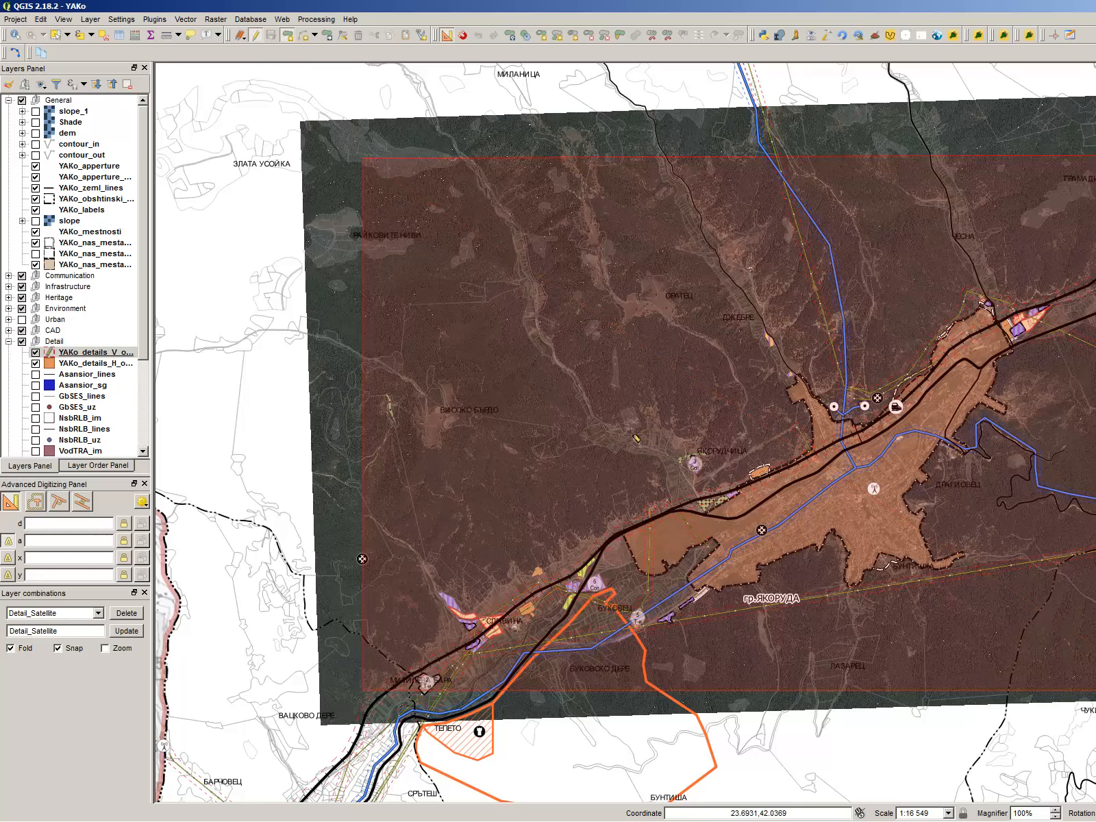
Step: Finish the Якоруда extent polygon and set its typeStr attribute to Якоруда
right_click(694, 454)
left_click(689, 460)
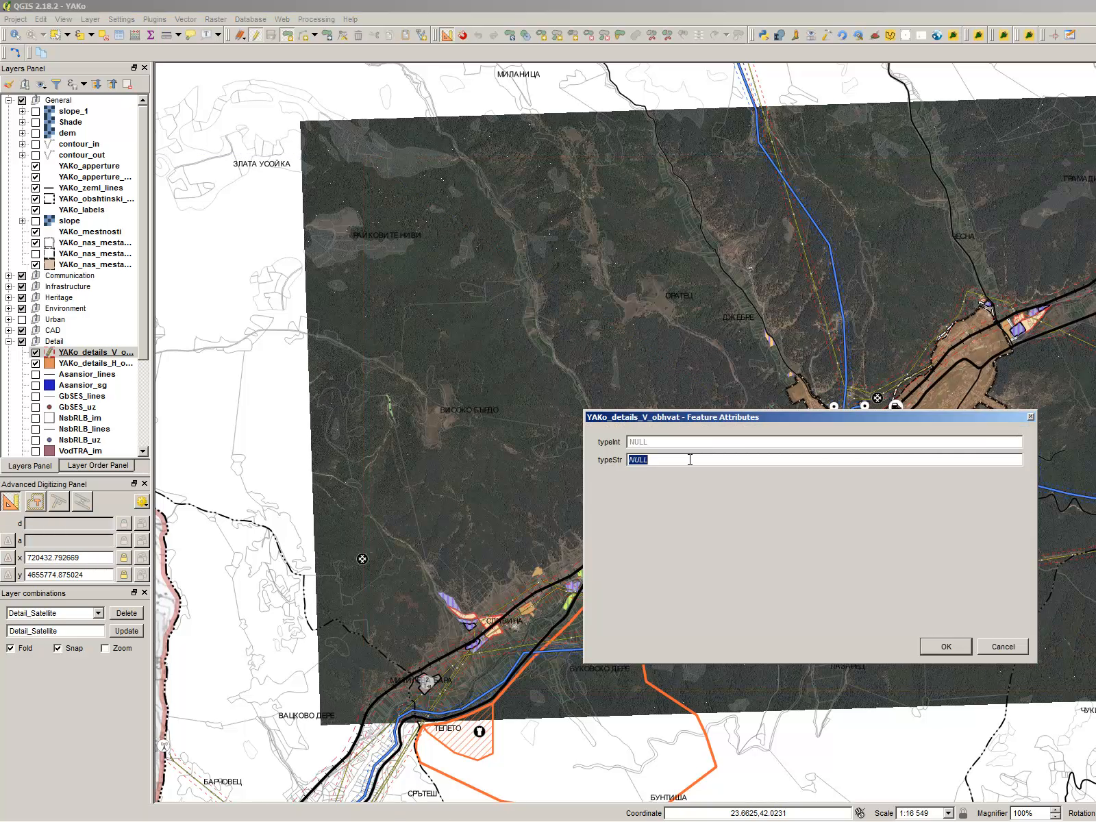
type("Якоруда")
left_click(949, 647)
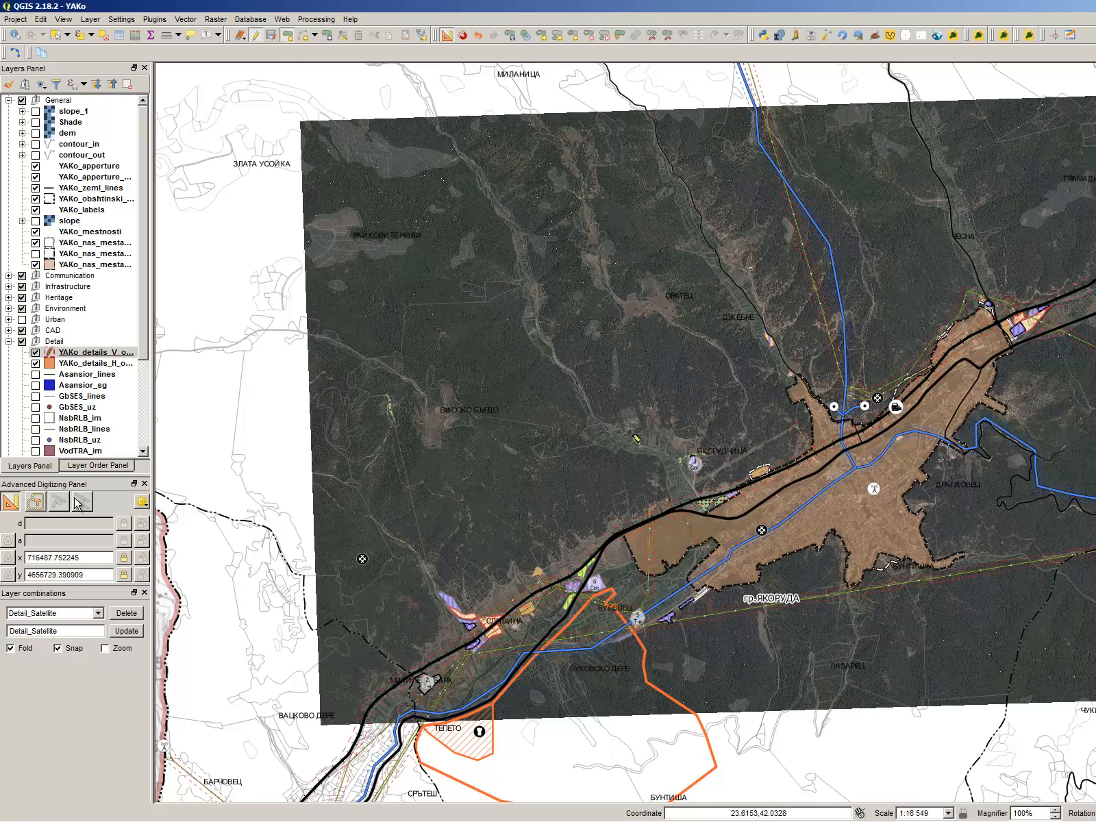
Step: Move YAKo_details_H_obhvat and YAKo_details_V_obhvat from below the satellite images to the top of the layer rendering order
left_click(85, 466)
scroll(109, 349, "down", 10)
left_click(92, 408)
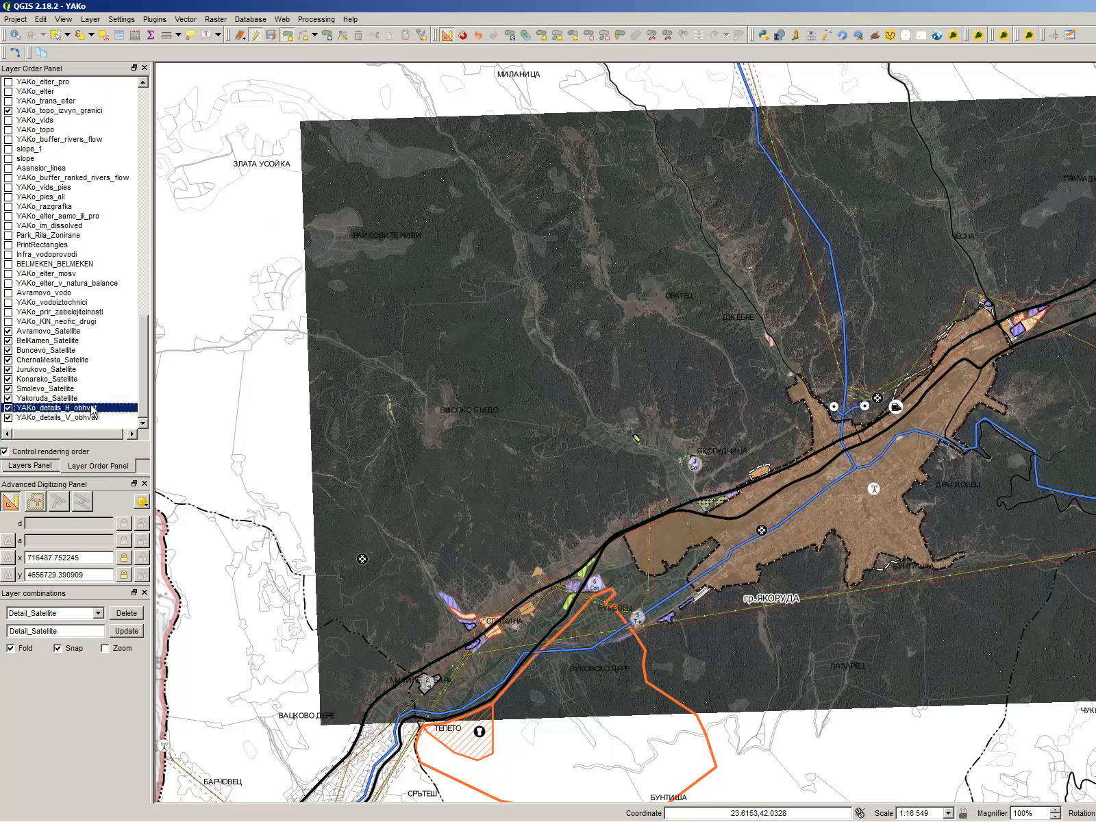
scroll(92, 384, "up", 10)
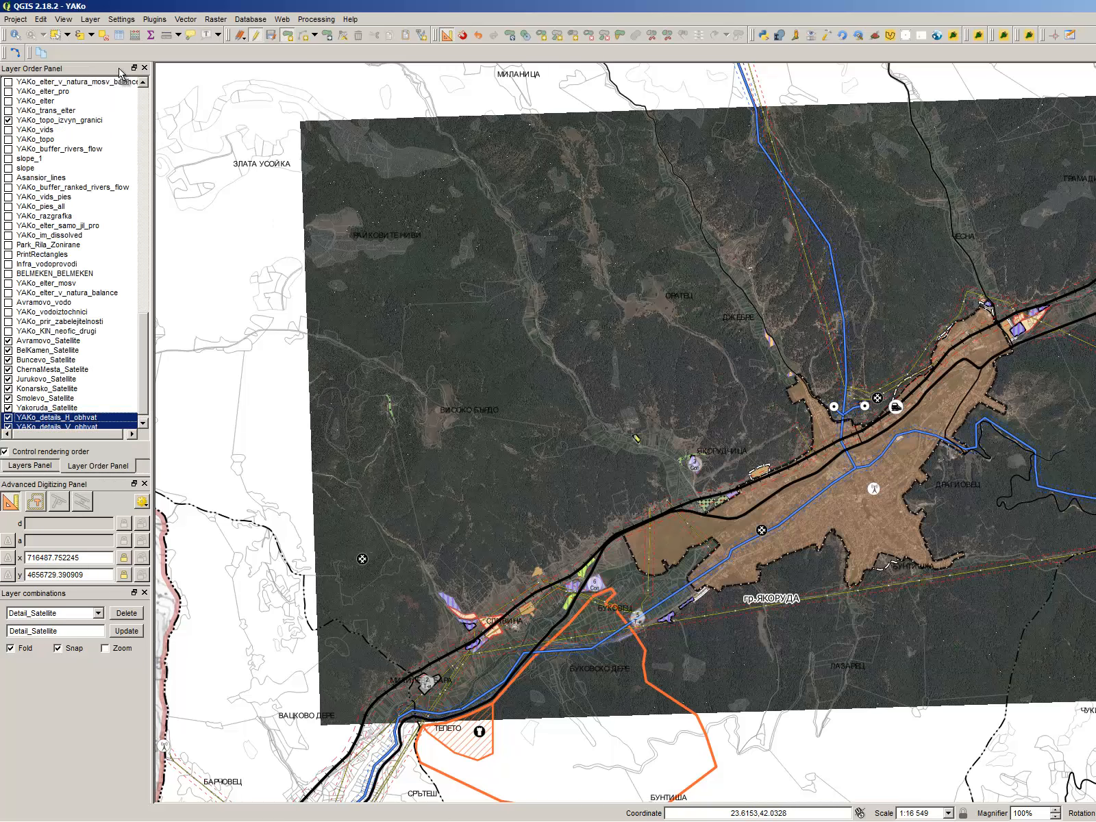
left_click(51, 467)
Step: Draw a second V extent polygon over the satellite image around Бунцево and enter 1 in its attributes
scroll(590, 130, "down", 1)
scroll(1090, 418, "up", 2)
scroll(1090, 363, "down", 1)
scroll(617, 357, "up", 1)
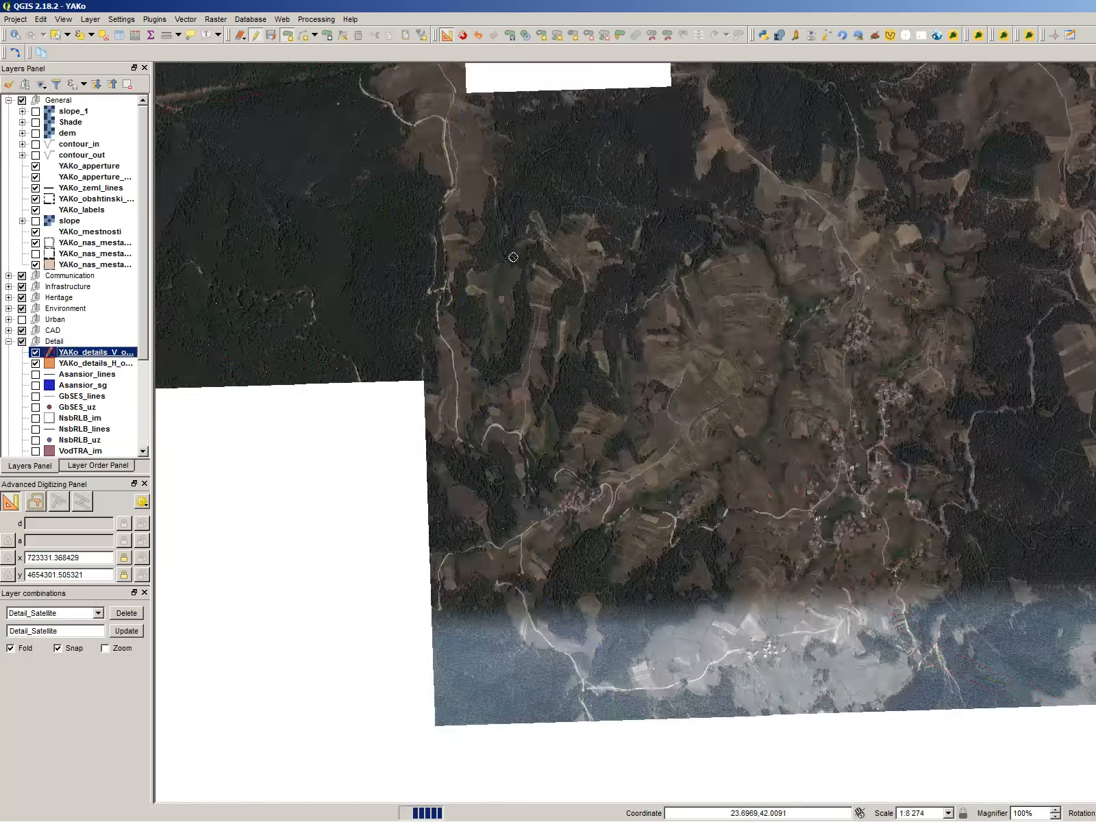
left_click(474, 711)
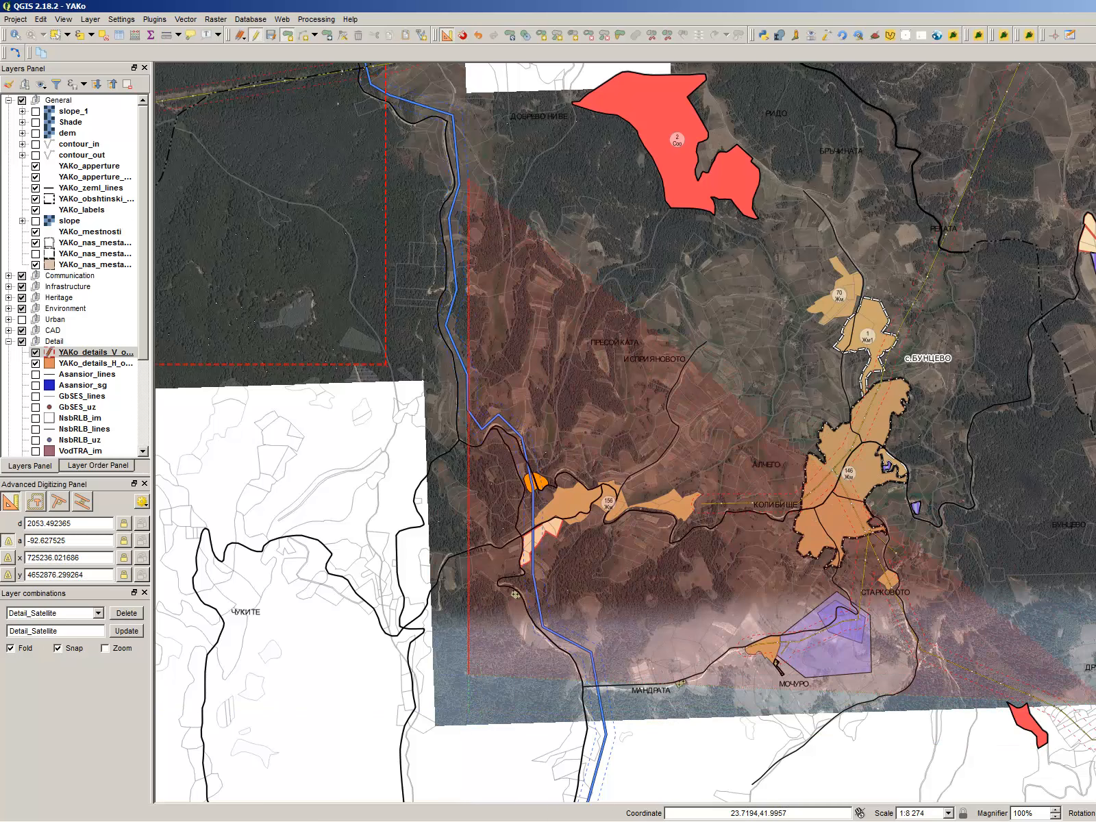
key("space")
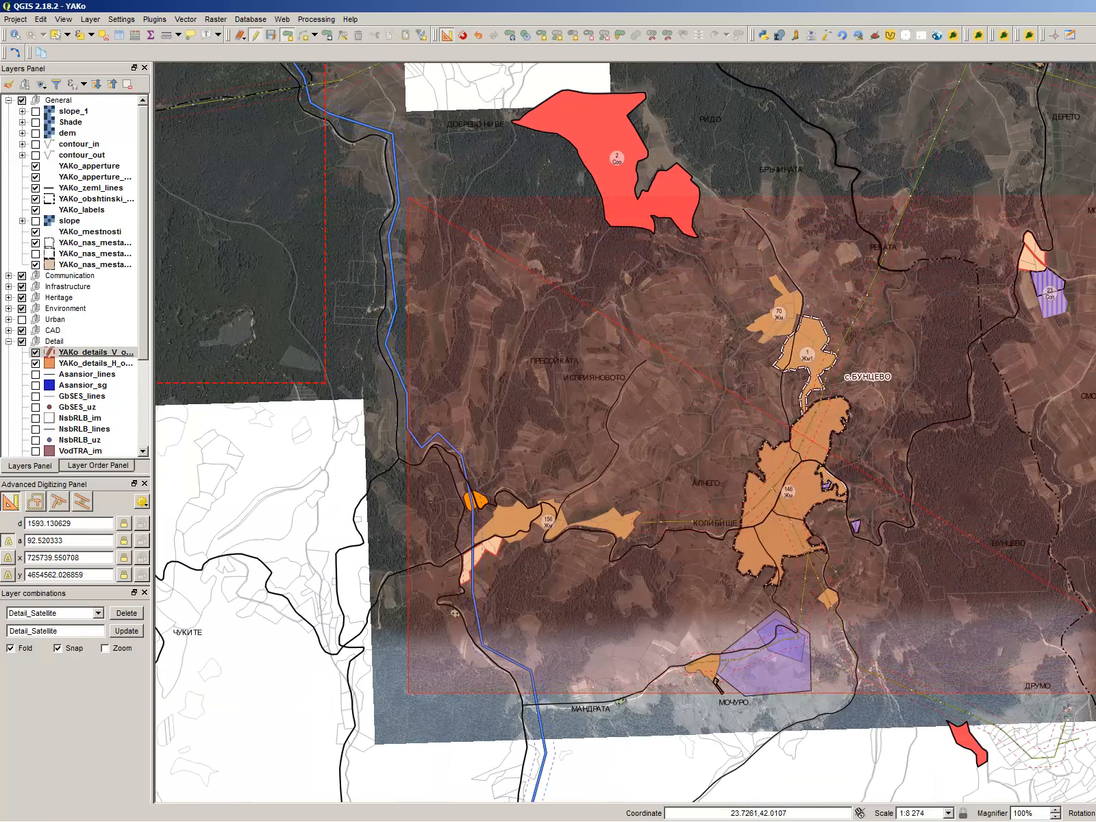
right_click(840, 404)
type("1")
key("Tab")
key("Return")
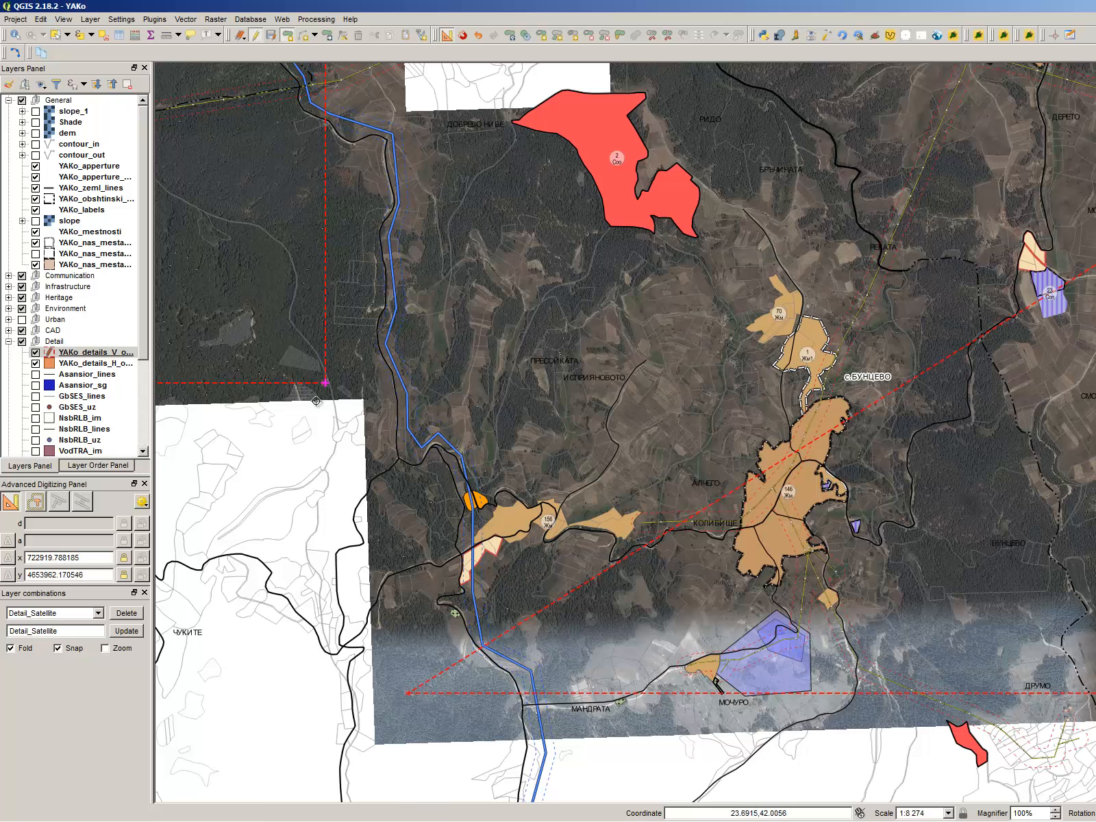
Step: Add a polygon from the Бунцево extent's southwest corner north and then east to fill the missing half, accepting its attributes
left_click(407, 690)
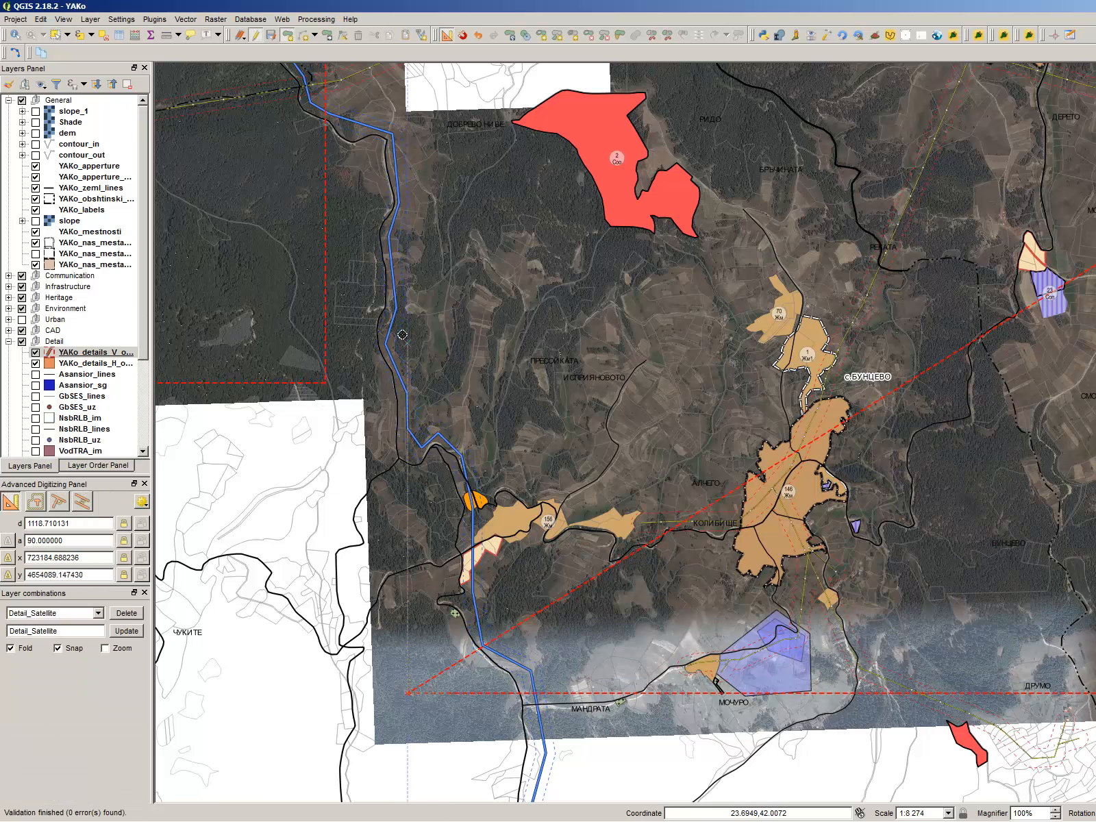
left_click(408, 214)
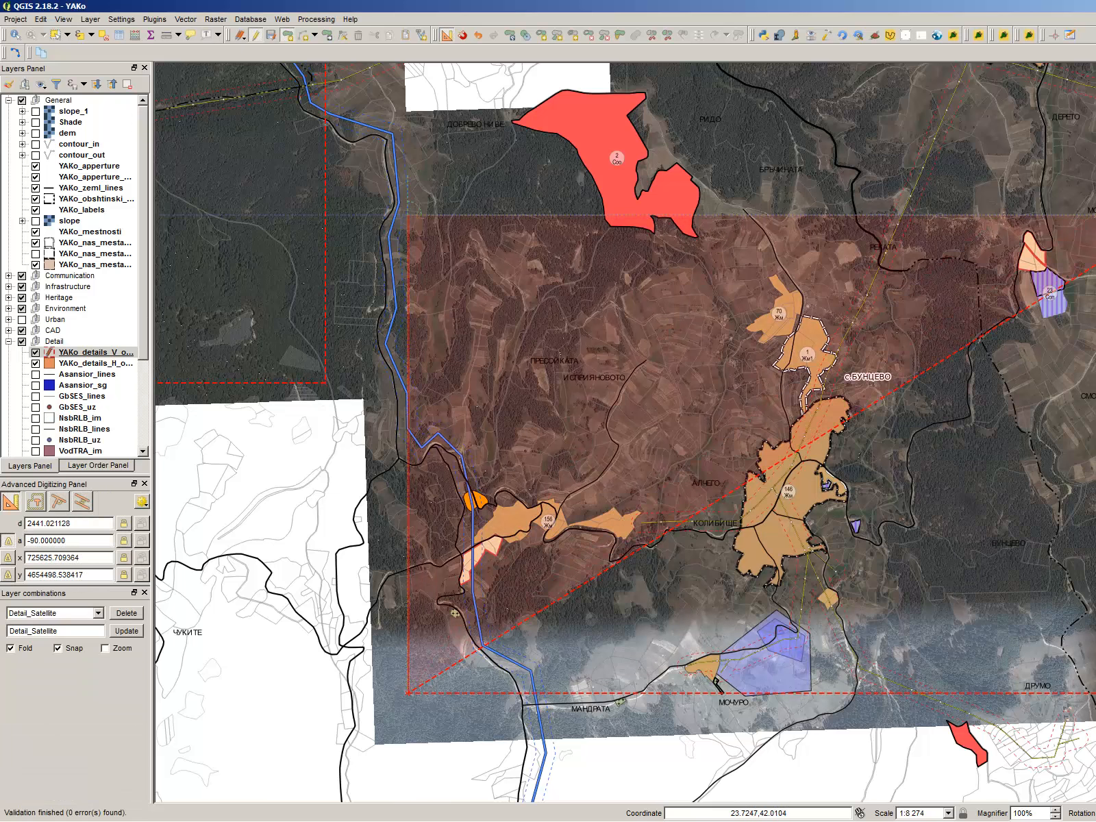
left_click(1095, 198)
right_click(550, 215)
left_click(959, 648)
Step: Move the new Бунцево polygon's northwest vertex north with the Node tool to level its upper edge
left_click(344, 35)
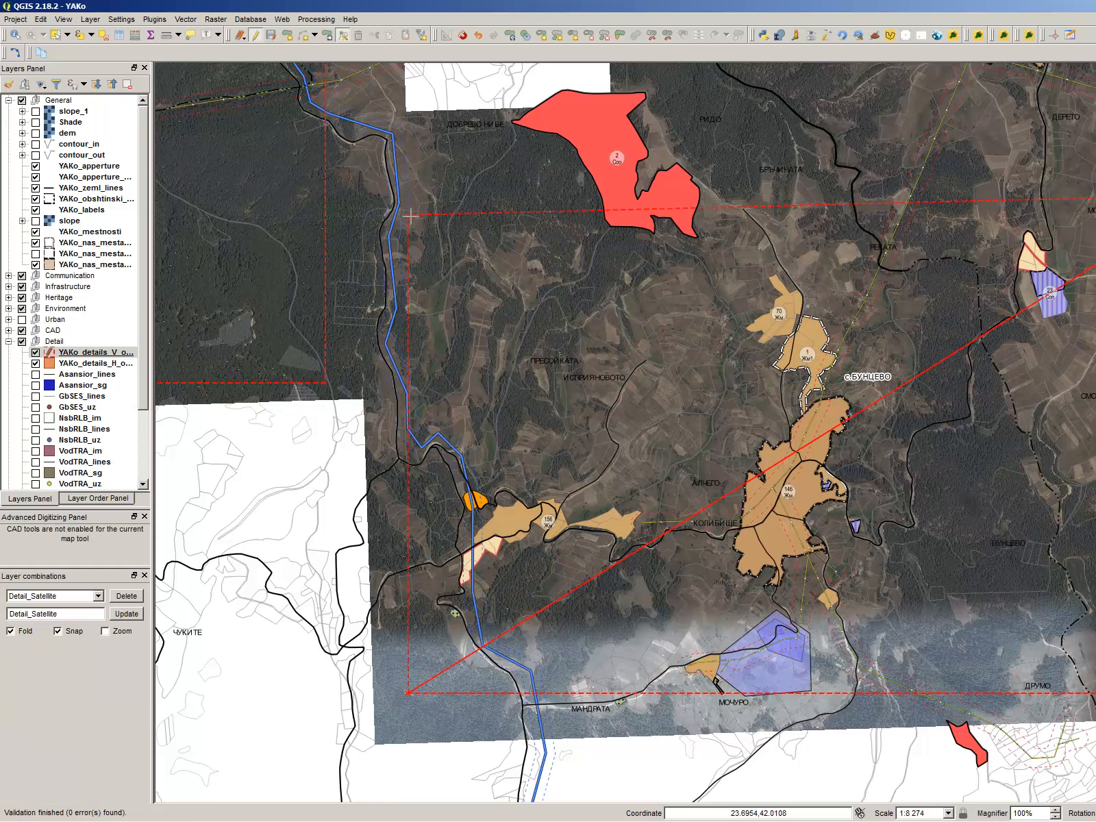
left_click(408, 213)
left_click_drag(409, 214, 408, 192)
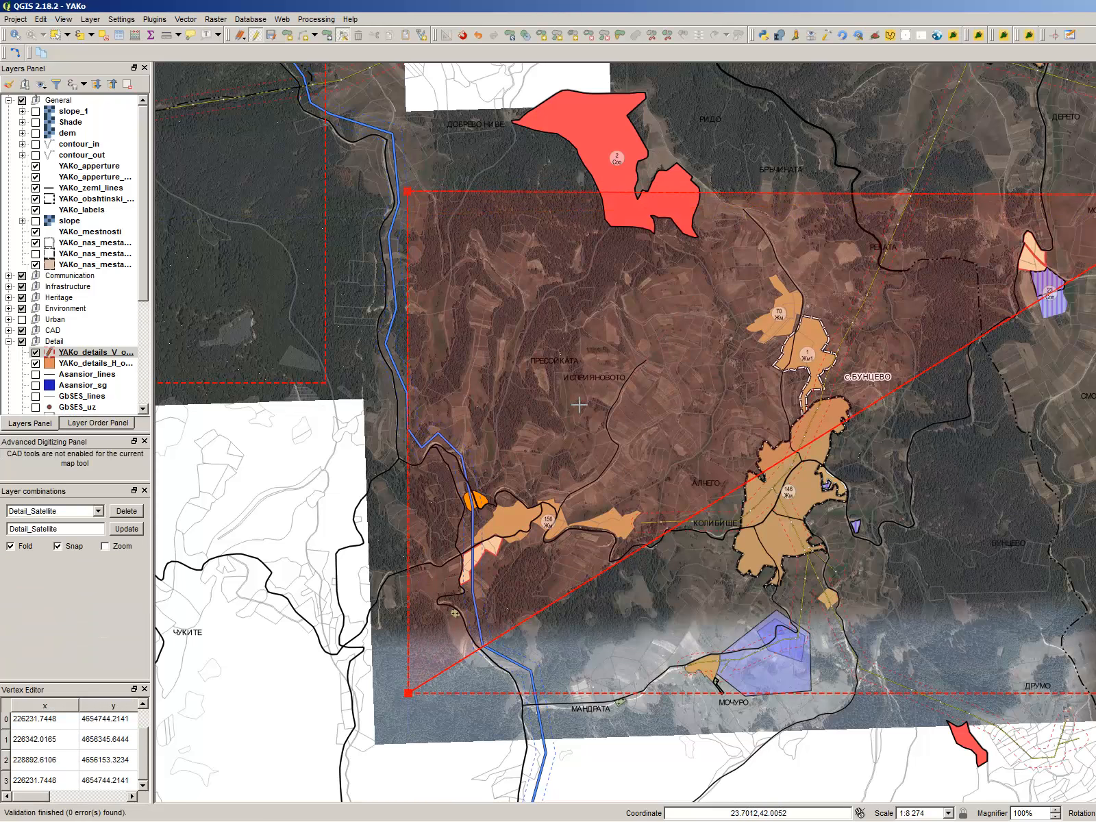
Step: Select the two V extent polygons around Бунцево and merge them into one feature
left_click(56, 34)
left_click_drag(685, 405, 939, 494)
left_click(684, 35)
left_click(719, 525)
Step: Digitize a rectangular V extent with right-angled corners over the satellite image around Бел Камен and accept its attributes
scroll(608, 354, "down", 1)
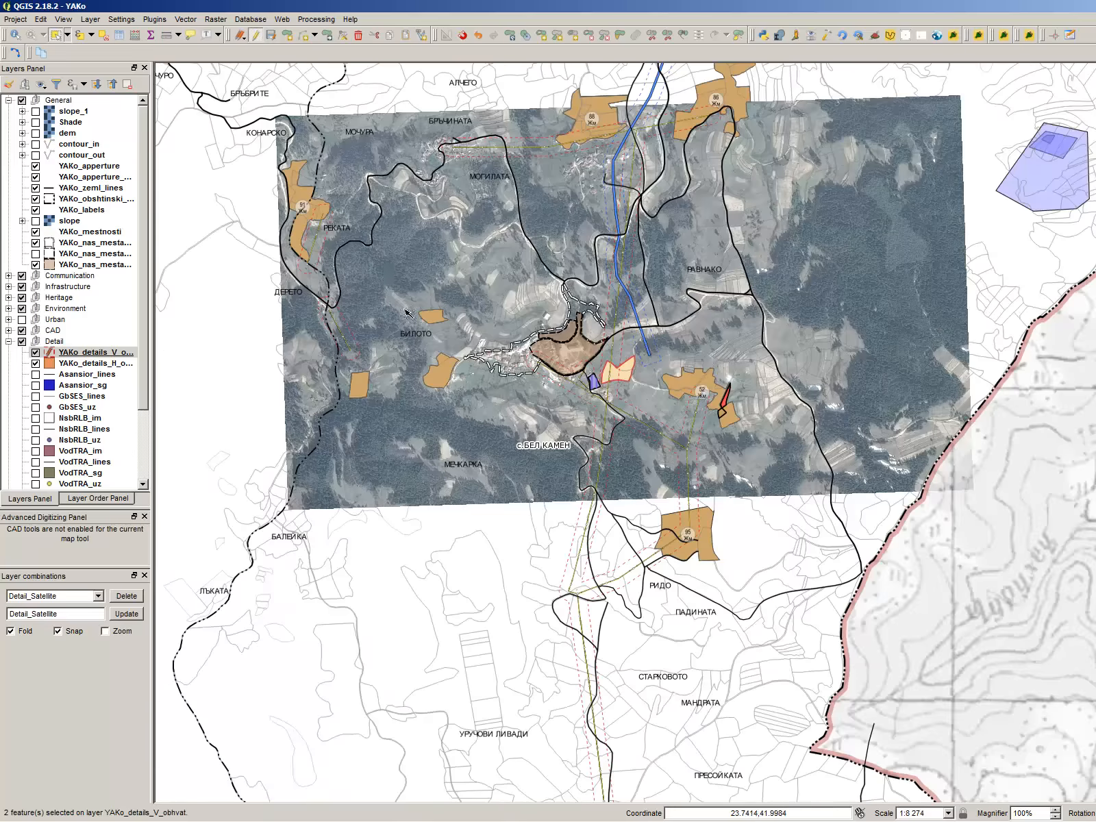
key("ctrl+.")
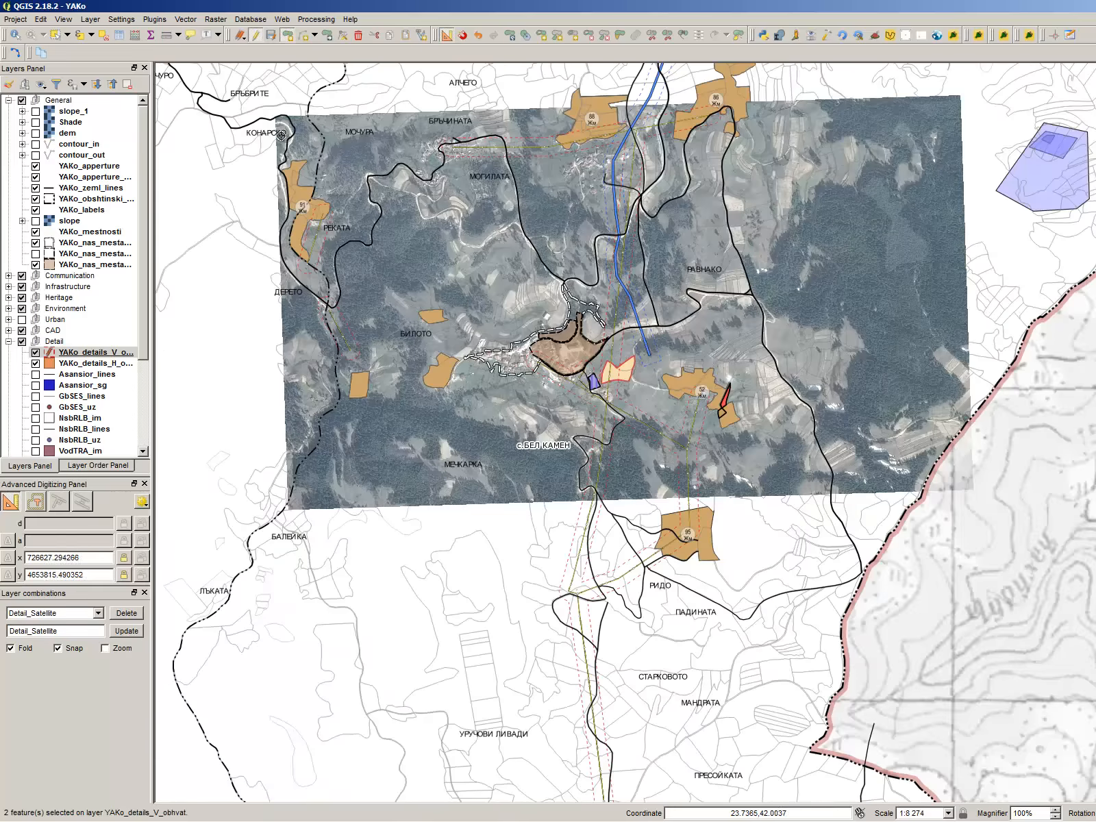
left_click(281, 135)
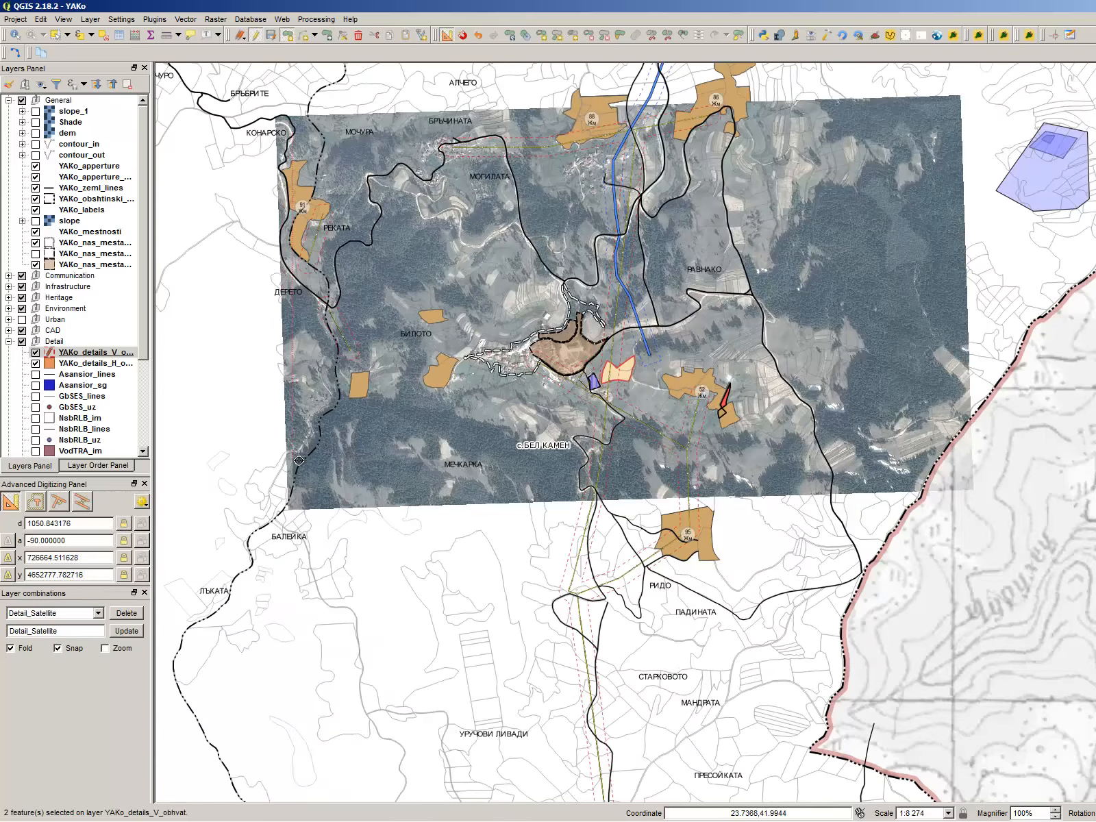
left_click(294, 475)
left_click(833, 475)
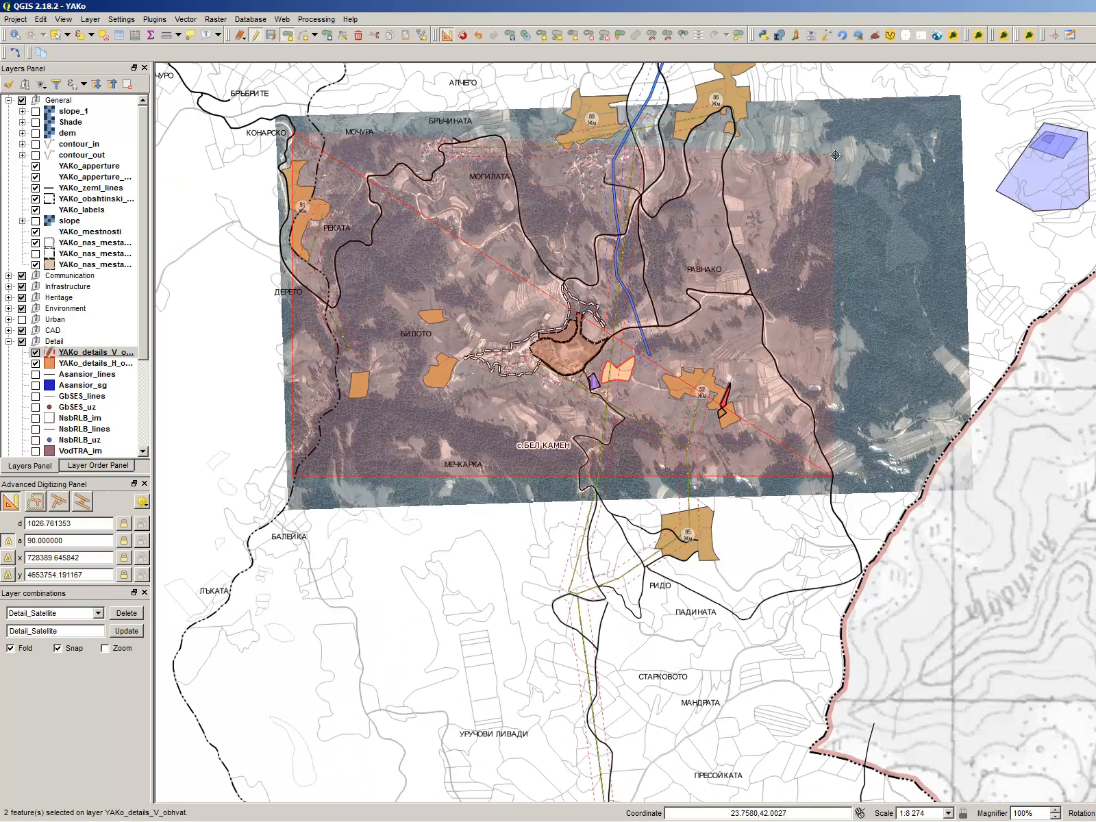
left_click(819, 126)
right_click(819, 127)
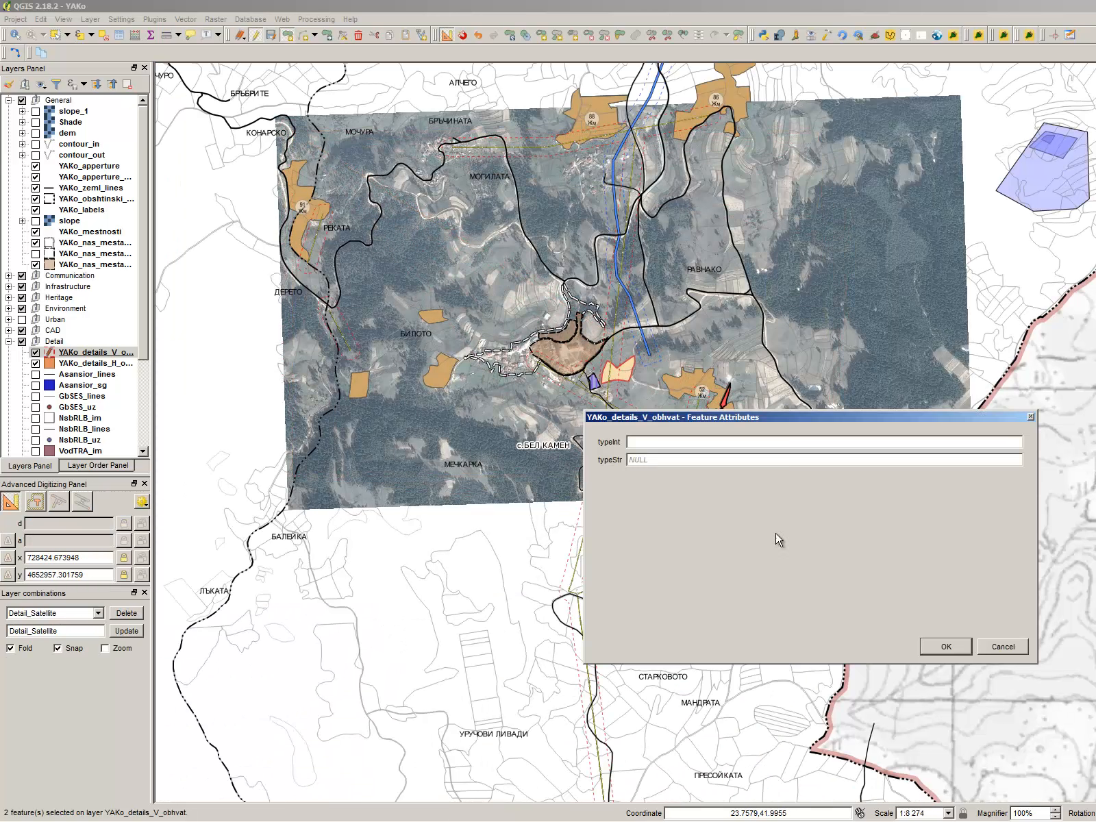
left_click(945, 646)
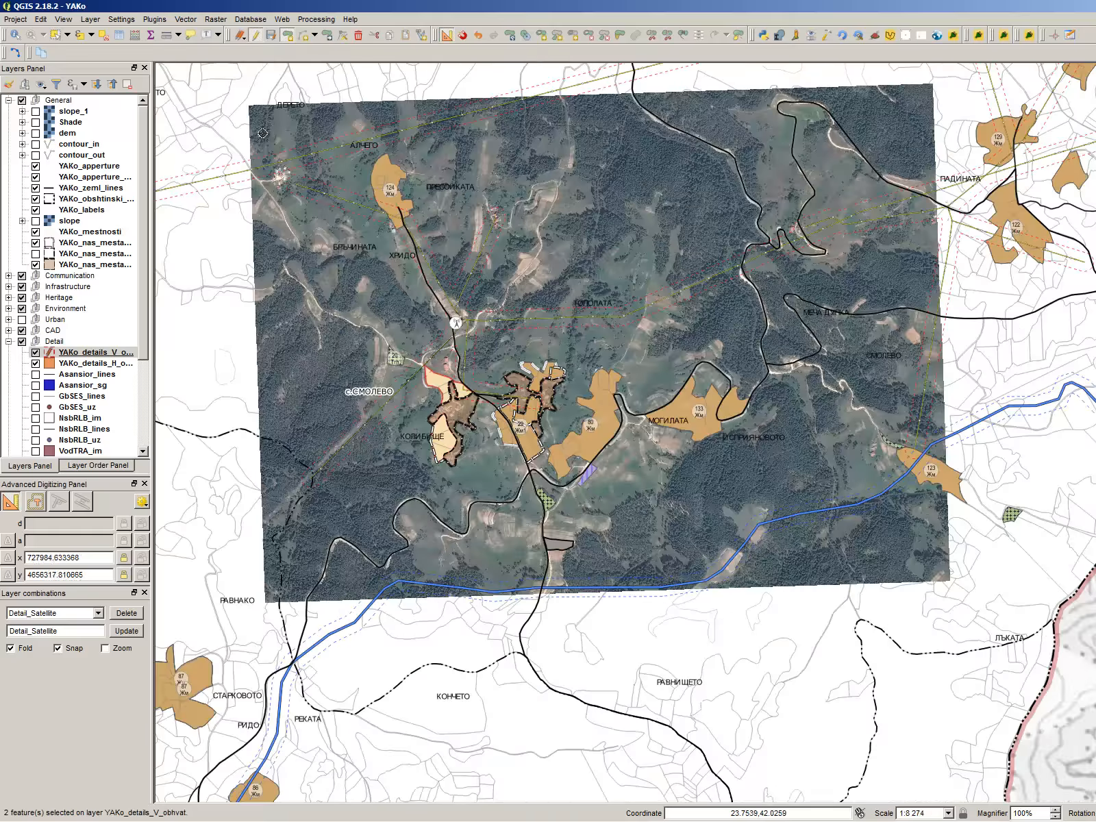
Step: Digitize a rectangular V extent just inside the satellite image around Смолево and accept its attributes
left_click(262, 132)
left_click(267, 563)
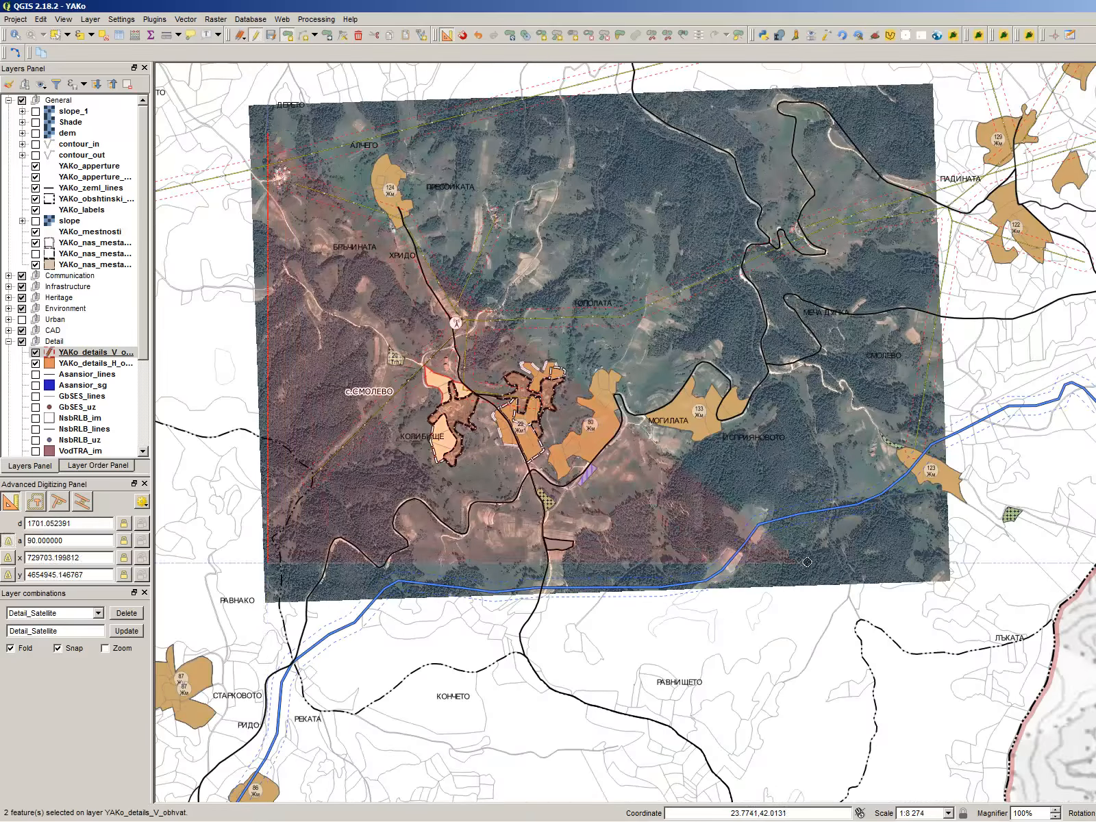
left_click(882, 564)
left_click(890, 131)
right_click(889, 130)
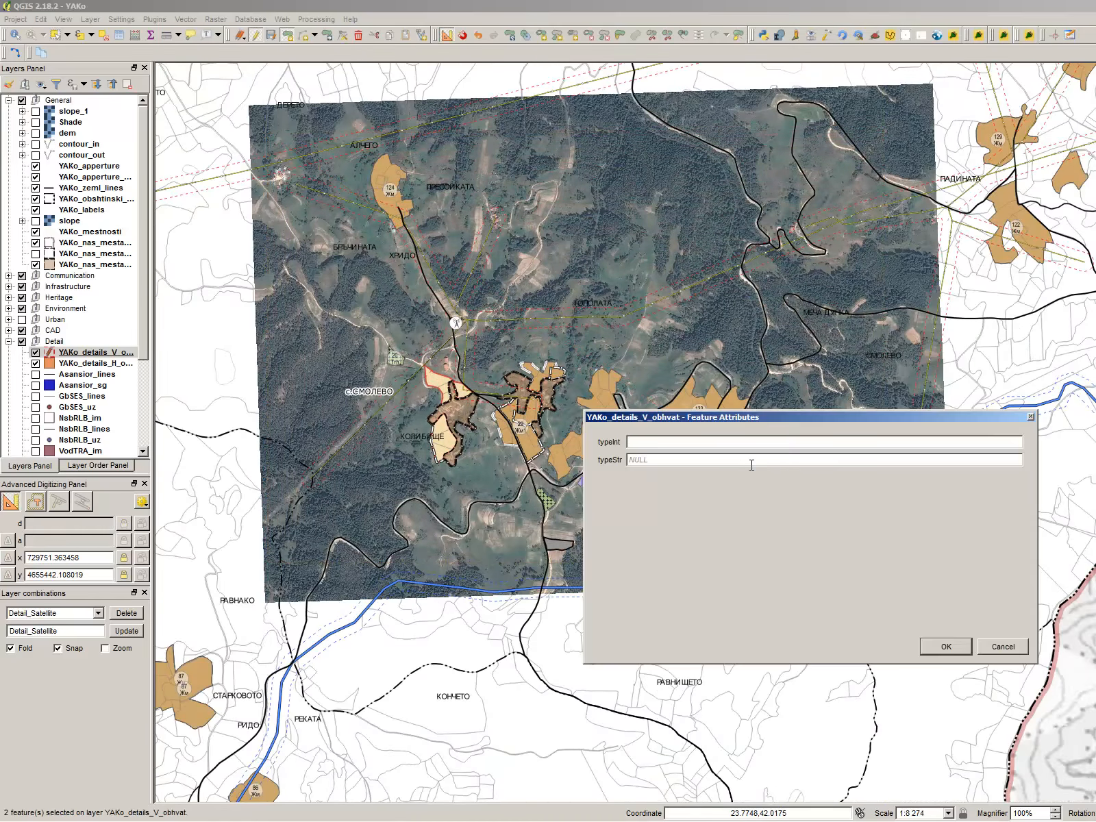
key("Return")
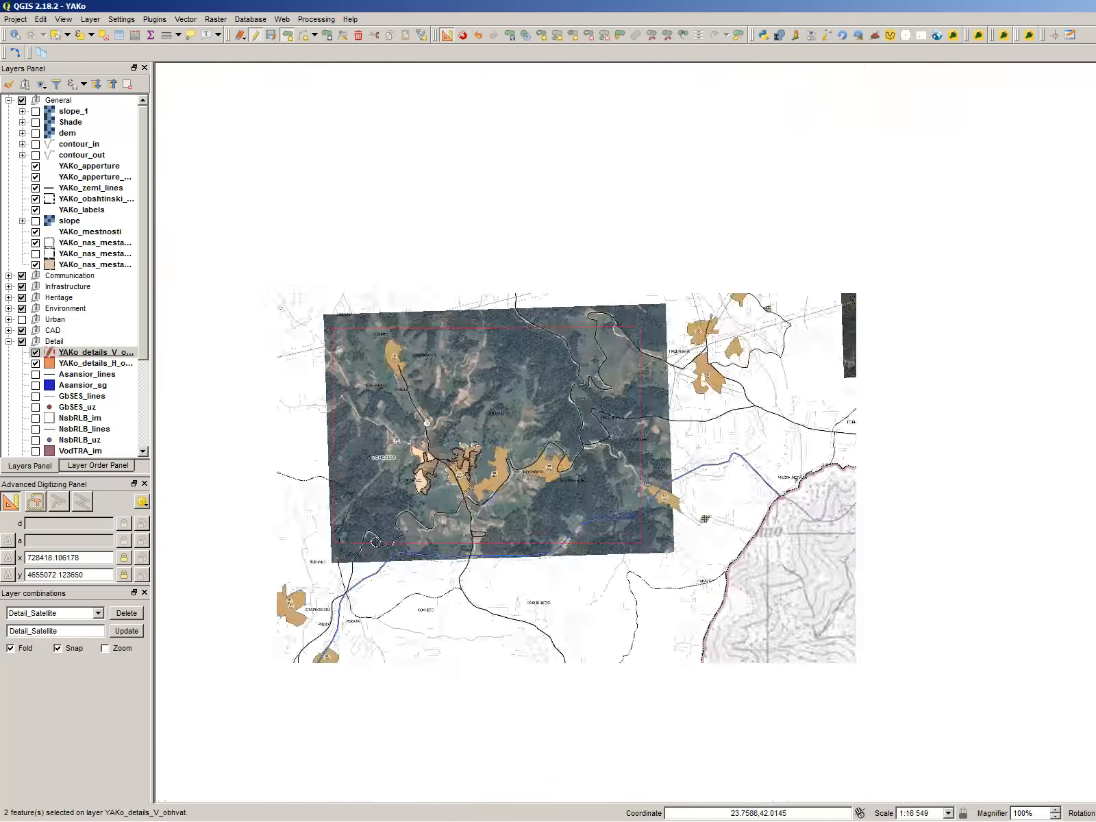
Step: Digitize a tall rectangular V extent inside the Черна Места satellite image and enter "с. Черна Места" in its attributes
scroll(583, 536, "down", 1)
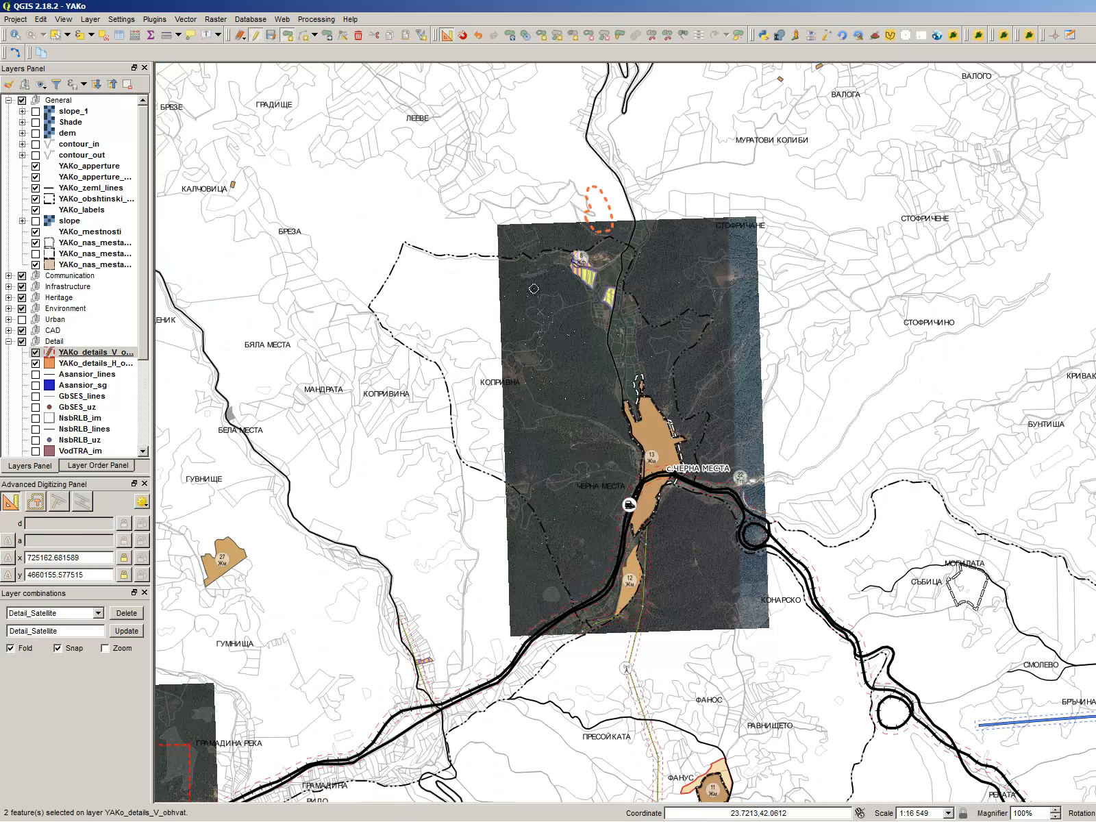
left_click(510, 240)
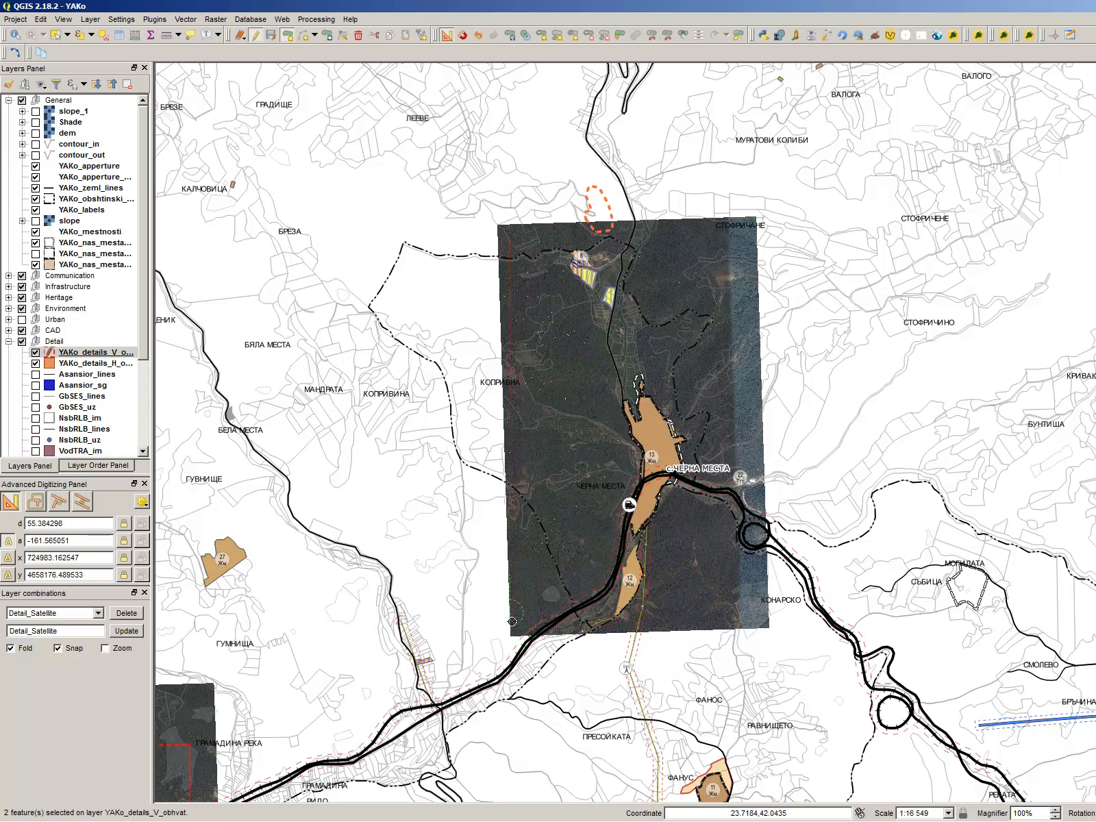
left_click(511, 624)
left_click(765, 623)
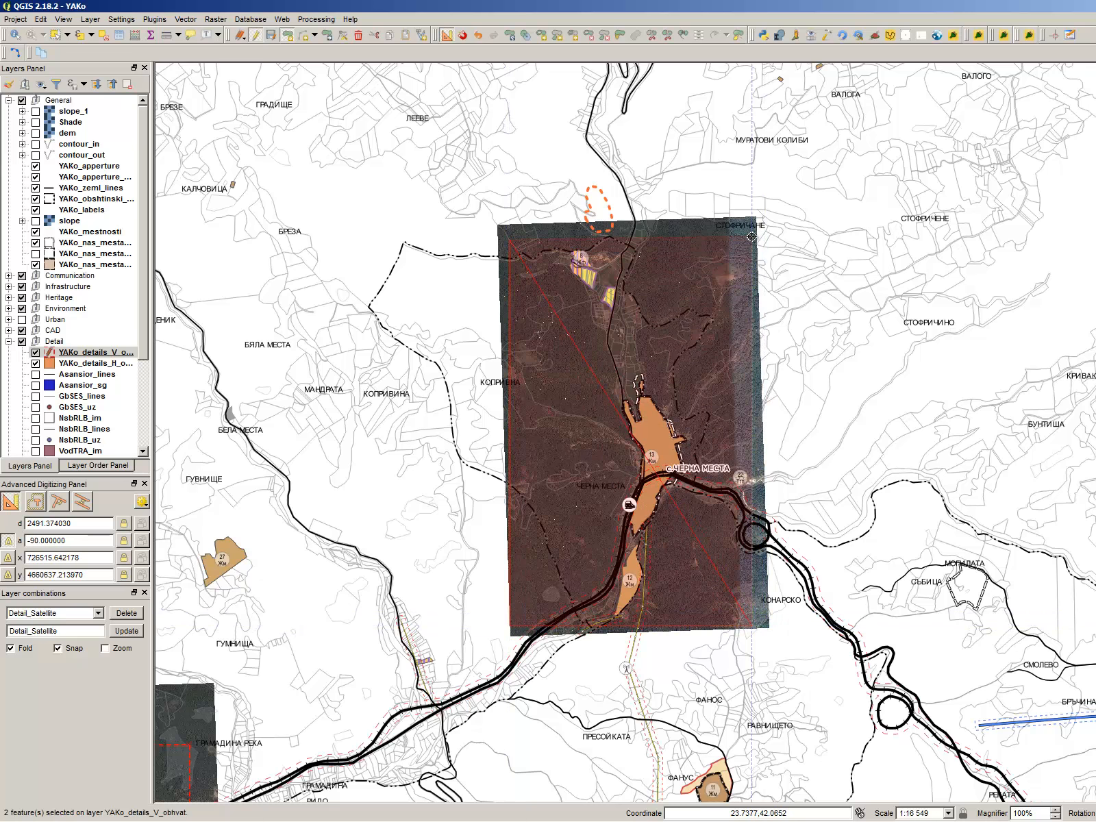
right_click(752, 236)
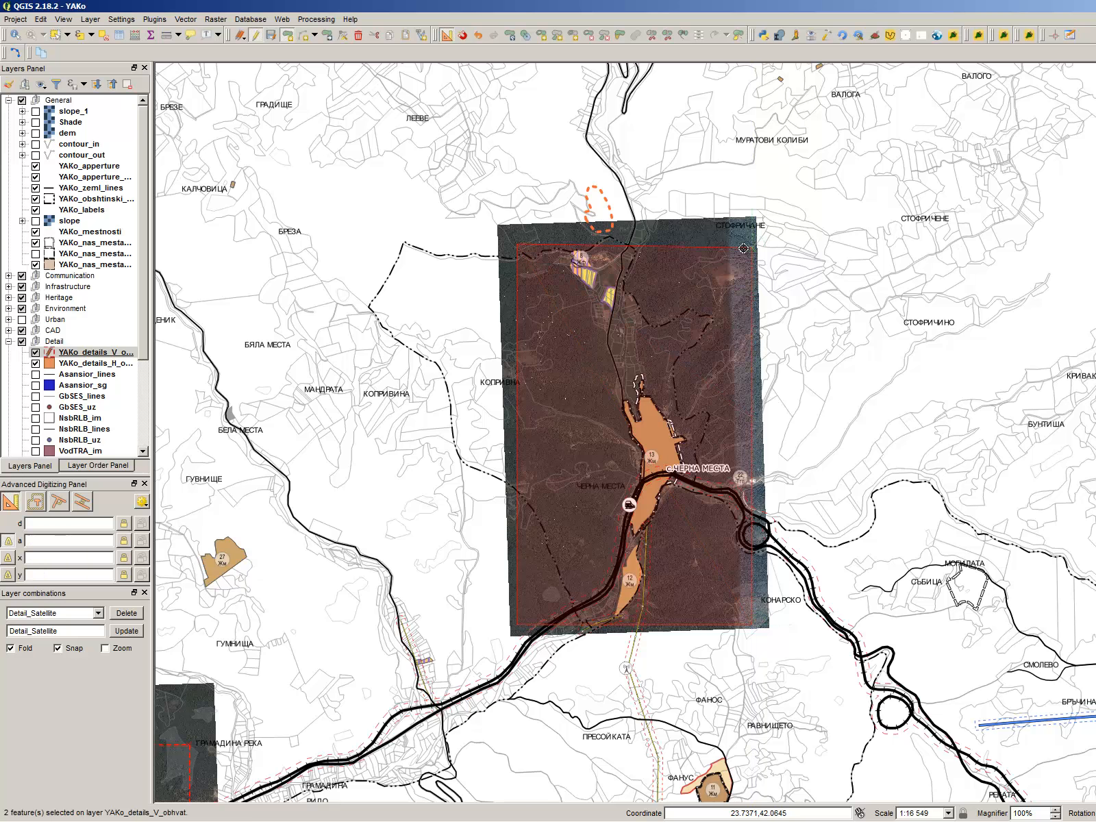
type("с. Черна Места")
key("Return")
Step: End editing of YAKo_details_V_obhvat and save its changes
scroll(574, 185, "down", 1)
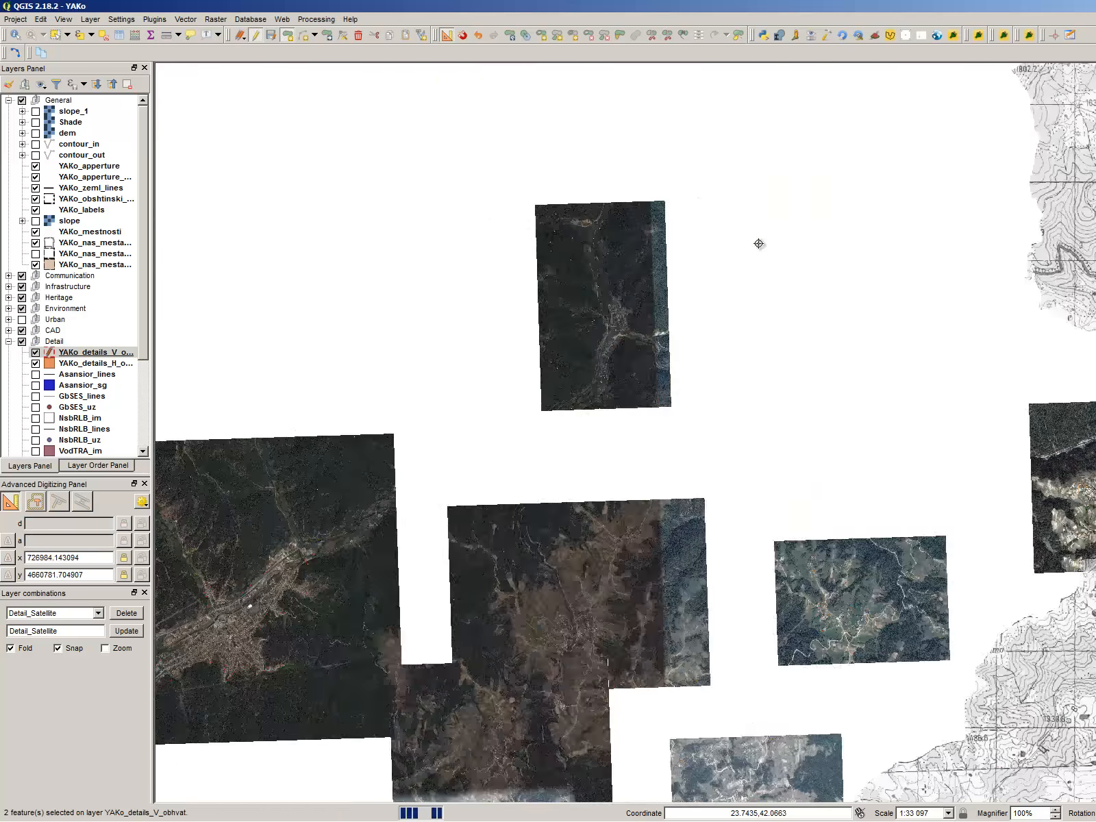
scroll(638, 614, "up", 1)
left_click(96, 352)
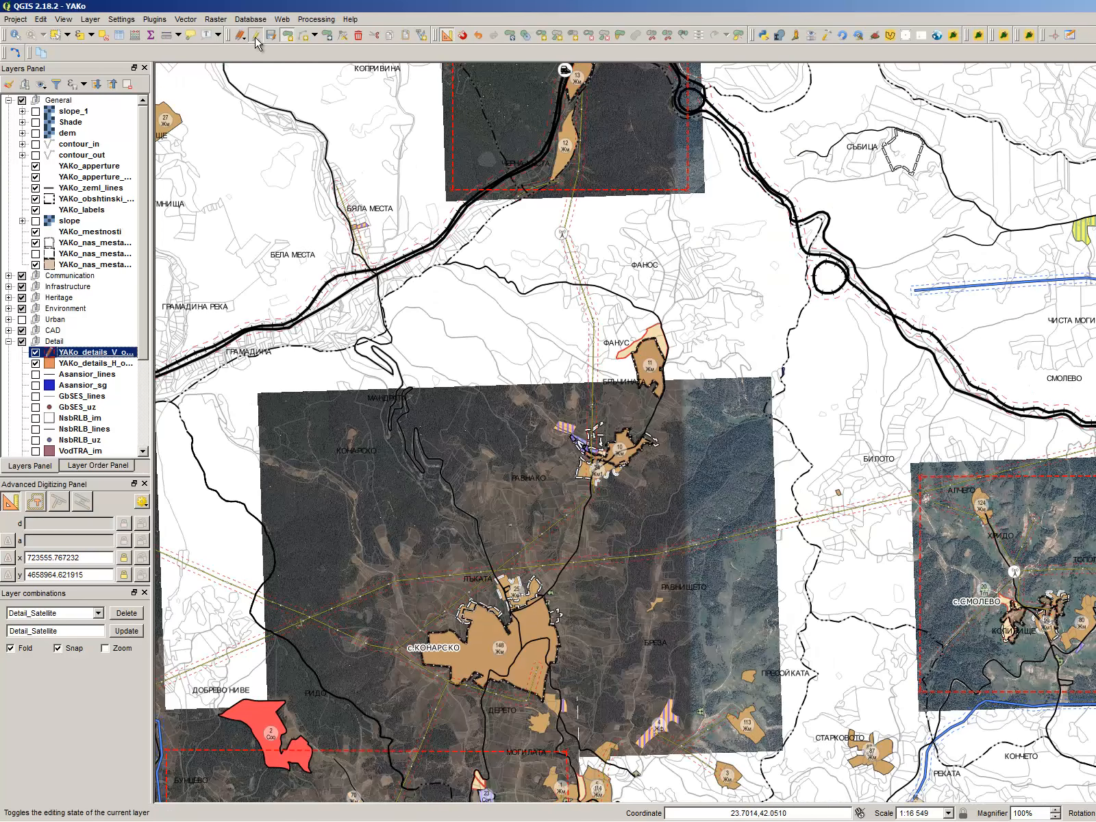
left_click(255, 35)
left_click(642, 426)
Step: Hide all layers and show only YAKo_details_V_obhvat and YAKo_details_H_obhvat
scroll(412, 455, "down", 1)
scroll(741, 320, "down", 1)
key("ctrl+shift+h")
left_click(36, 352)
left_click(35, 364)
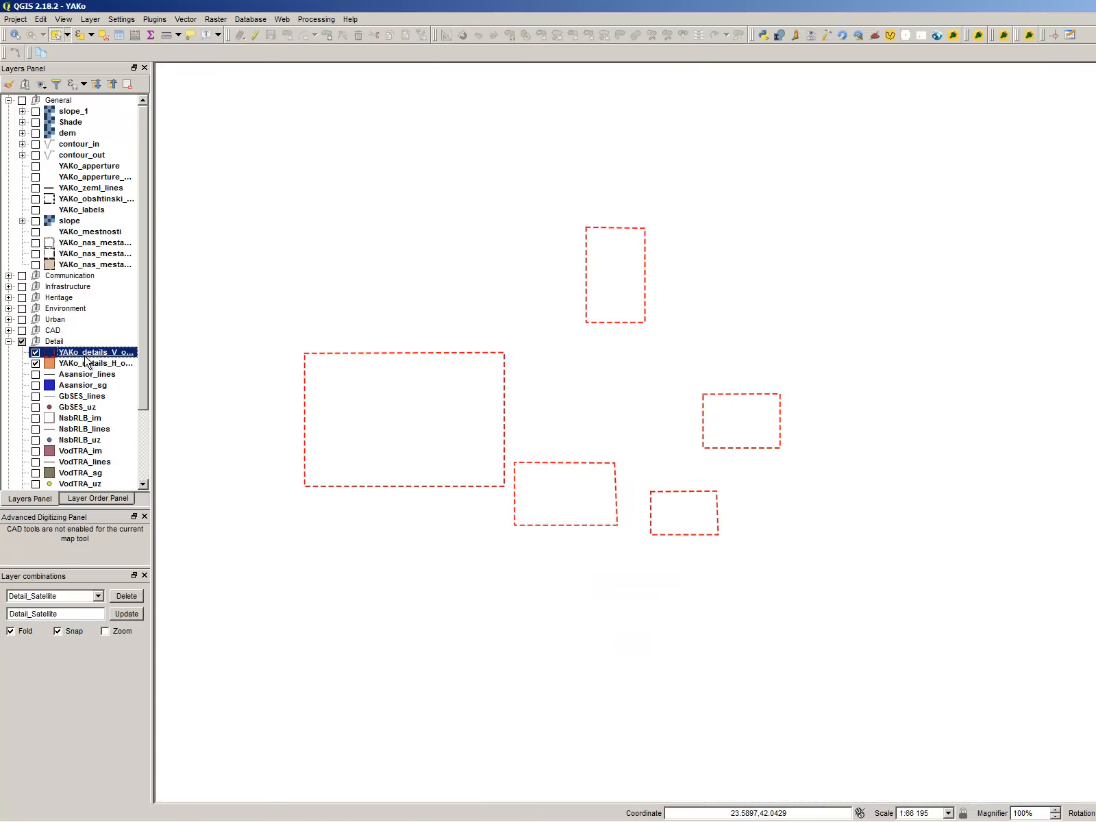
Step: Copy the red dashed outline style of YAKo_details_V_obhvat and apply it to YAKo_details_H_obhvat
left_click(84, 364)
left_click(83, 354)
left_click(64, 361)
scroll(544, 361, "down", 2)
scroll(547, 361, "up", 2)
left_click(314, 420)
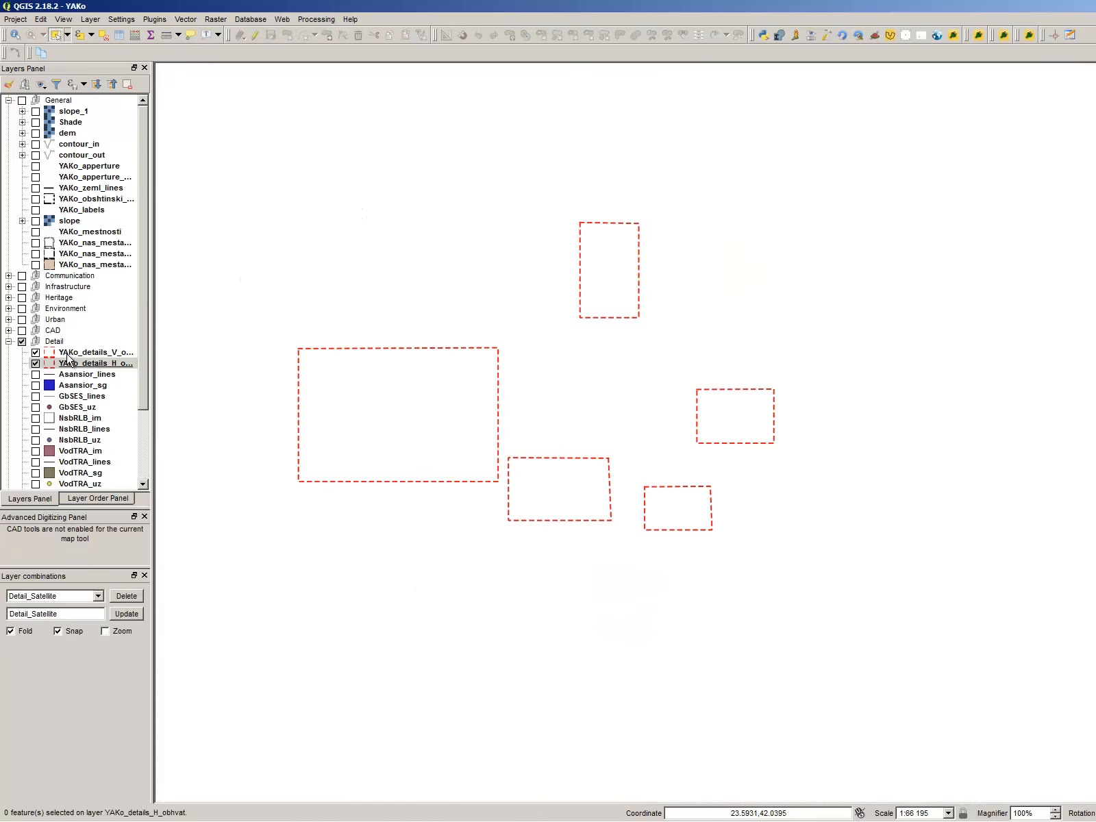
Step: Check the attribute table of YAKo_details_V_obhvat and close it
left_click(66, 354)
left_click(645, 281)
left_click(124, 352)
key("F6")
left_click(336, 330)
key("Escape")
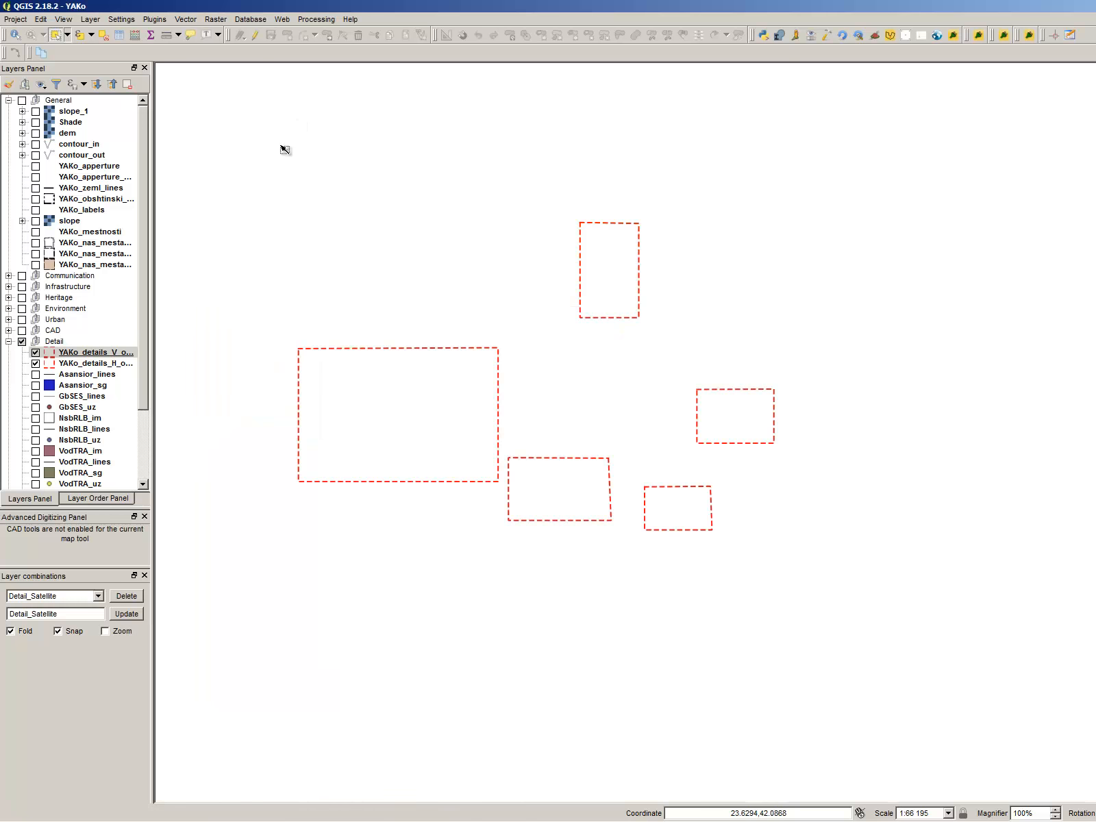
Step: Select the four landscape-format extents in YAKo_details_V_obhvat, leaving out the tall Черна Места one, and cut them from the layer
scroll(530, 237, "down", 2)
scroll(555, 242, "up", 2)
left_click(78, 356)
left_click_drag(848, 570, 342, 373)
left_click(255, 35)
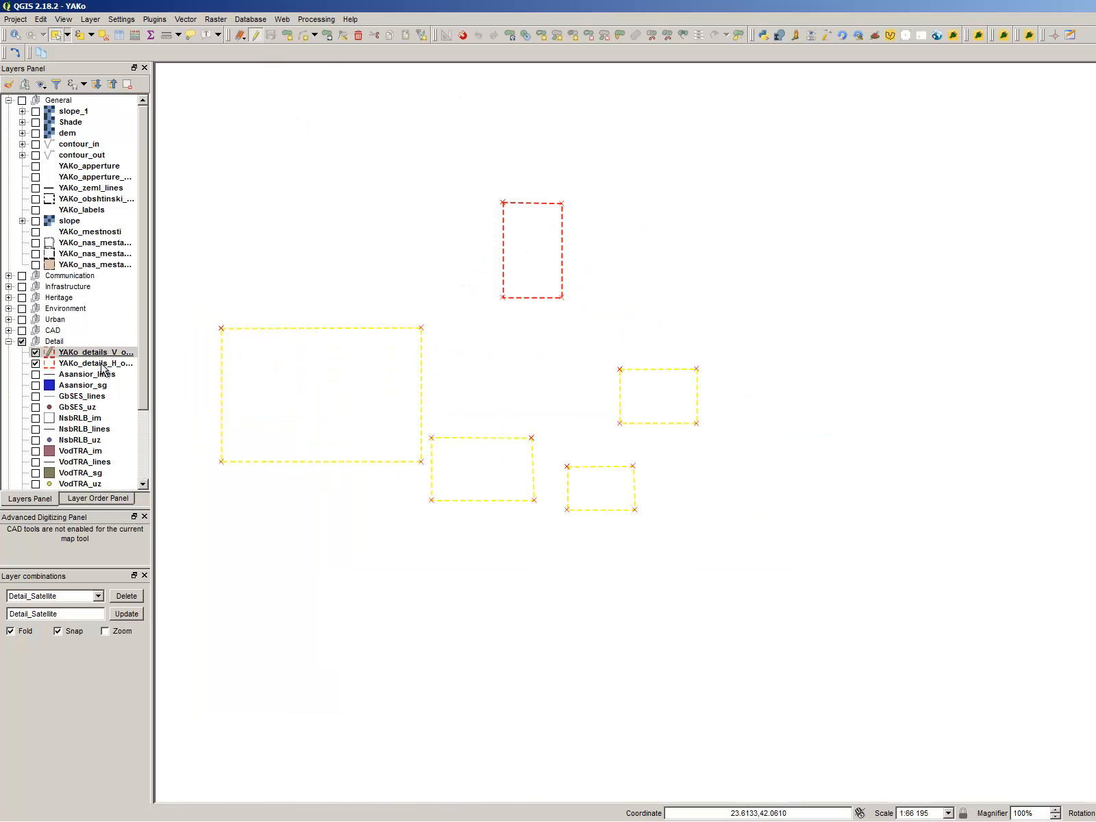
key("ctrl+x")
Step: Paste the four cut extents into YAKo_details_H_obhvat and save the layer's edits
left_click(101, 366)
left_click(258, 36)
key("ctrl+v")
left_click(430, 322)
left_click(255, 35)
left_click(653, 426)
Step: Save the removal of the cut extents in YAKo_details_V_obhvat and end its editing
left_click(86, 353)
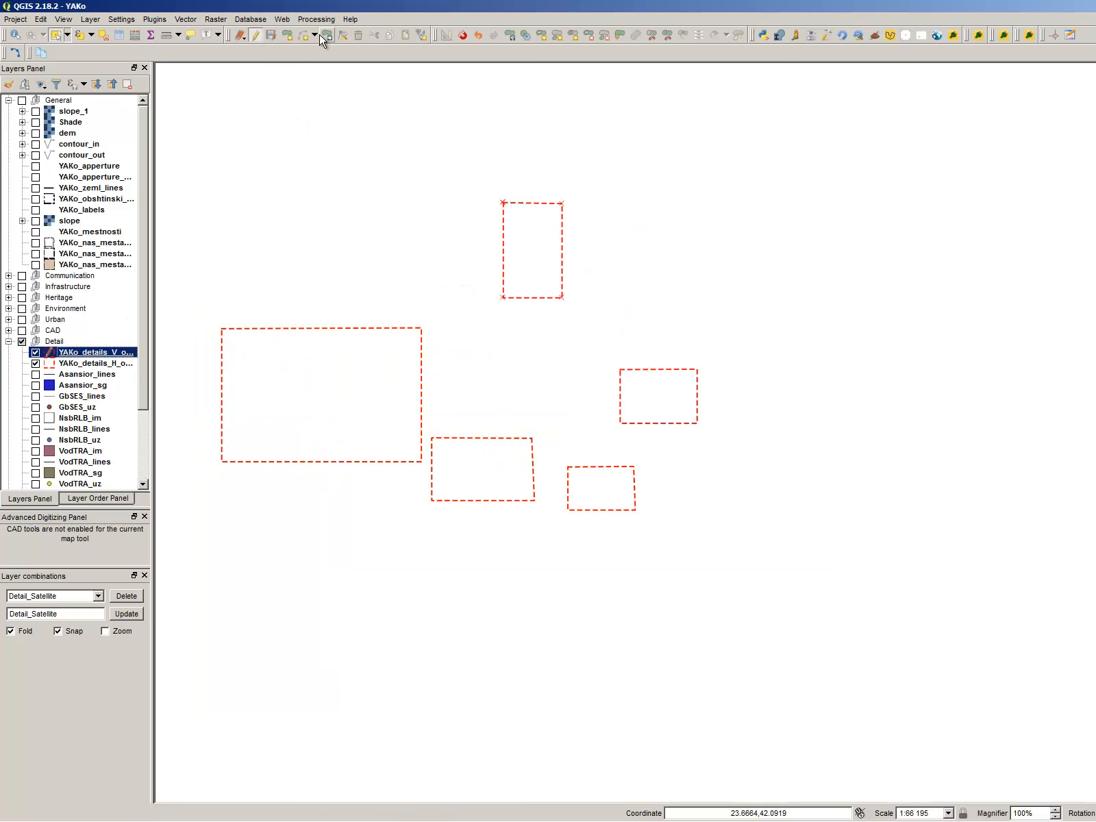
left_click(256, 35)
left_click(651, 426)
Step: Restore the Detail_Satellite layer combination and bring the area around Юруково into view
left_click(98, 595)
left_click(48, 646)
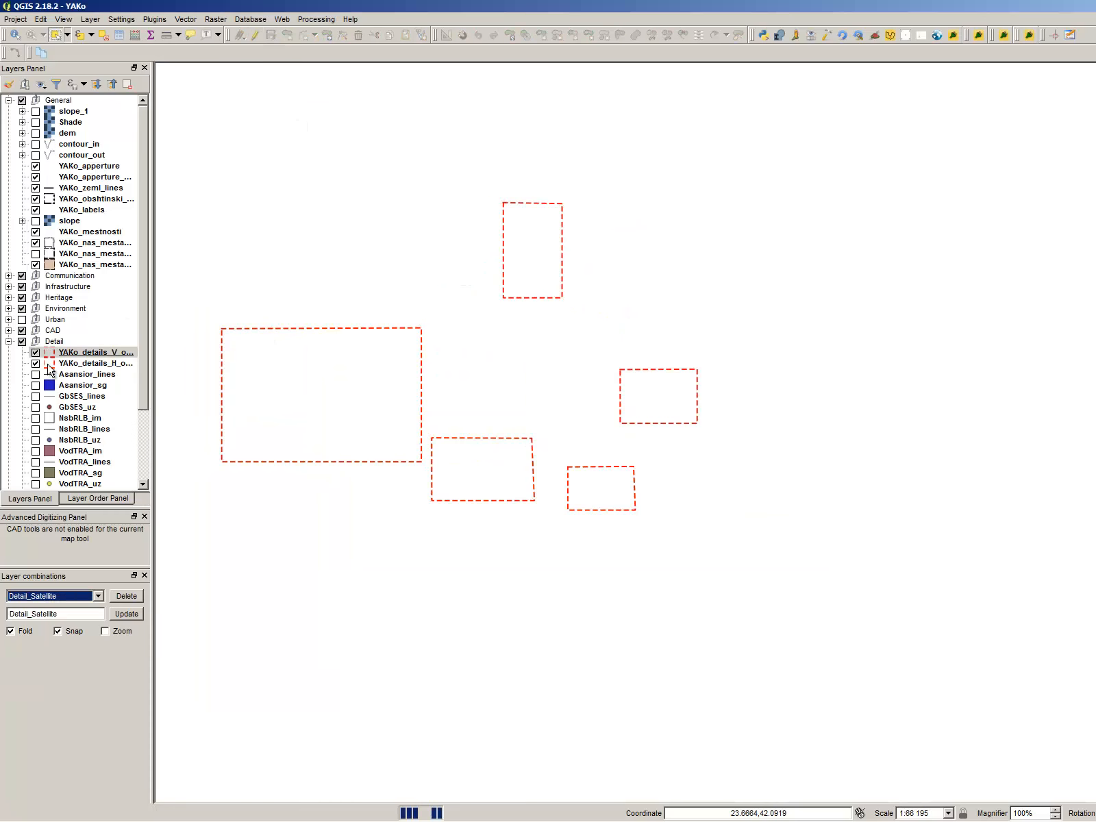
scroll(687, 491, "up", 1)
scroll(887, 487, "up", 2)
left_click_drag(790, 562, 763, 754)
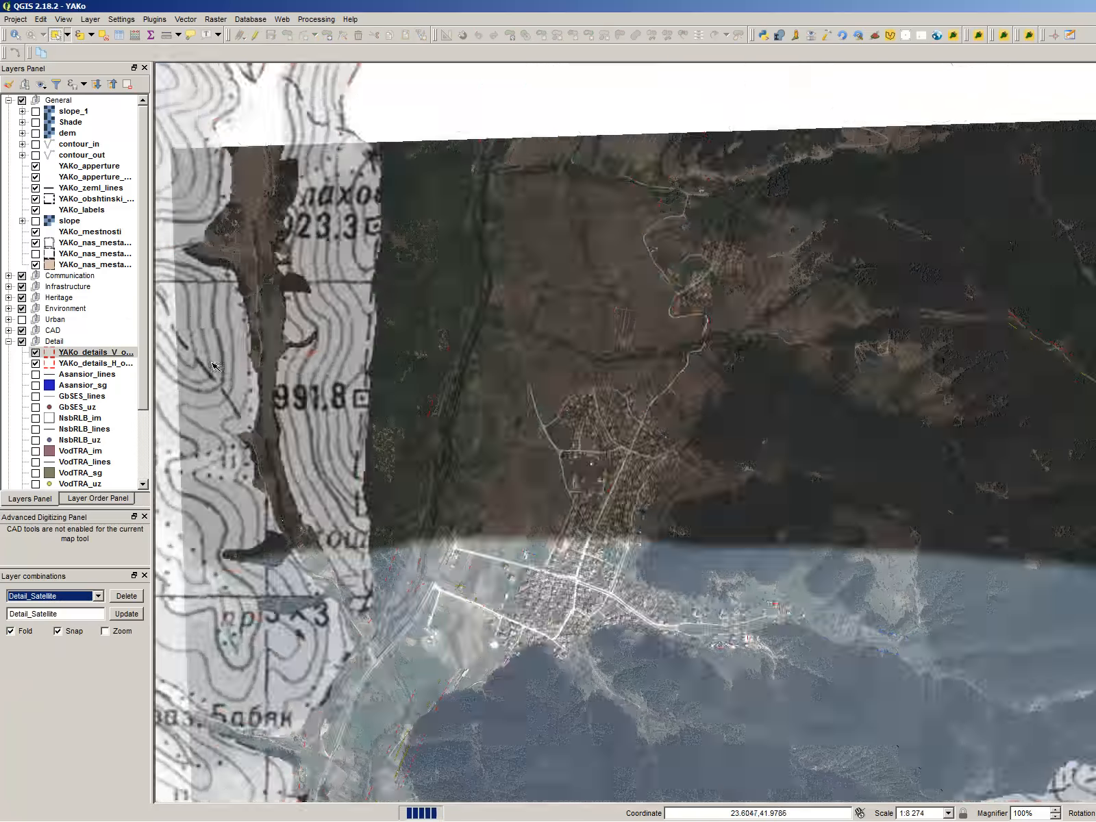
Step: Digitize a rectangular extent around Юруково in YAKo_details_V_obhvat with typeStr "с. Юруково"
left_click(89, 353)
left_click(255, 36)
key("ctrl+period")
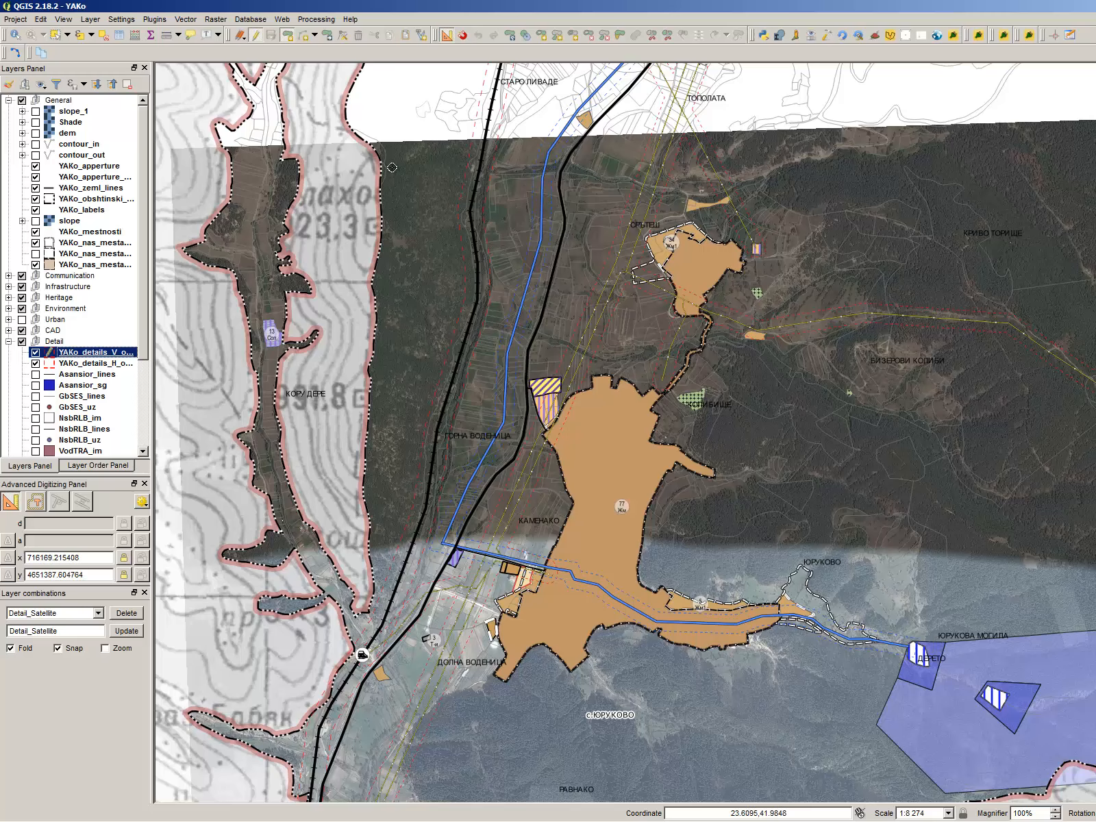
left_click(237, 169)
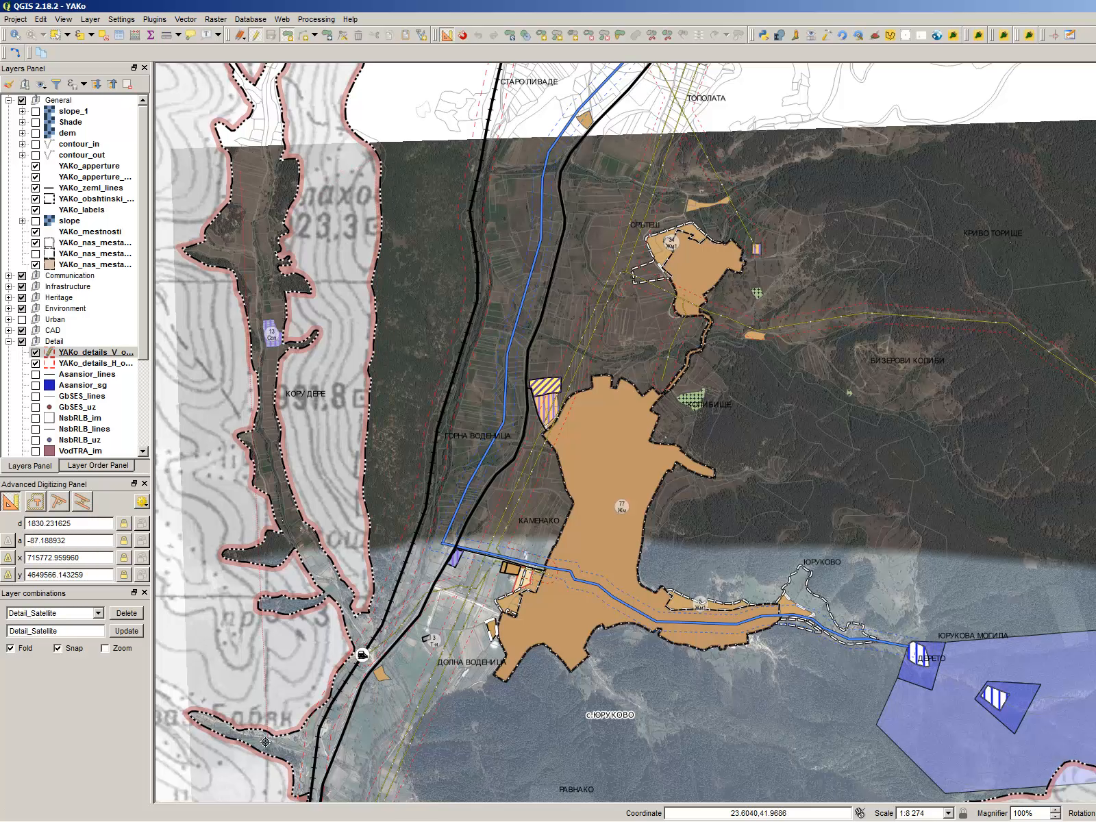
left_click(240, 781)
left_click(839, 781)
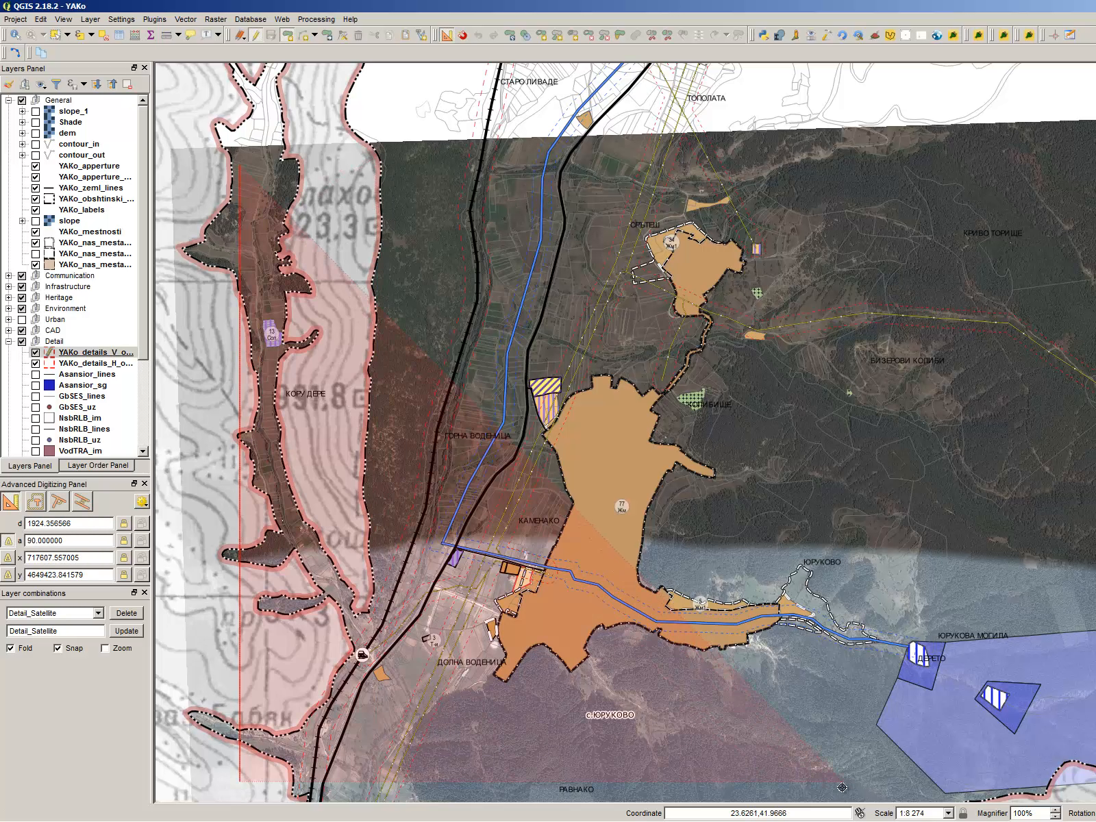
right_click(828, 163)
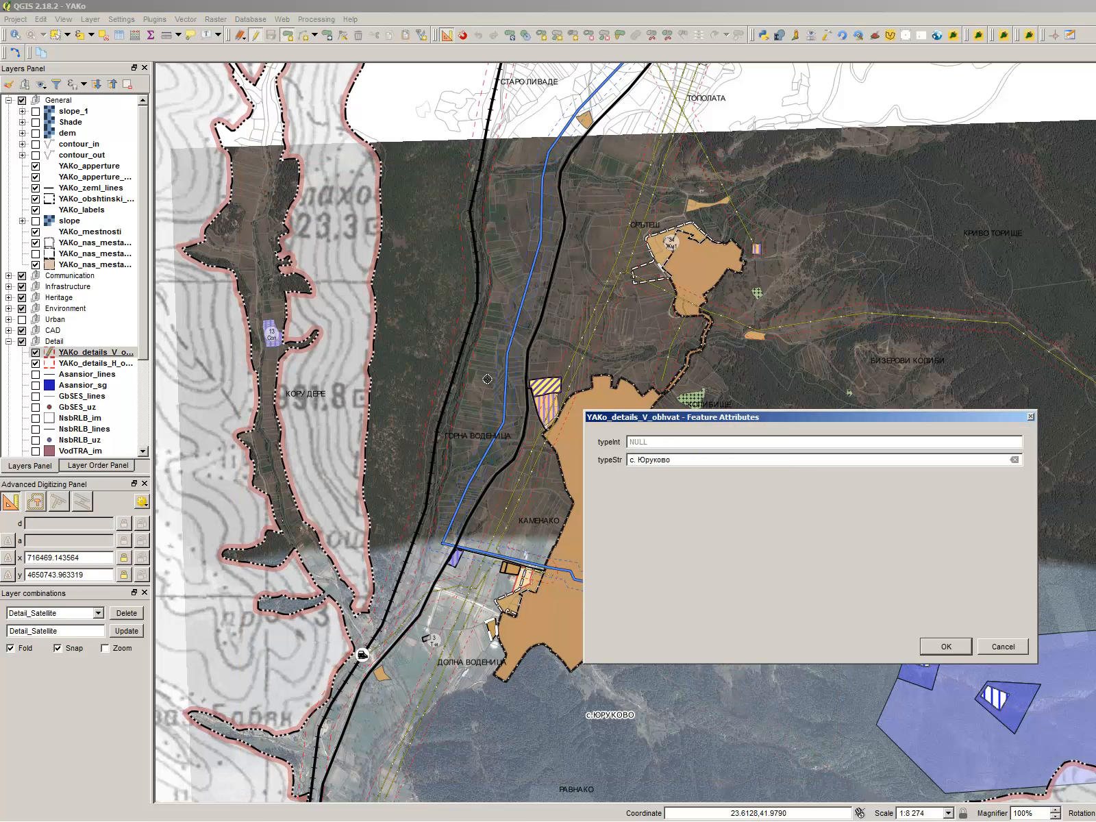
left_click(939, 640)
Step: Move the west edge of the Юруково extent eastward with the Node tool to narrow the rectangle
scroll(624, 208, "down", 1)
left_click(343, 35)
left_click(432, 293)
left_click_drag(432, 293, 473, 293)
left_click(56, 35)
Step: Digitize a rectangular extent over the satellite image around Конарско in YAKo_details_H_obhvat and accept its attributes
scroll(540, 346, "down", 1)
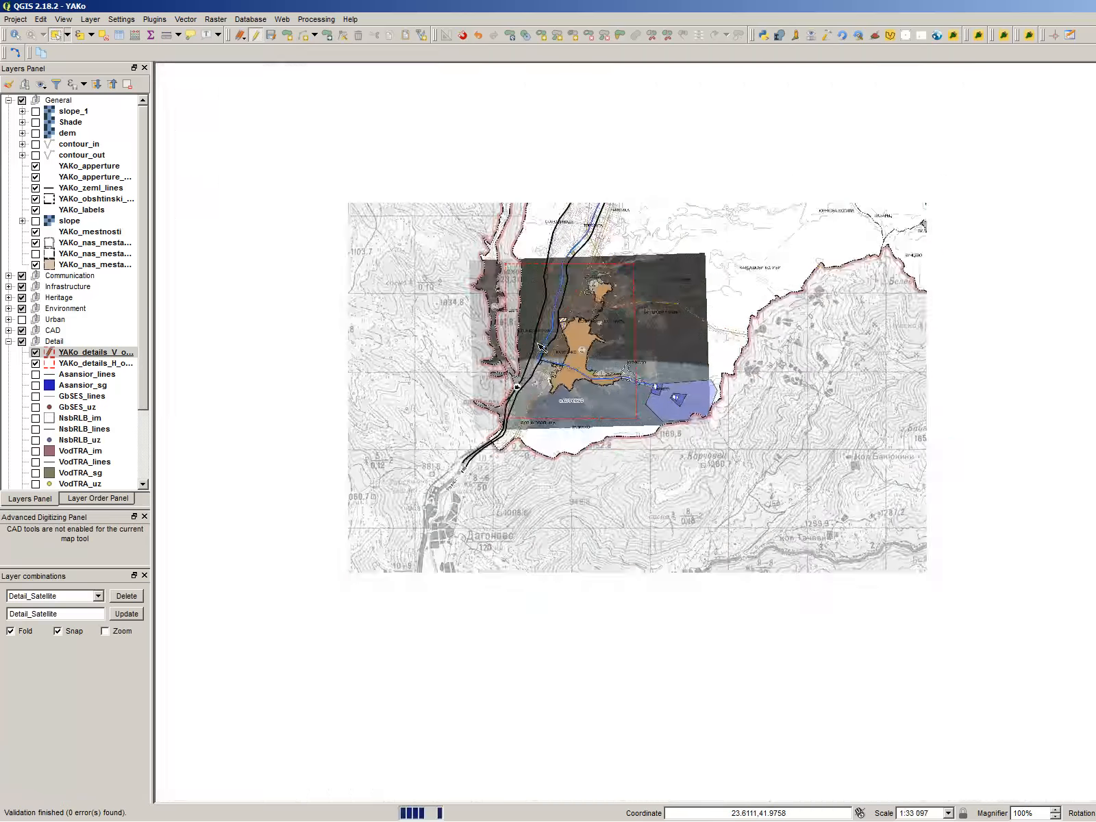
scroll(417, 553, "down", 1)
scroll(856, 237, "up", 3)
scroll(711, 346, "down", 1)
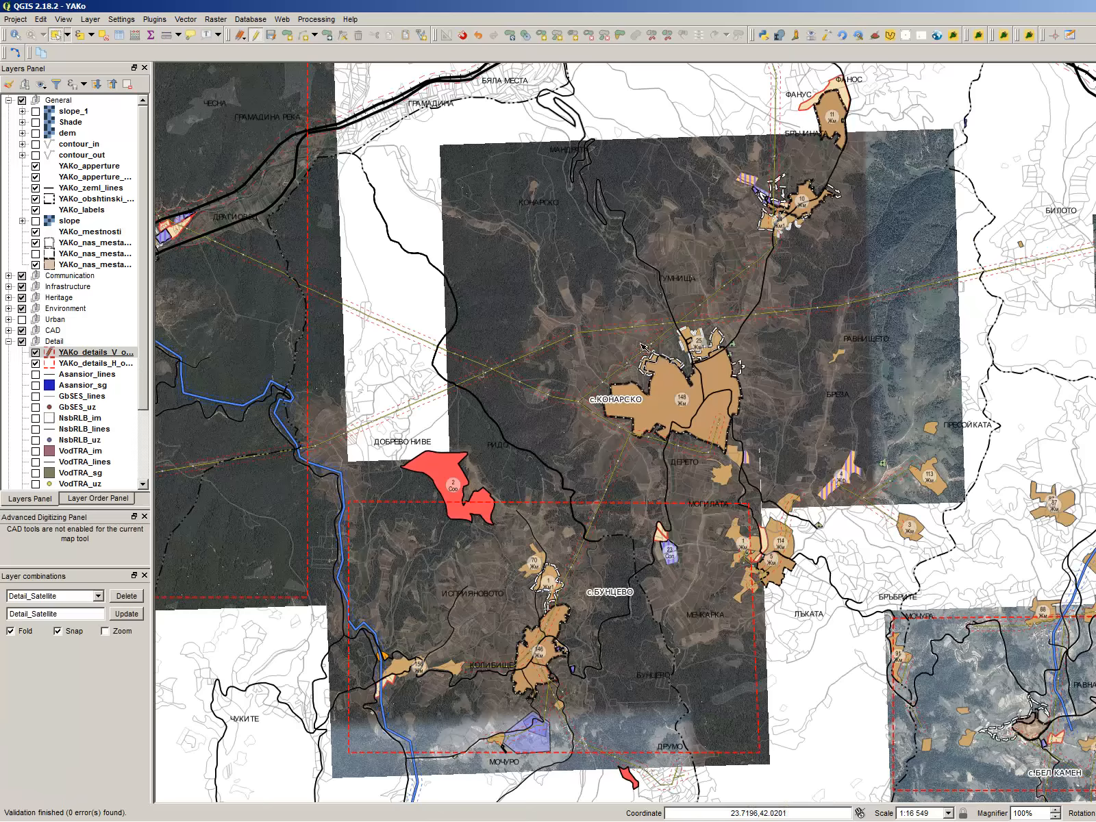
left_click(111, 363)
left_click(255, 35)
left_click(446, 35)
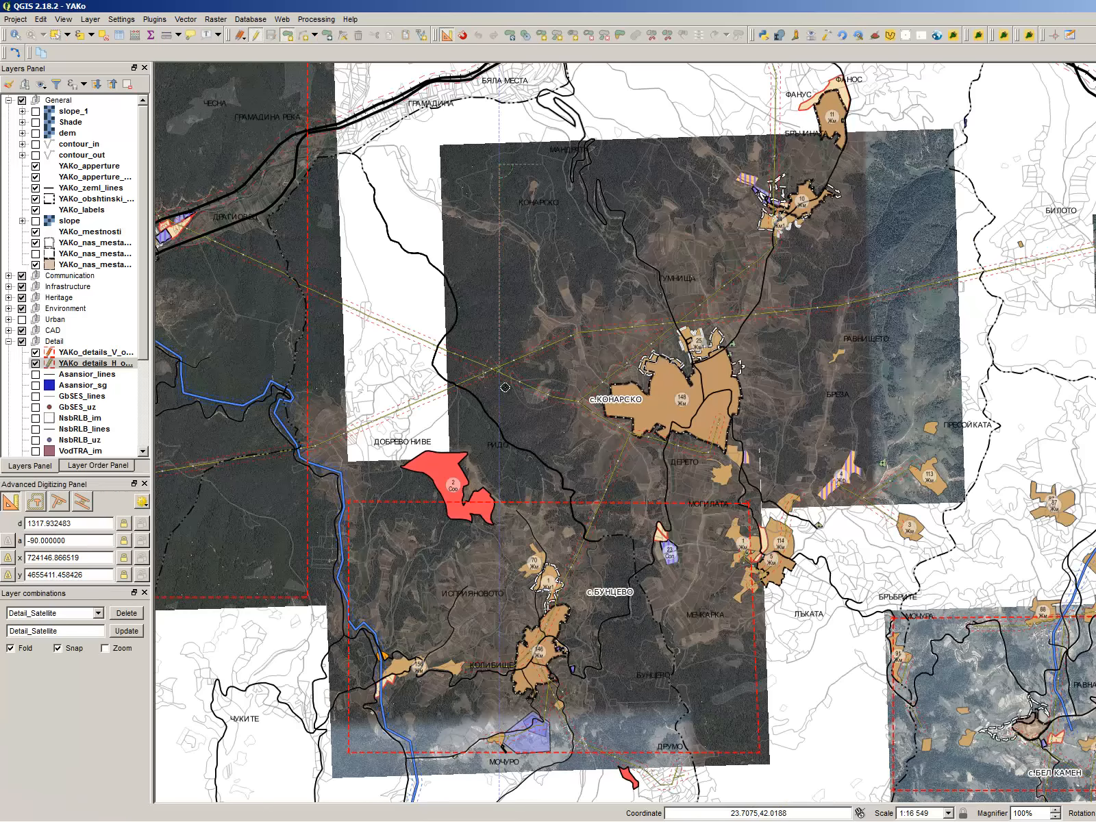
left_click(501, 486)
left_click(954, 484)
left_click(953, 161)
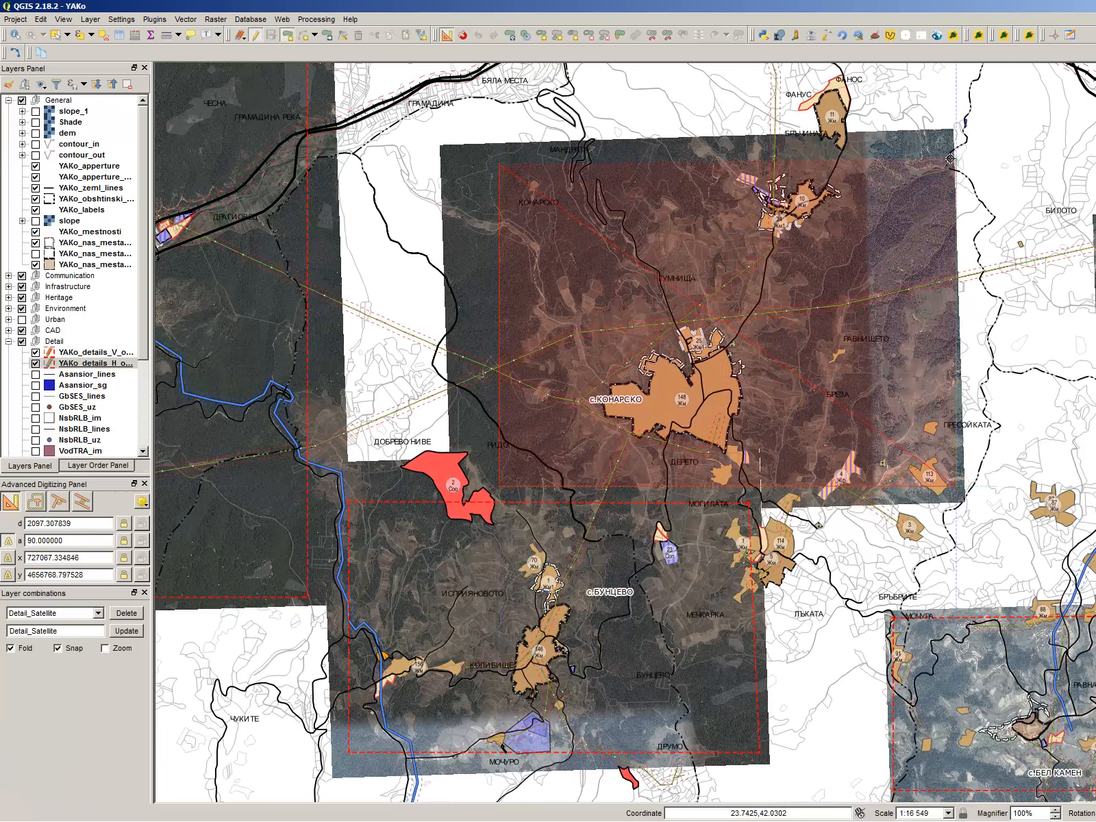
right_click(953, 161)
left_click(942, 644)
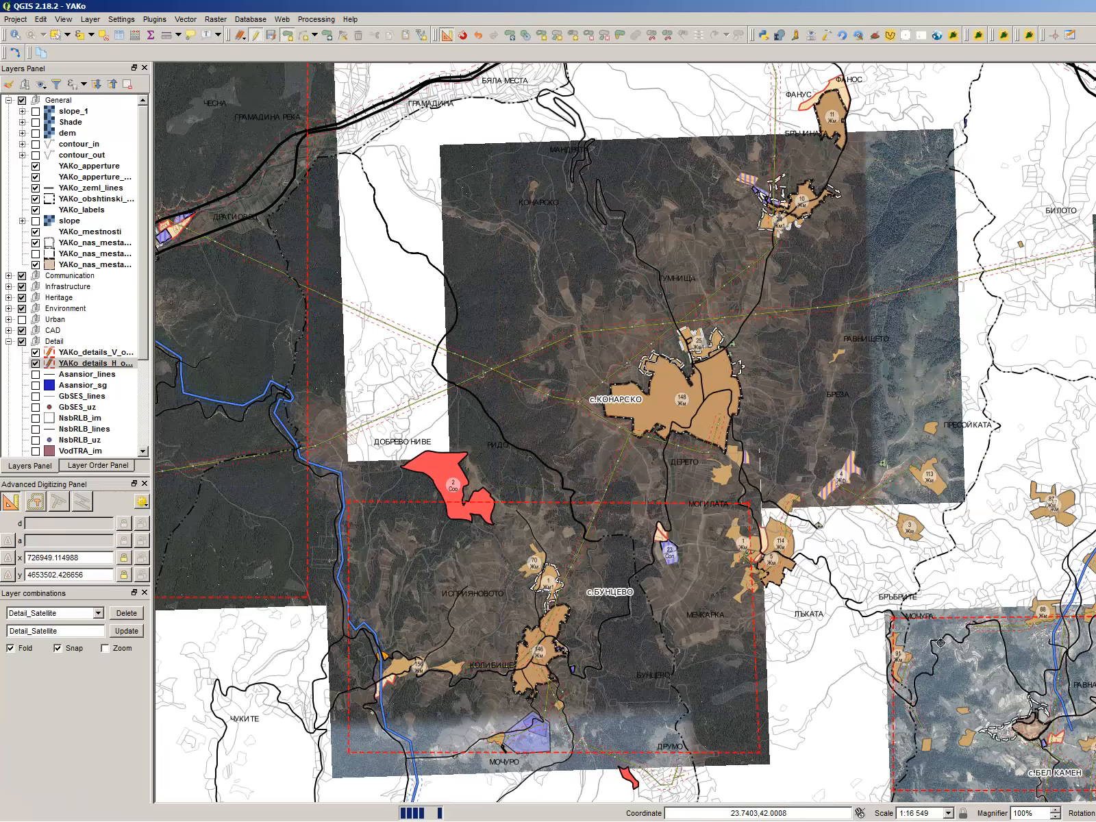
Step: Digitize a rectangular extent around Аврамово in YAKo_details_H_obhvat with typeInt 1 and typeStr "с. Аврамово"
scroll(838, 286, "down", 3)
scroll(777, 312, "up", 3)
scroll(826, 384, "up", 1)
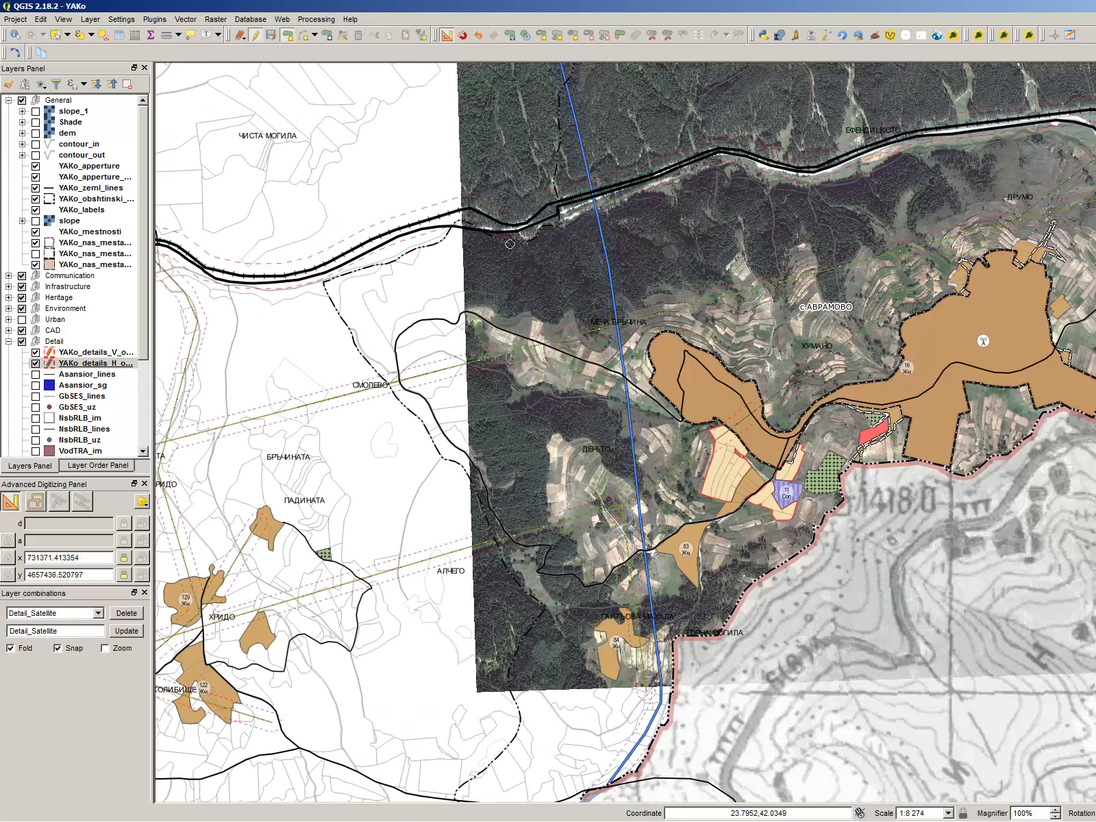
left_click(539, 673)
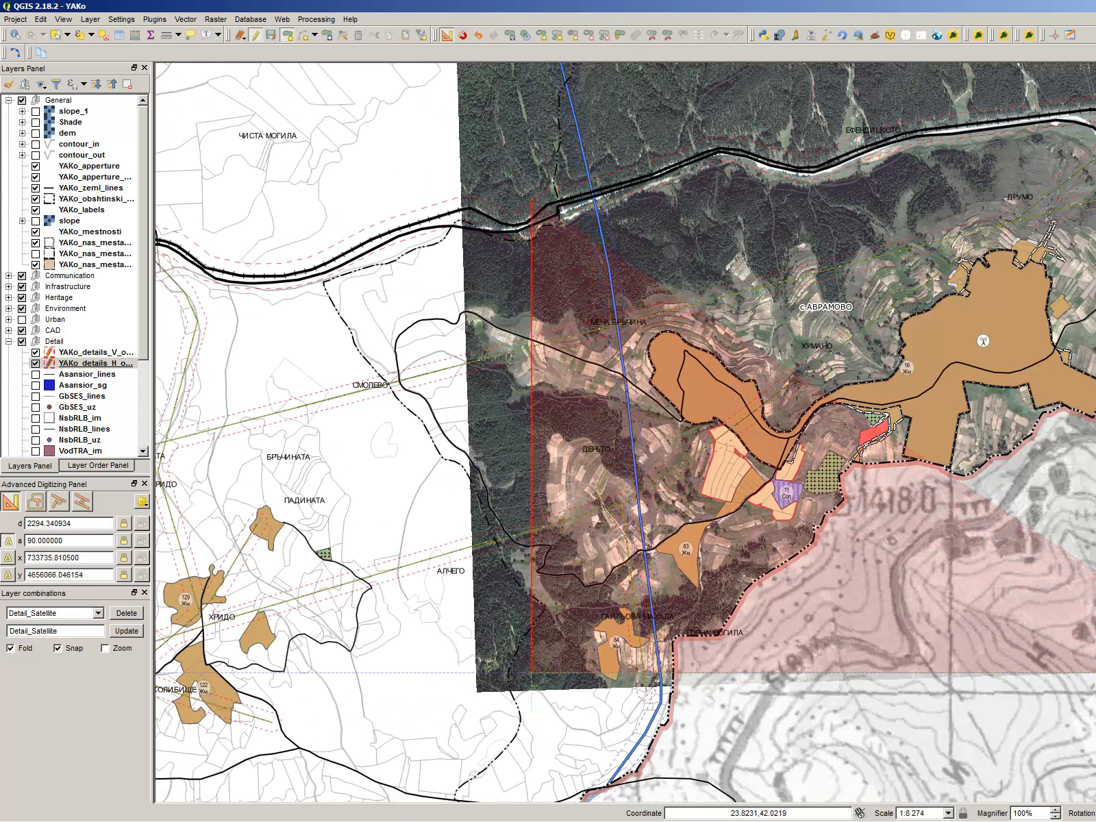
key("Escape")
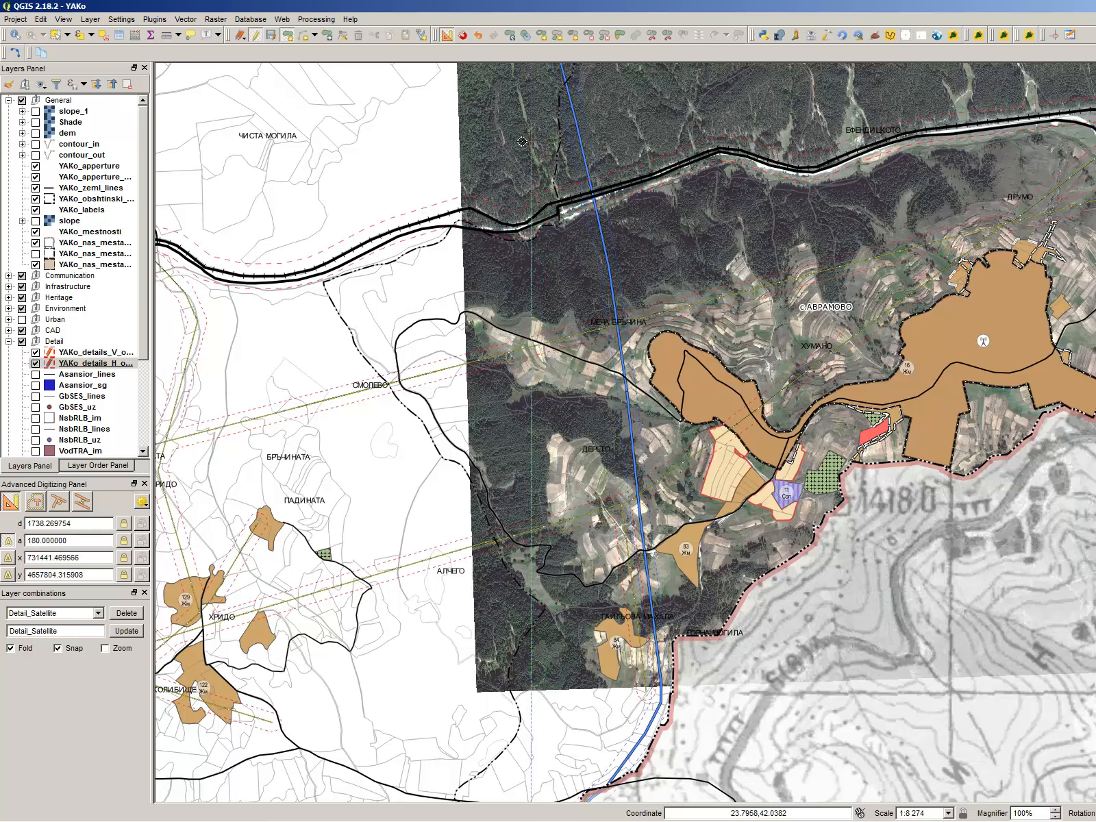
right_click(530, 158)
left_click(522, 126)
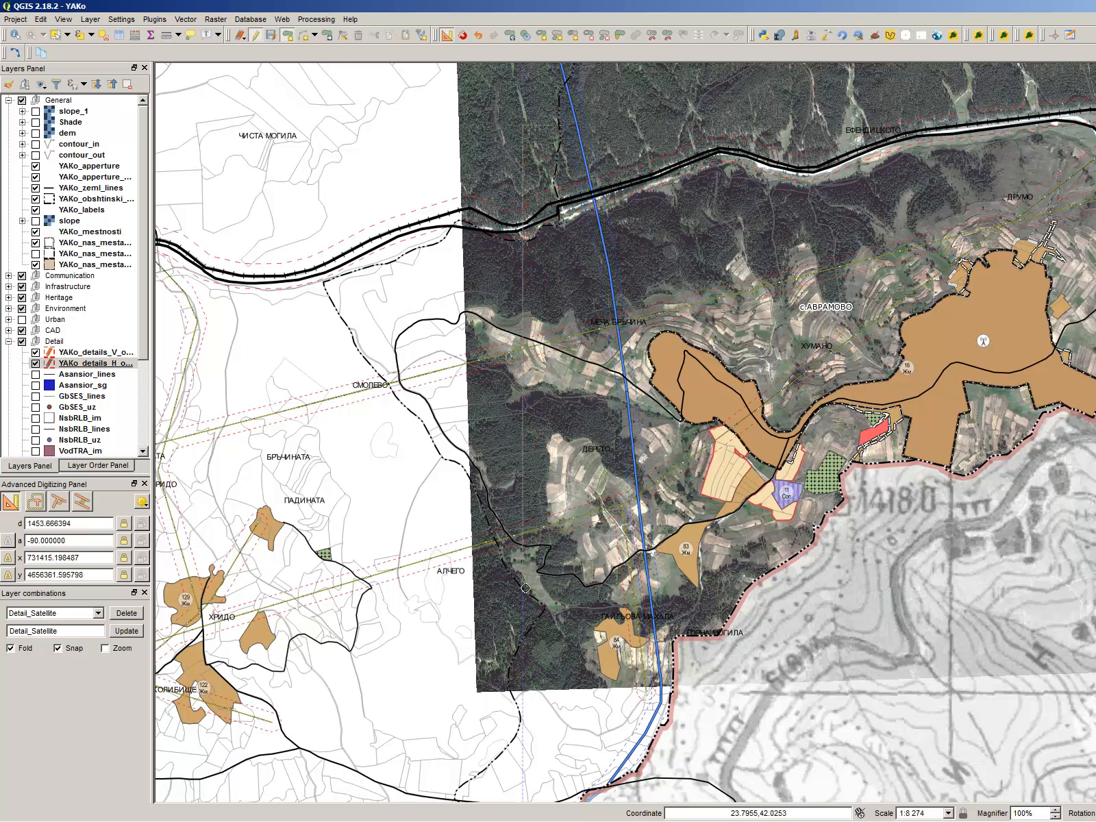
left_click(520, 622)
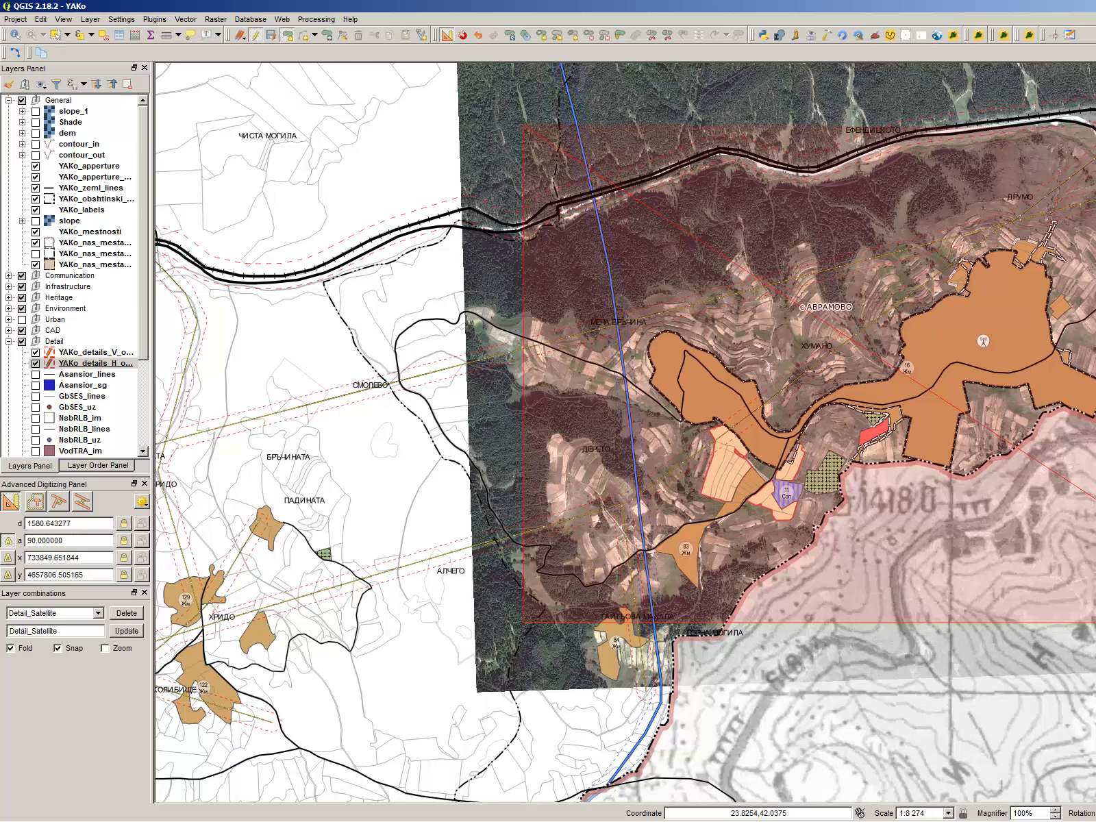
left_click(1095, 127)
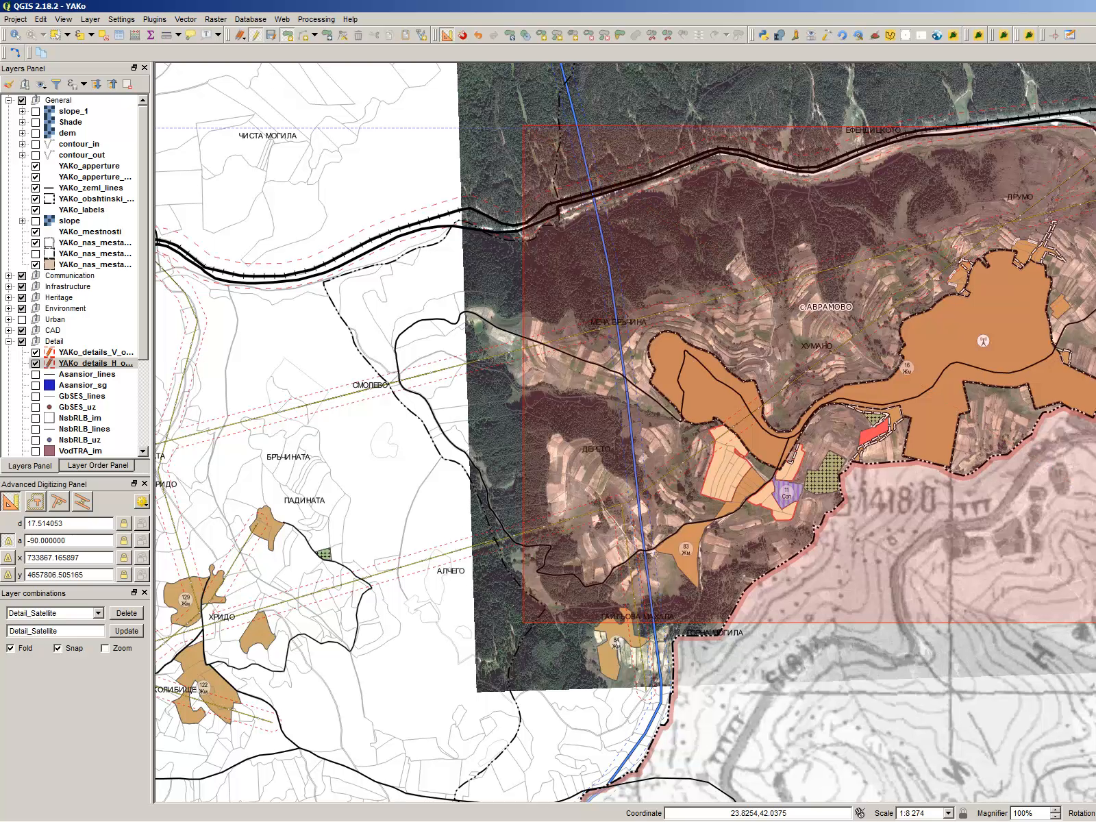
right_click(651, 494)
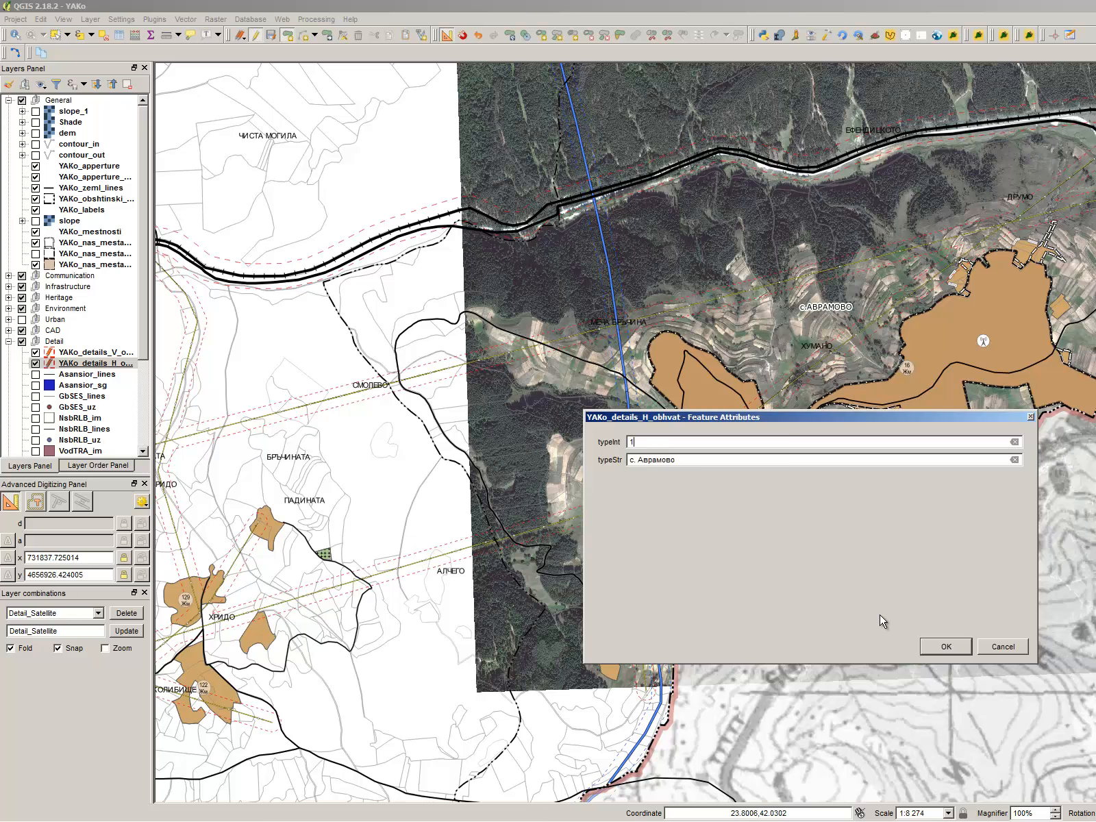
left_click(958, 649)
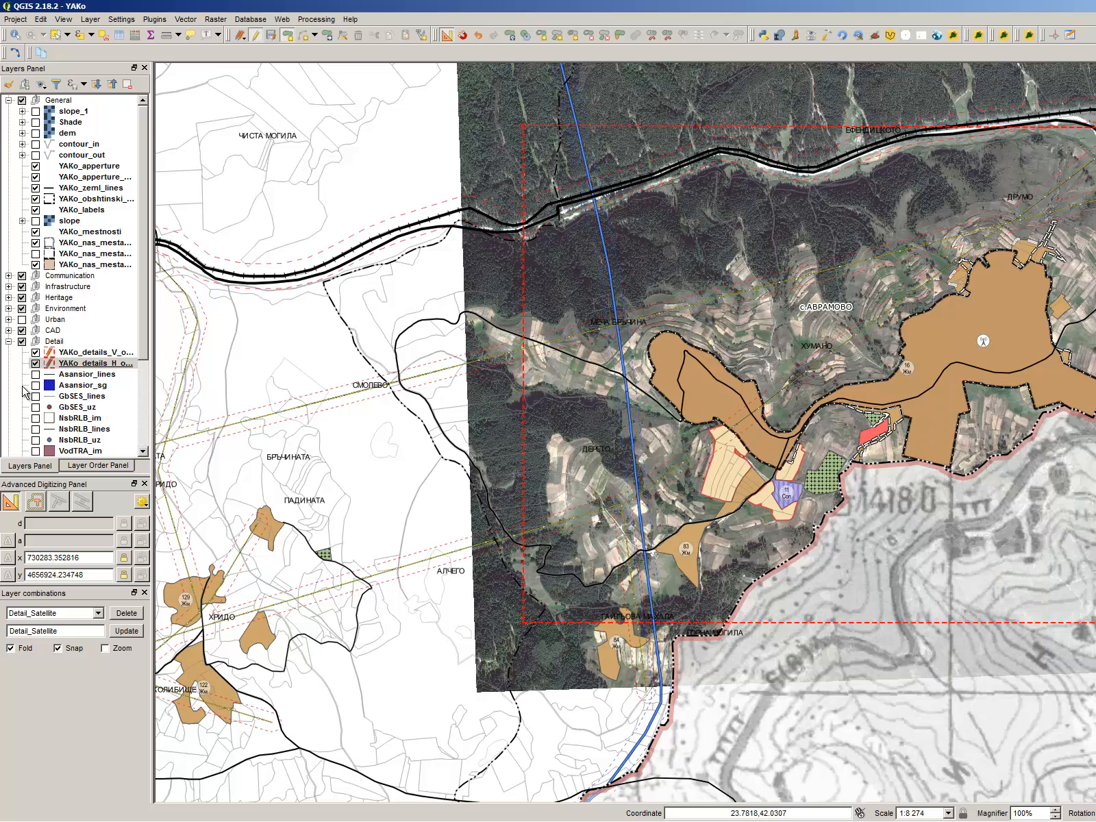
Step: Stop editing YAKo_details_H_obhvat and YAKo_details_V_obhvat, saving the changes to both layers
left_click(256, 36)
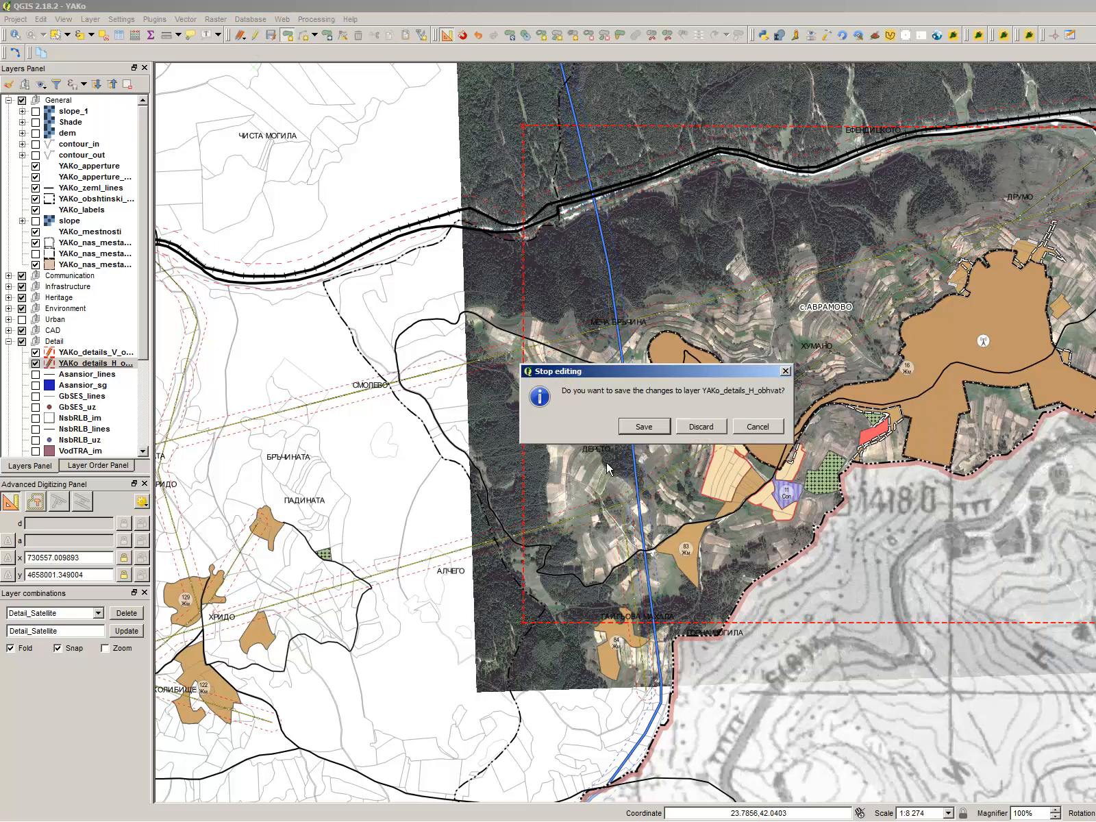
left_click(644, 426)
left_click(103, 352)
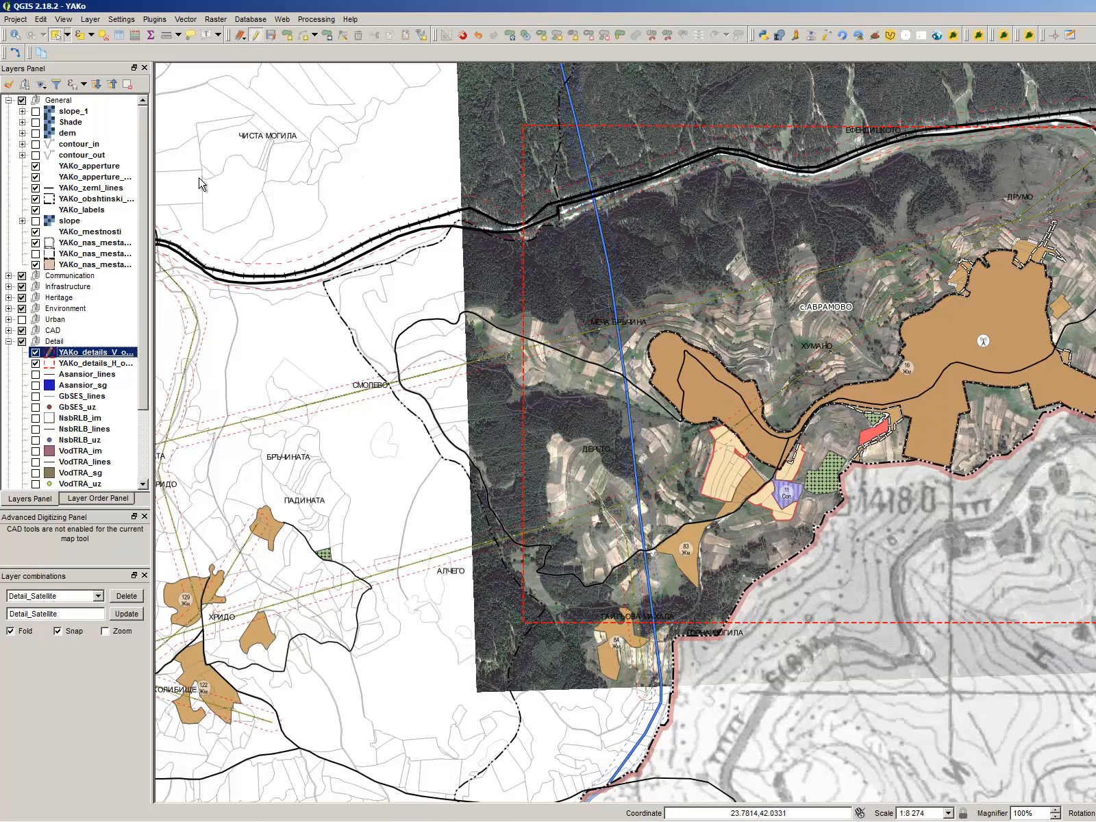
left_click(241, 36)
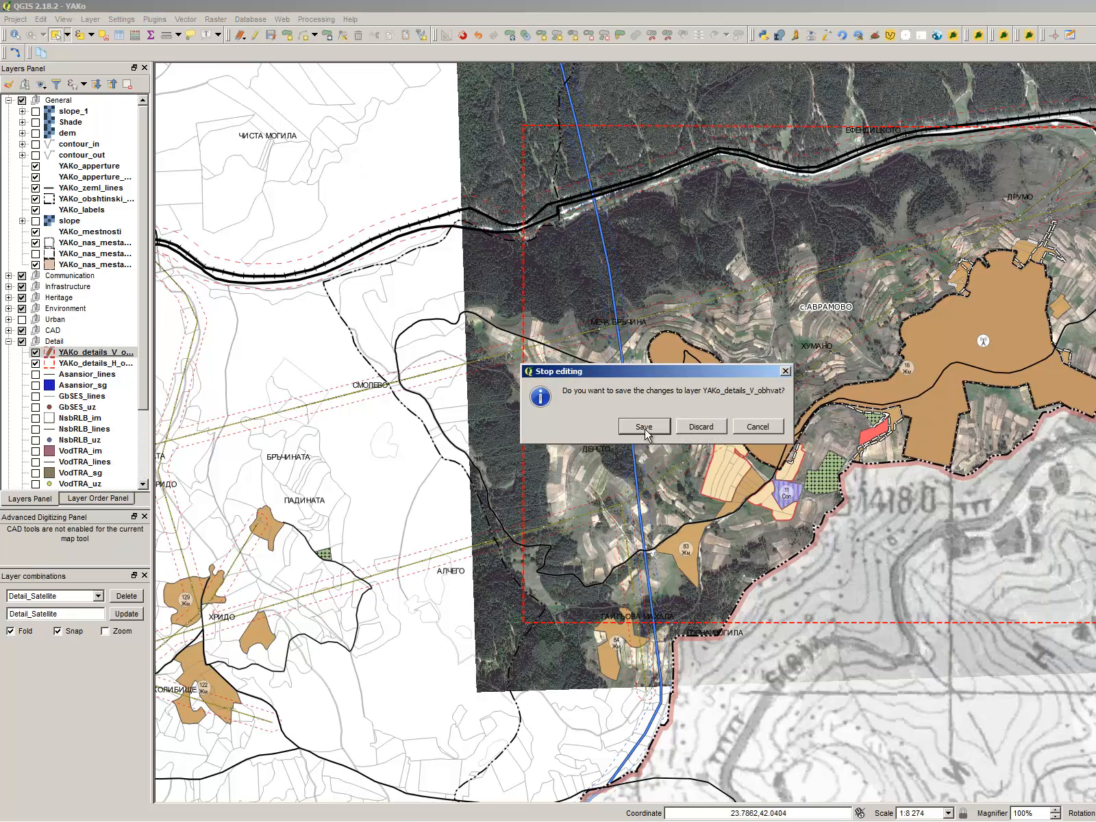
left_click(644, 426)
scroll(428, 415, "down", 1)
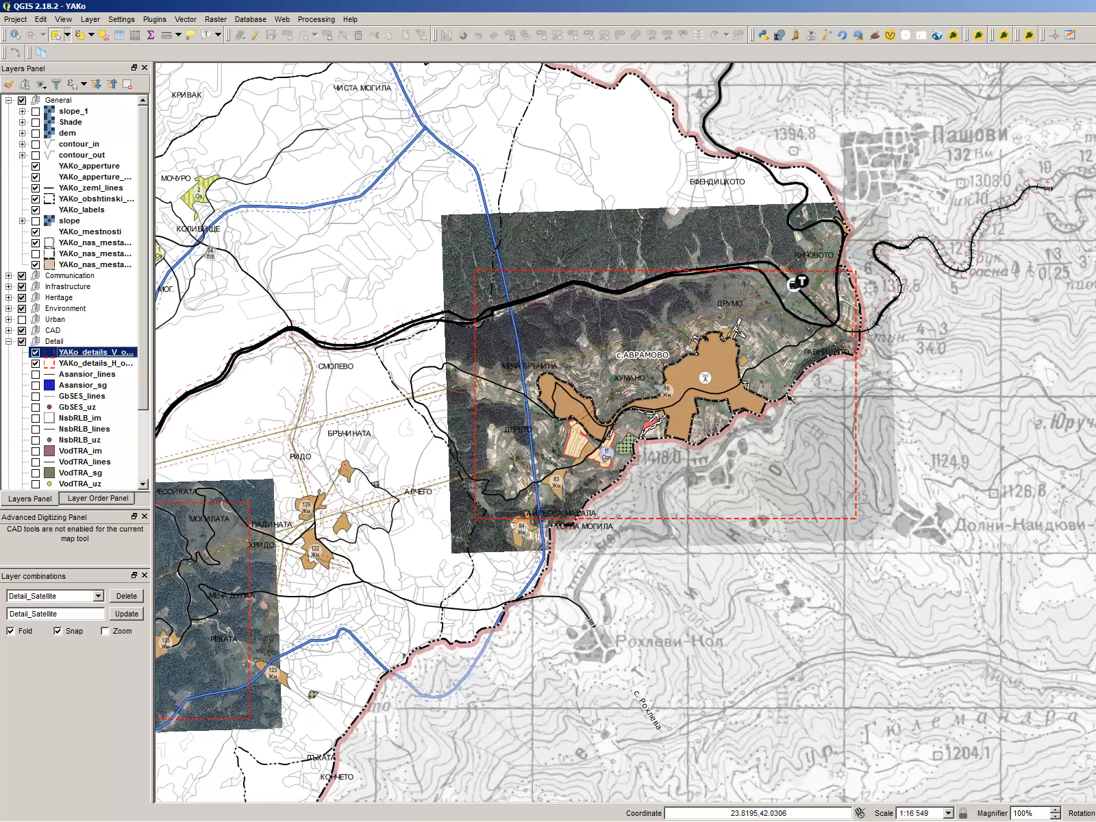